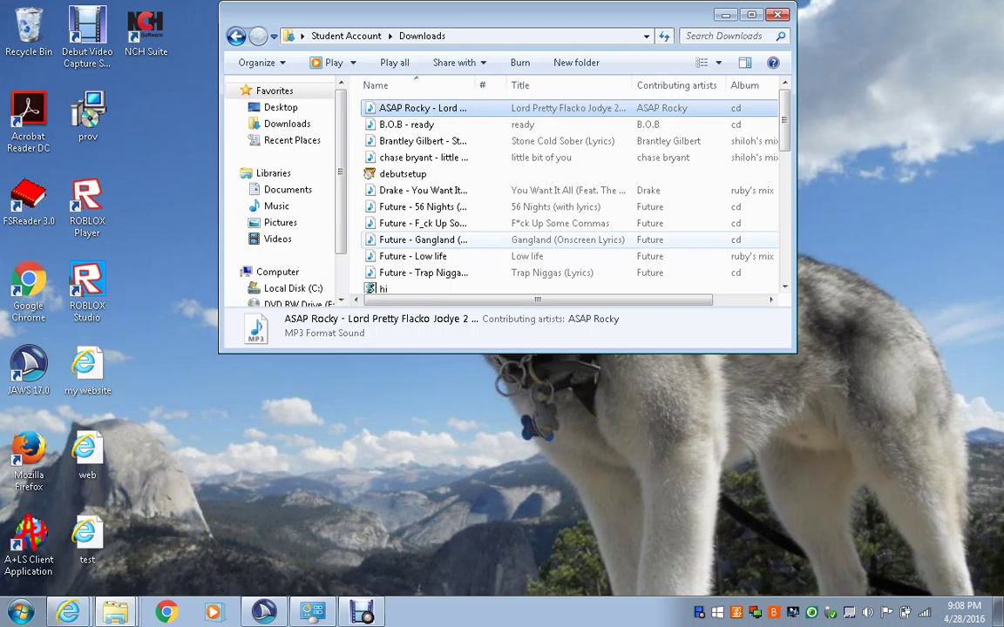
- Send the ASAP Rocky - Lord Pretty Flacko Jodye 2 song from Downloads to DVD RW Drive (E:)
left_click(406, 124)
left_click(423, 108)
key("shift+F10")
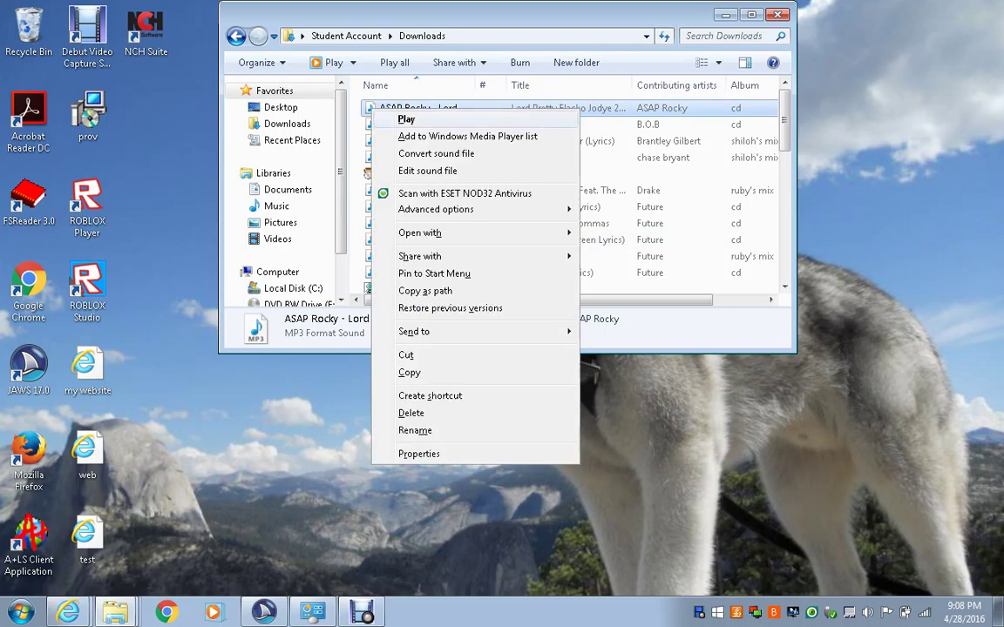
key("Down")
key("Down")
key("Down")
key("Down")
key("Down")
key("Down")
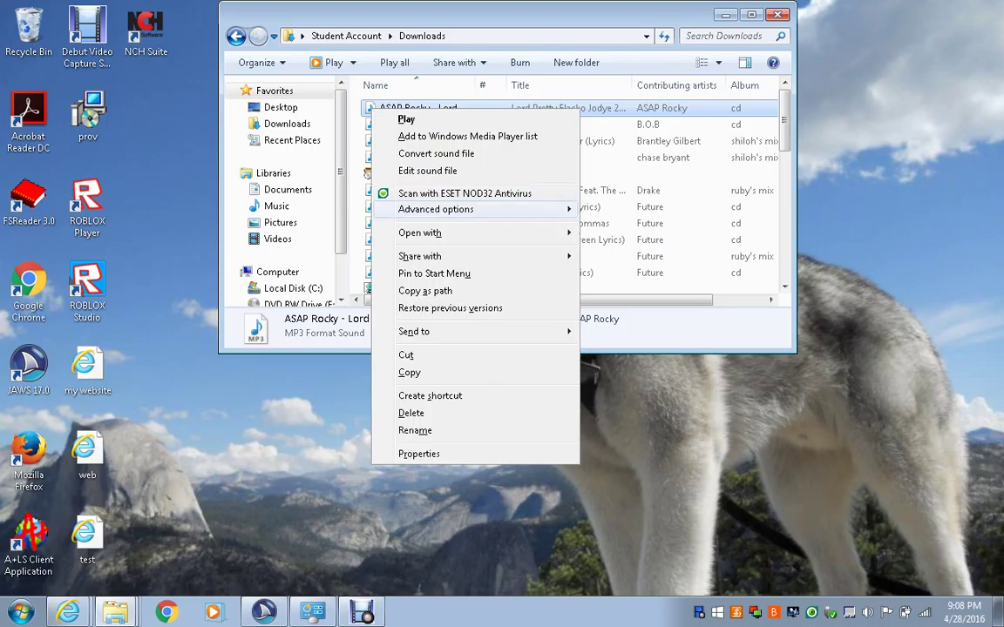
key("Down")
key("Down")
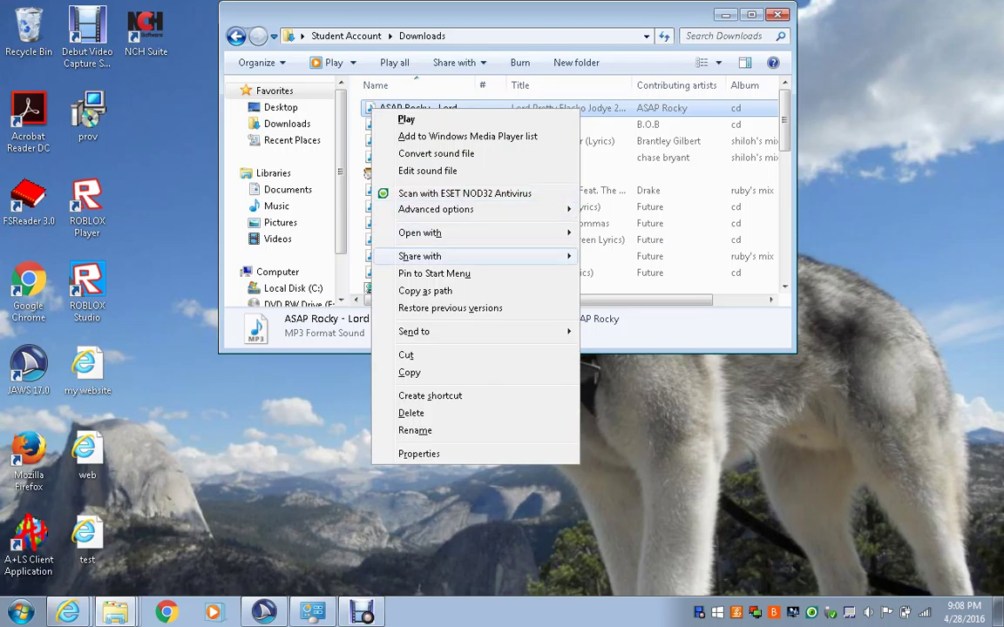
key("Down")
key("Down")
key("Down")
key("Down")
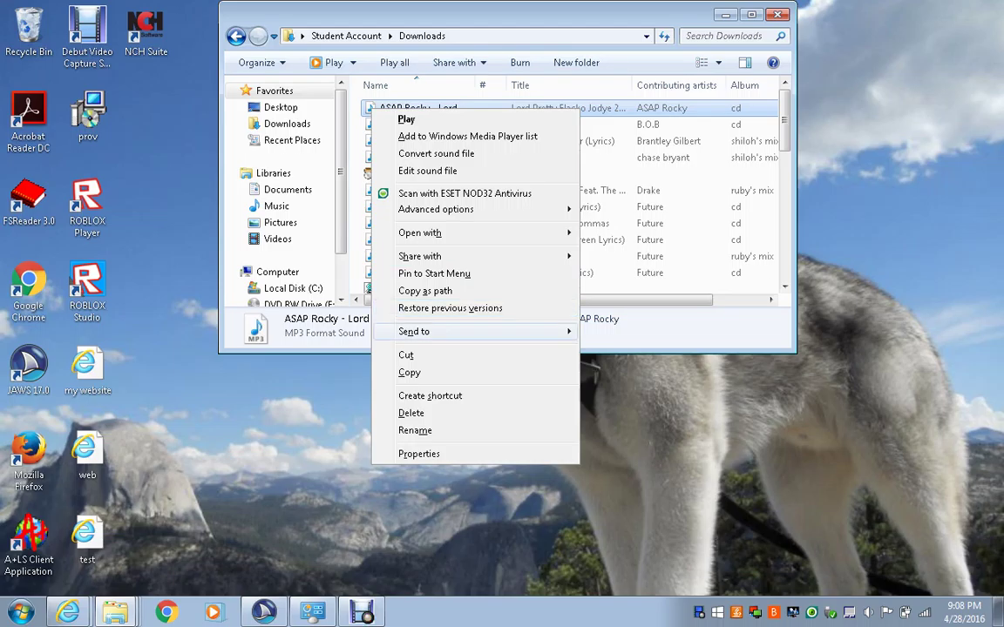
key("Right")
key("Down")
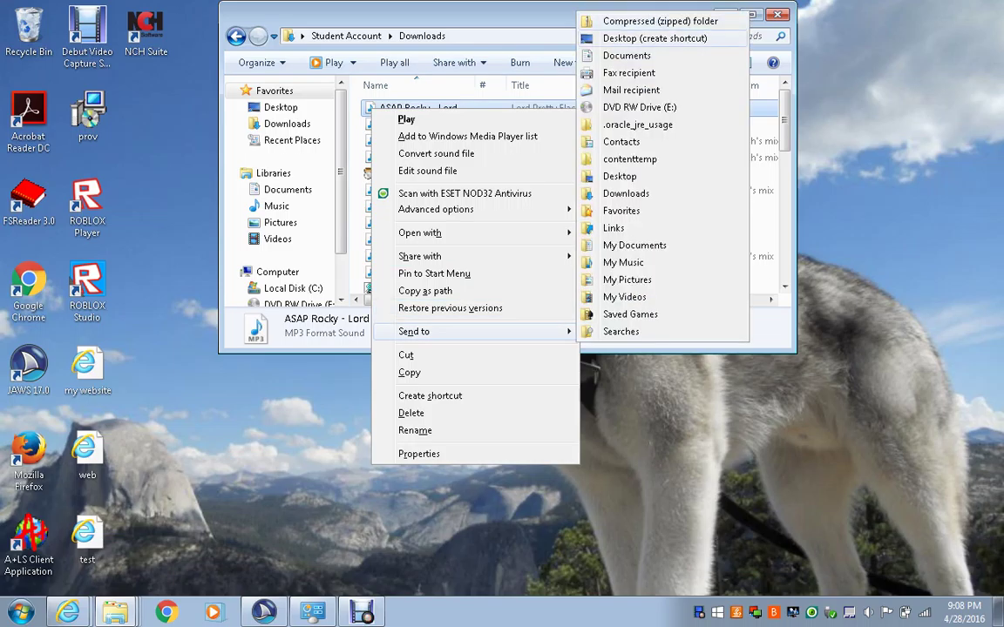
key("Down")
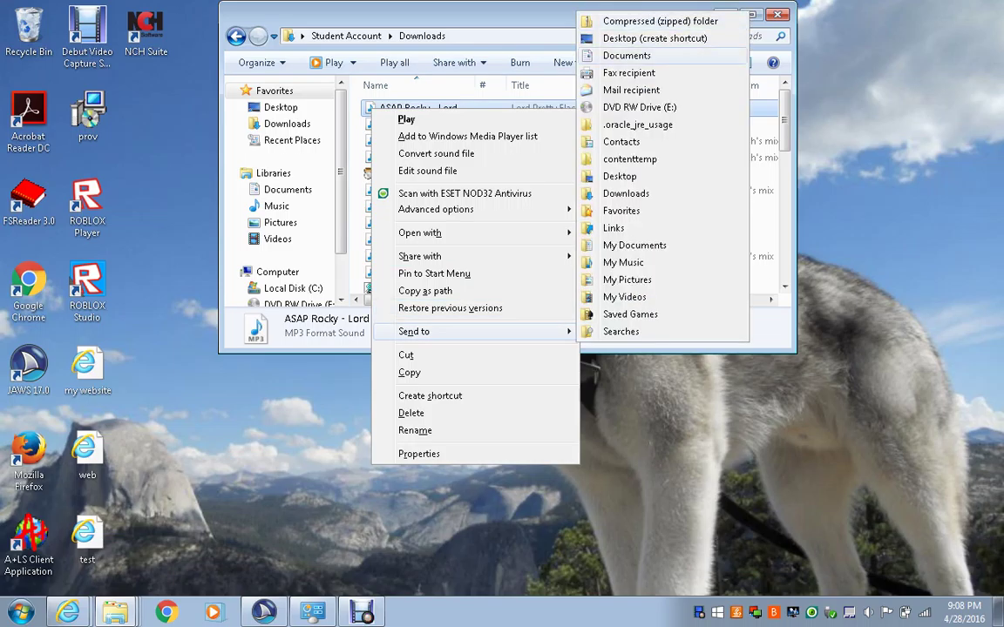
key("Down")
key("Down")
key("Down")
key("Return")
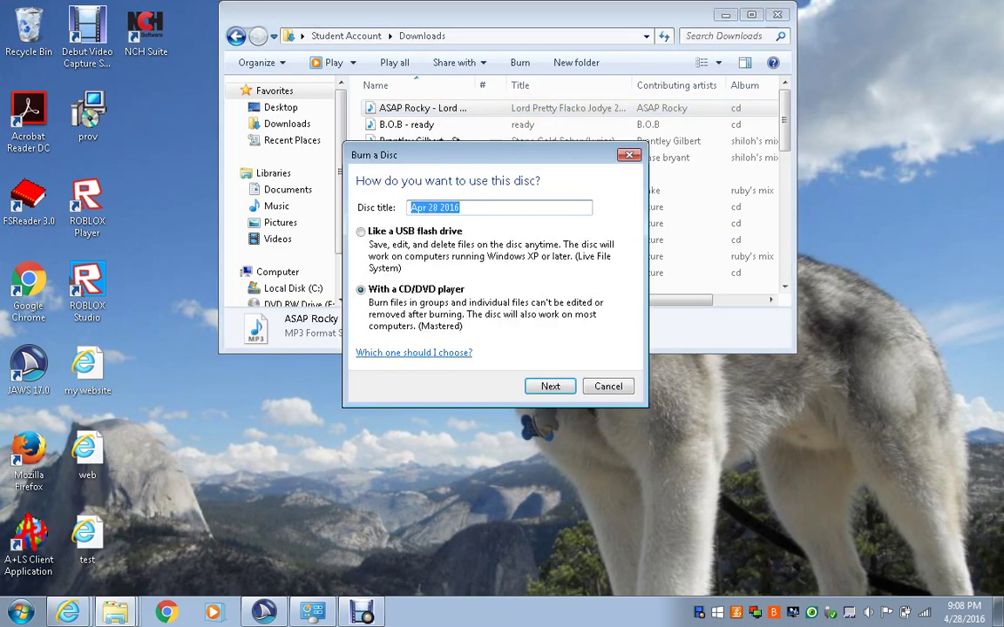
- Choose the With a CD/DVD player format for the disc, keeping the disc title Apr 28 2016
key("Tab")
key("Up")
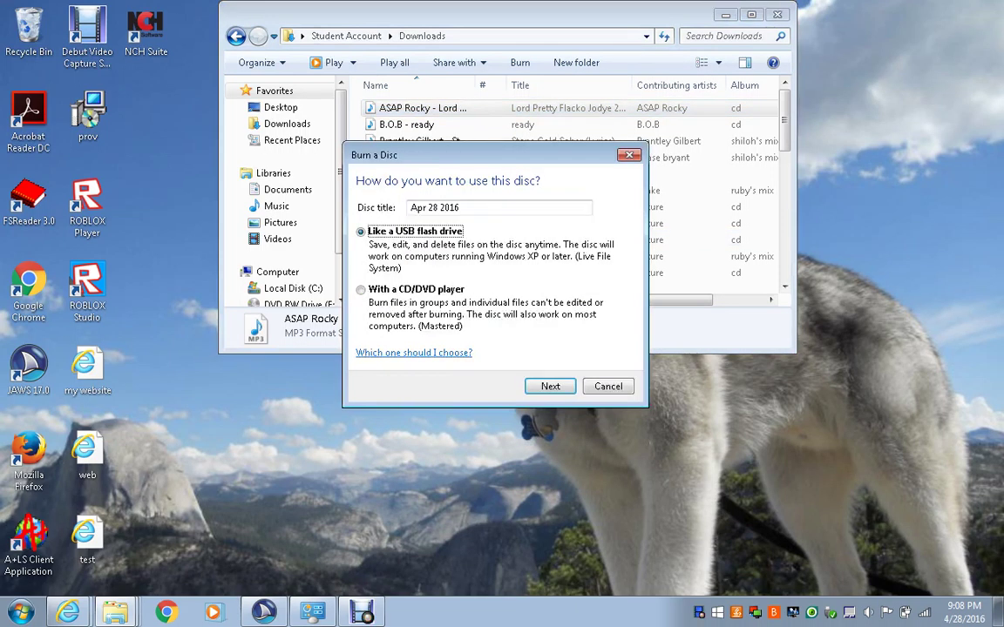
key("shift+Tab")
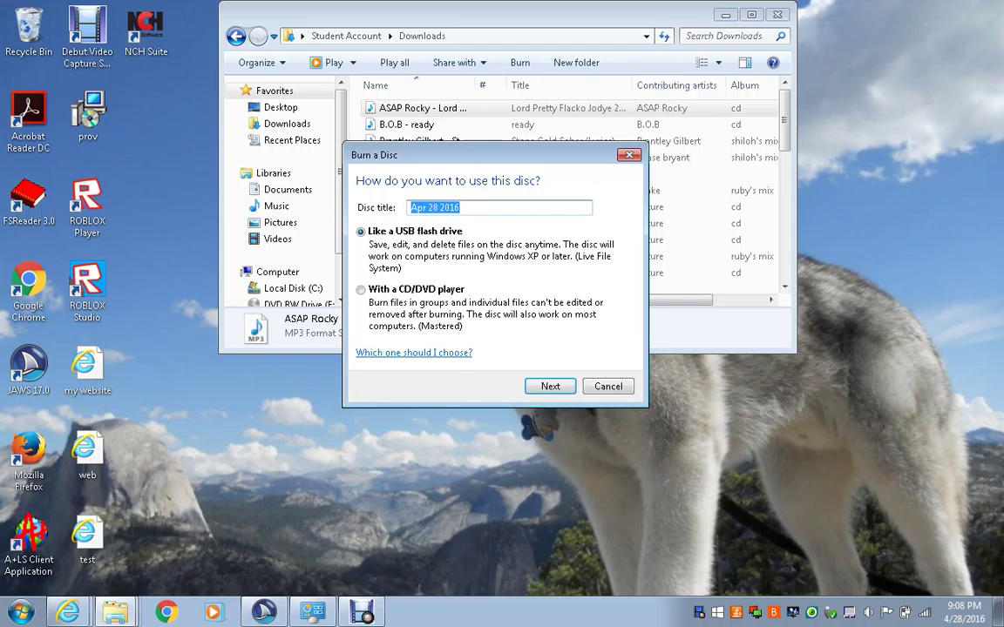
key("Tab")
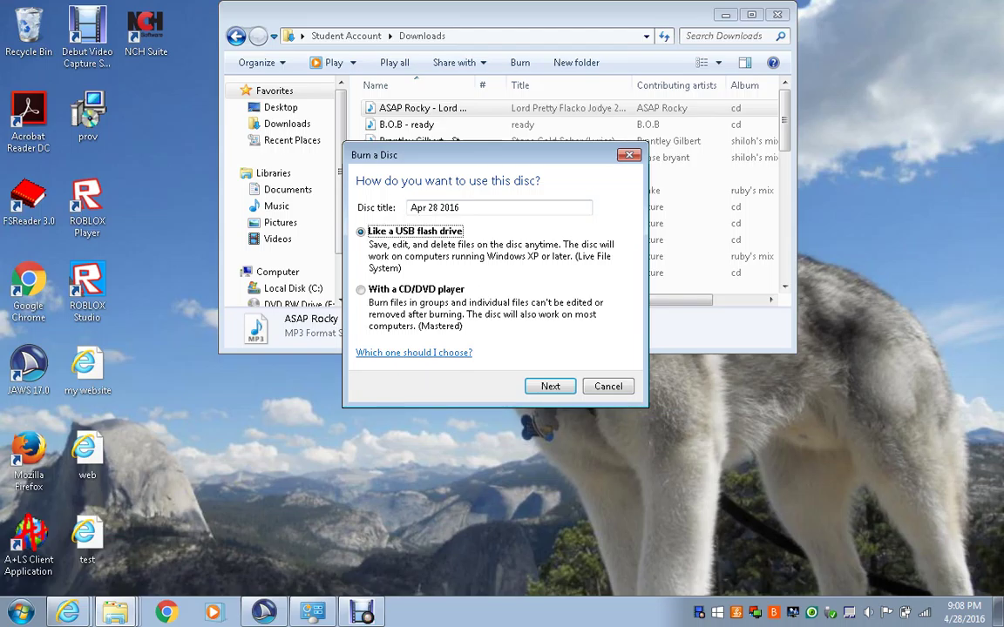
key("Down")
key("Up")
key("Down")
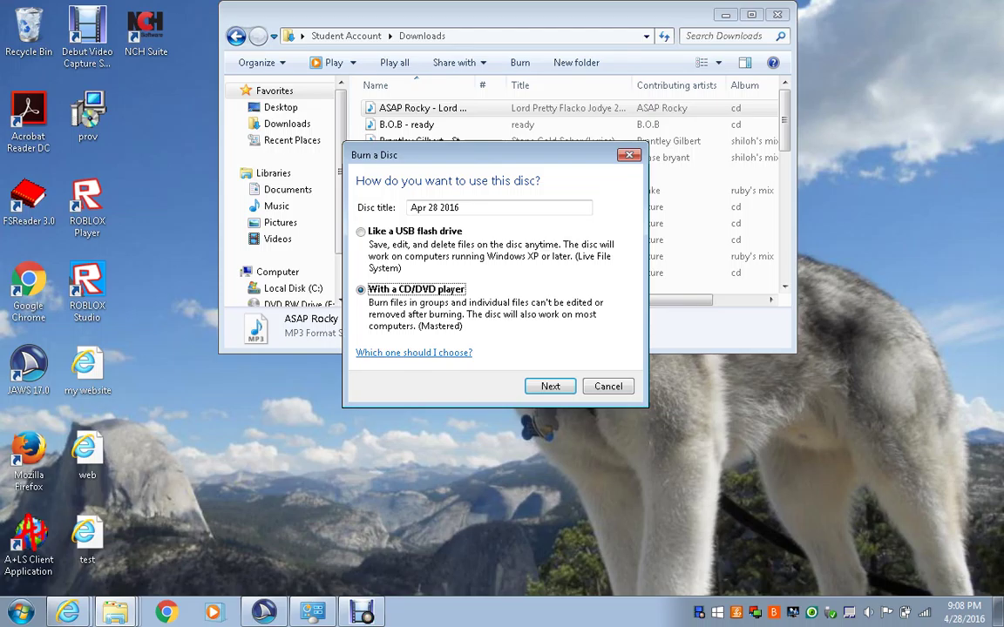
key("Tab")
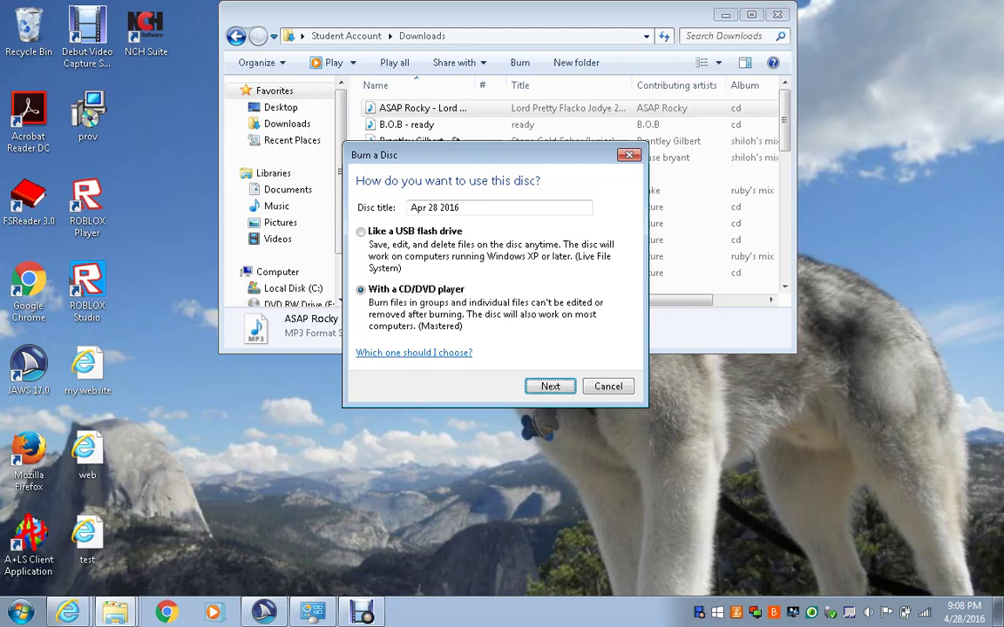
key("Escape")
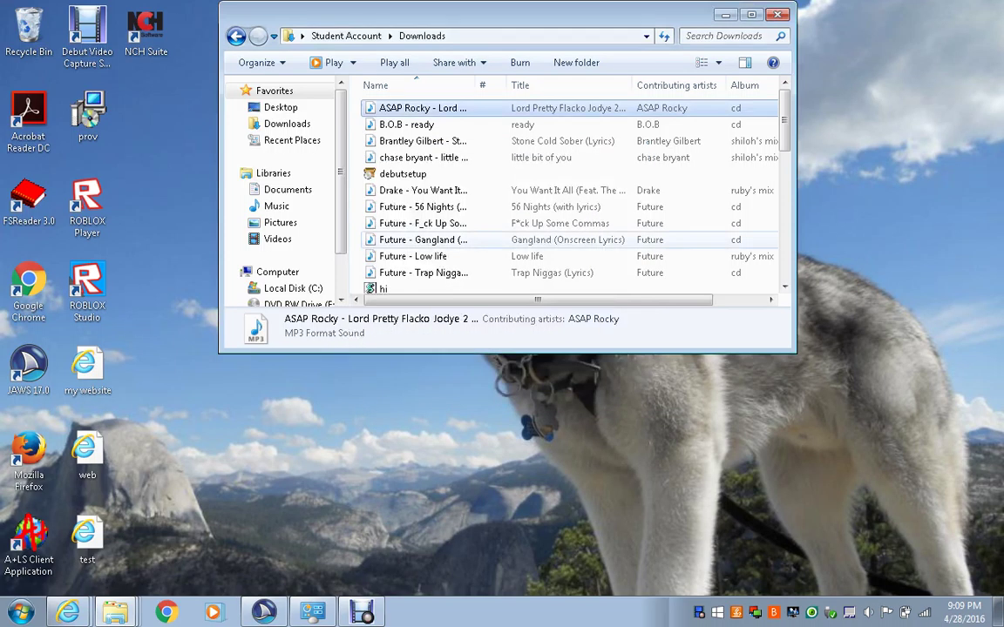
- Send the B.O.B - ready song to DVD RW Drive (E:)
left_click(407, 125)
left_click(423, 108)
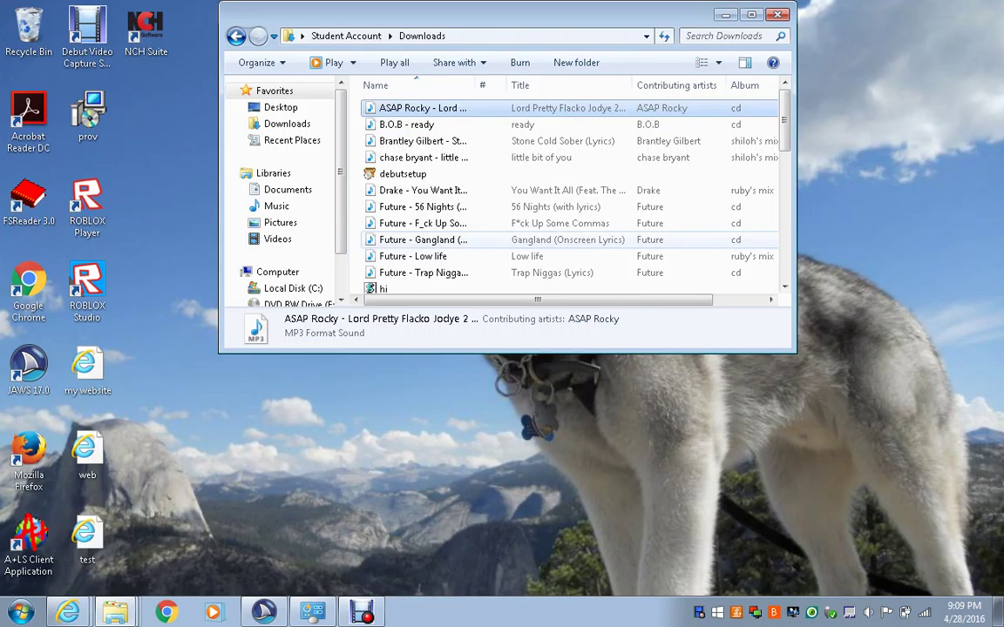
left_click(406, 125)
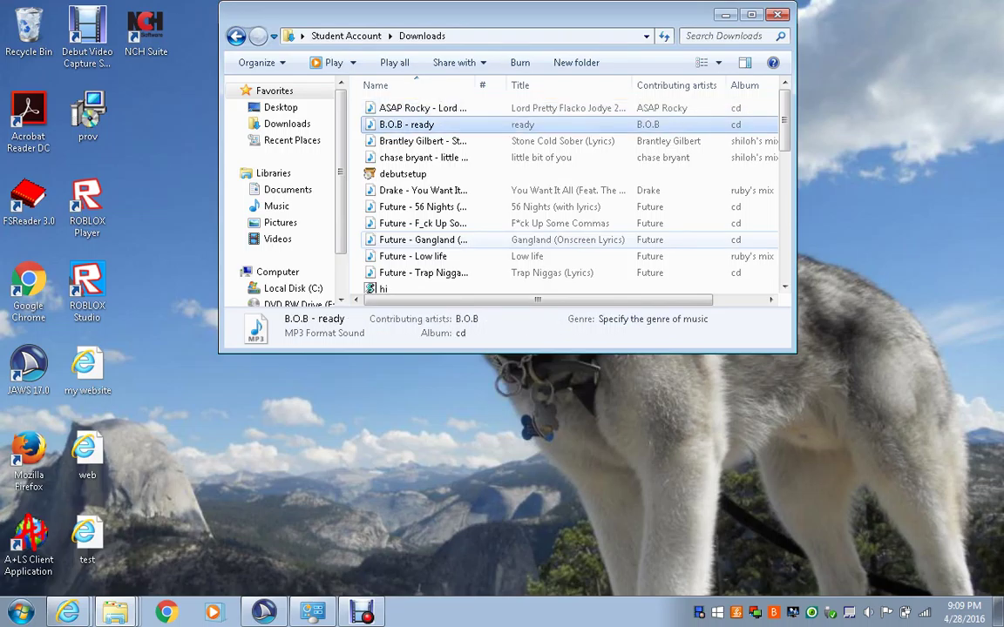
right_click(372, 127)
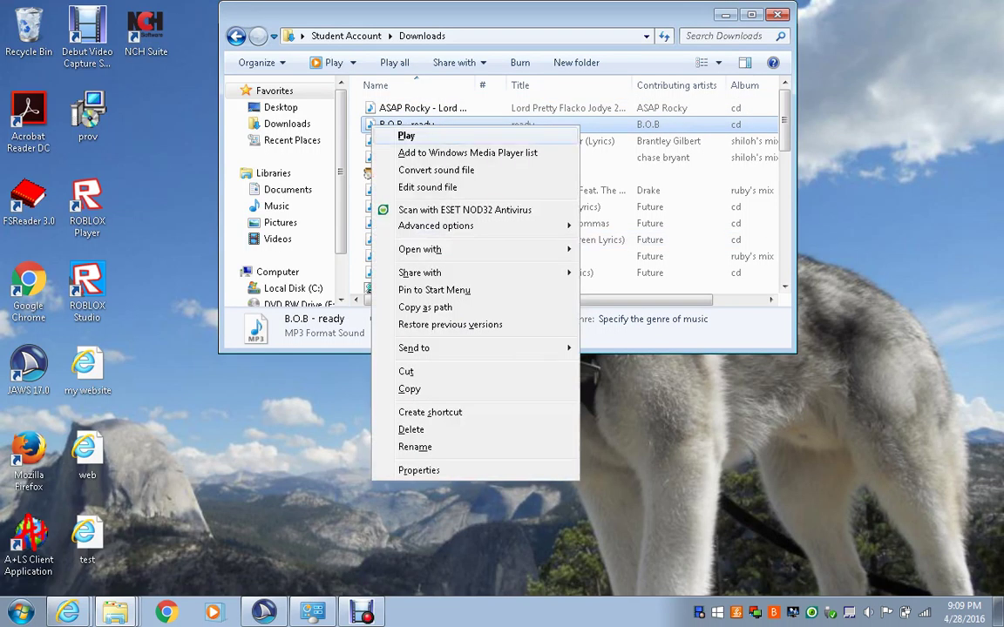
mouse_move(414, 347)
key("Down")
key("Down")
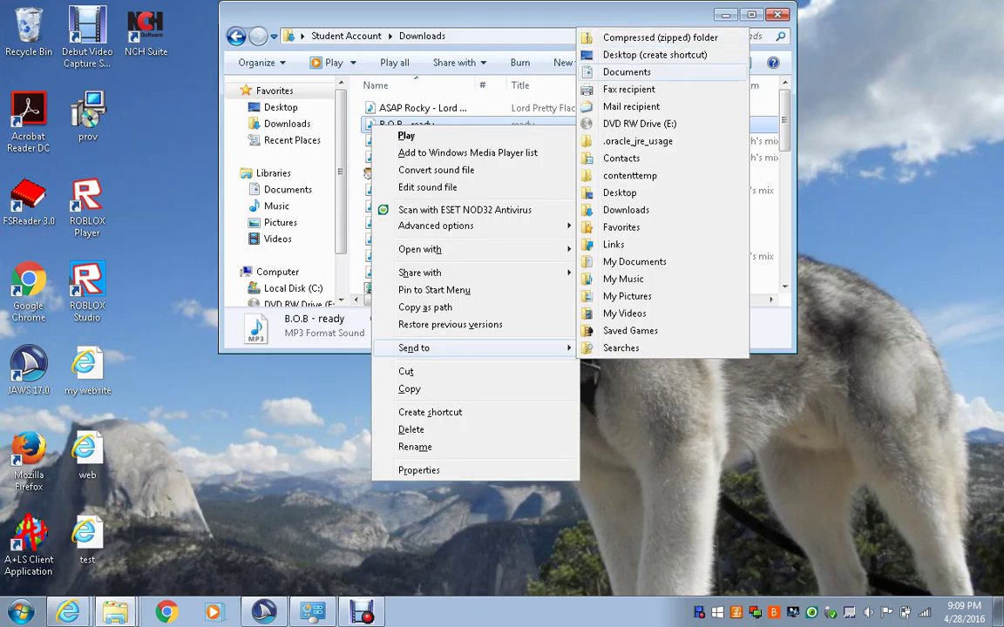
key("Down")
key("Down")
key("Down")
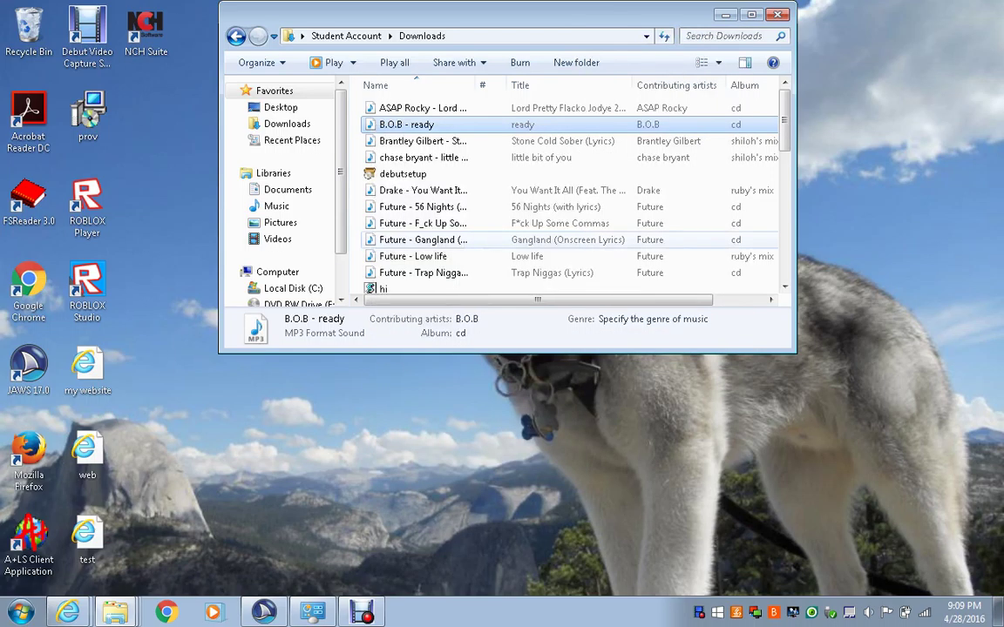
- Send the Future - 56 Nights (with lyrics) song to DVD RW Drive (E:)
left_click(422, 140)
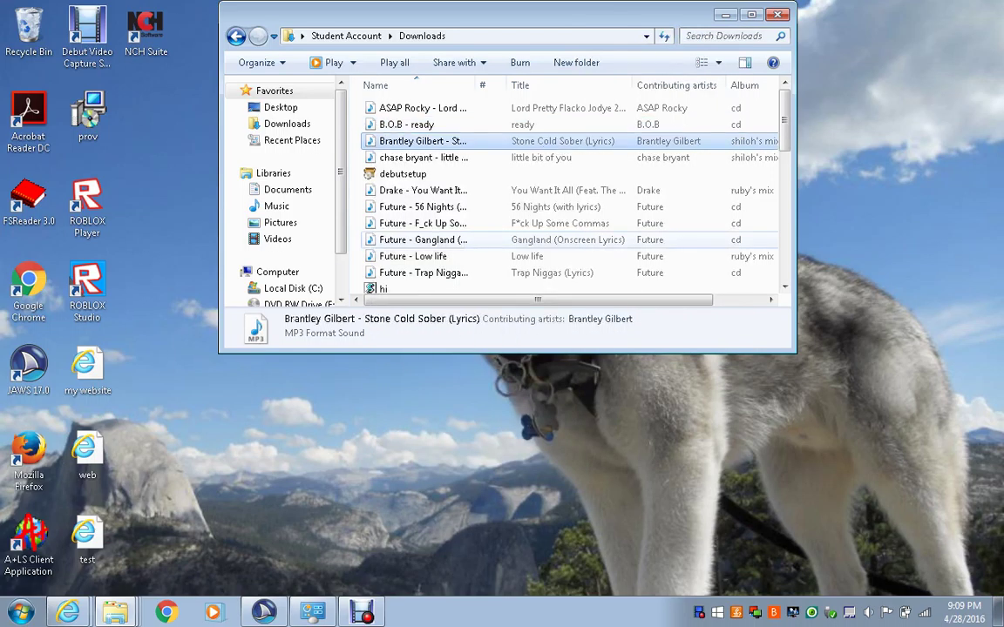
left_click(422, 157)
left_click(402, 173)
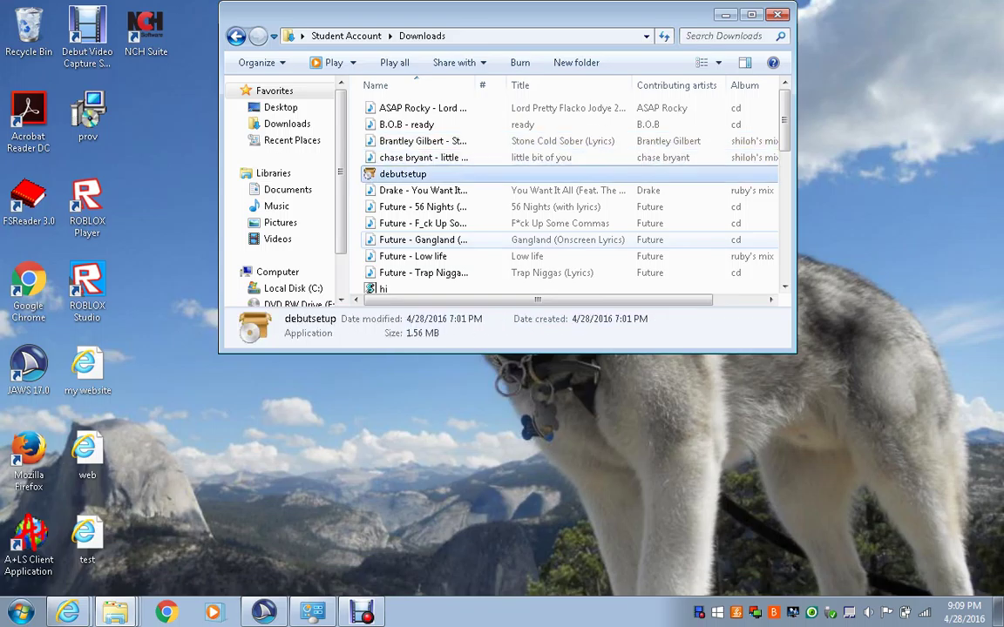
left_click(422, 190)
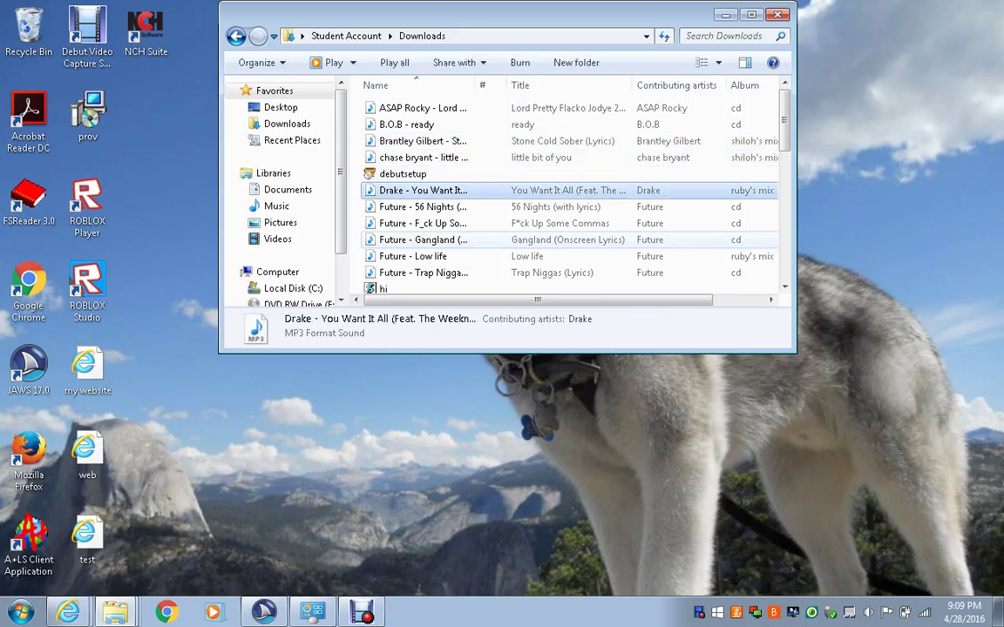
left_click(423, 207)
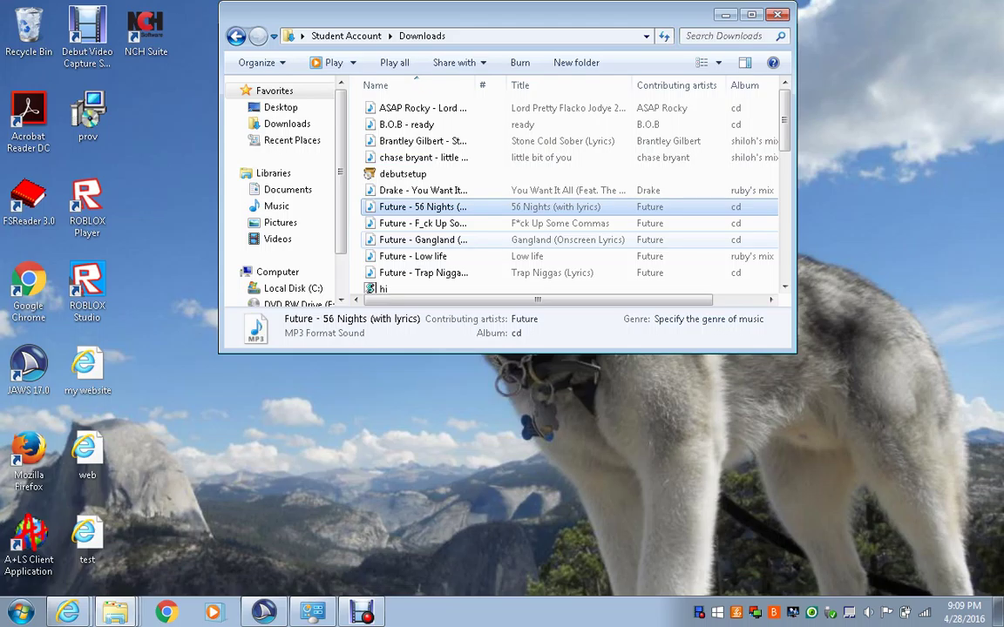
key("Menu")
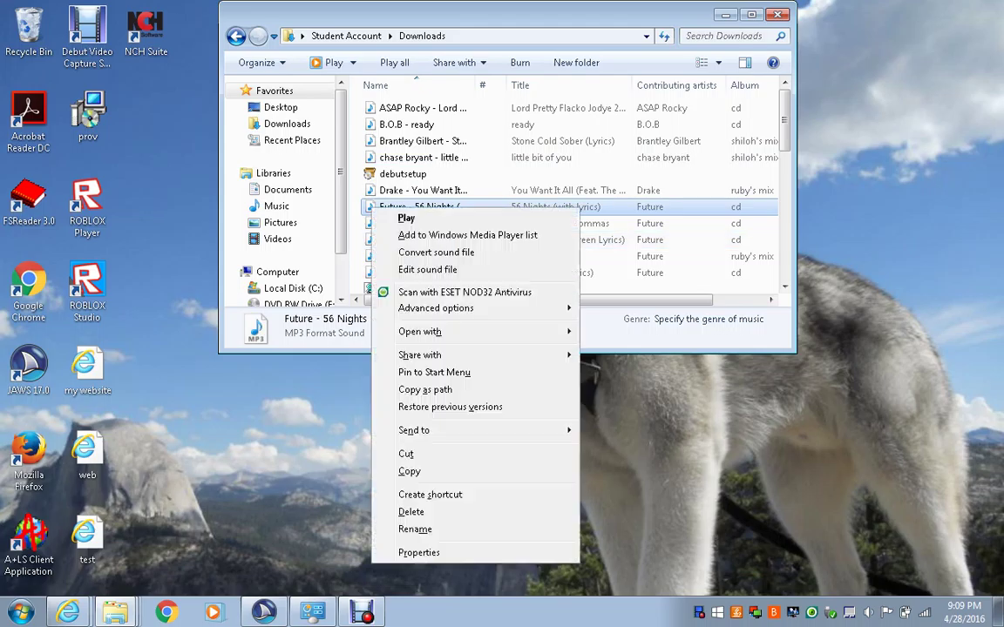
key("n")
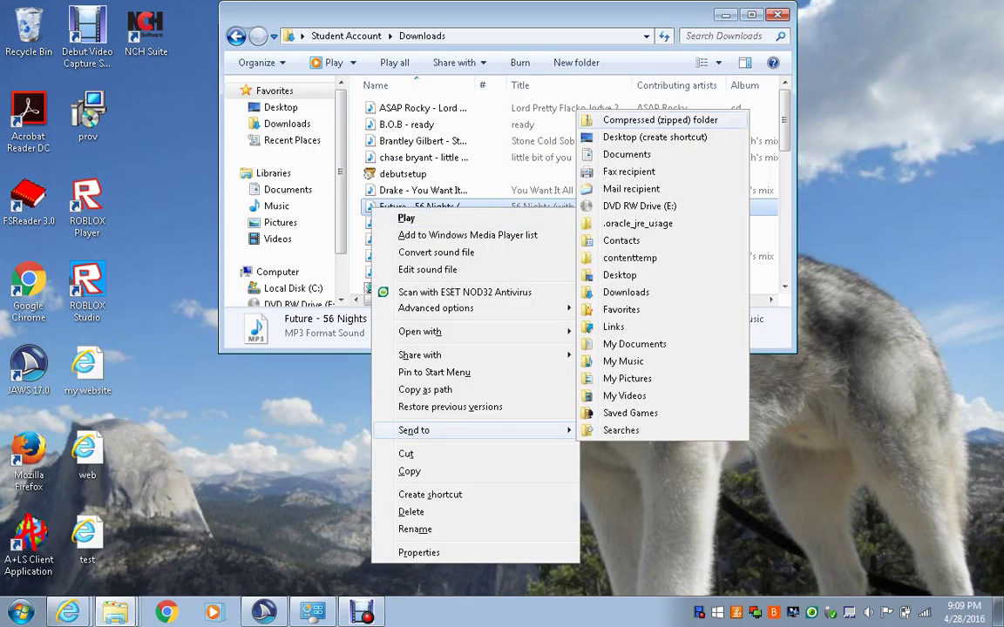
key("Down")
key("Down")
key("Down")
key("Down")
key("Down")
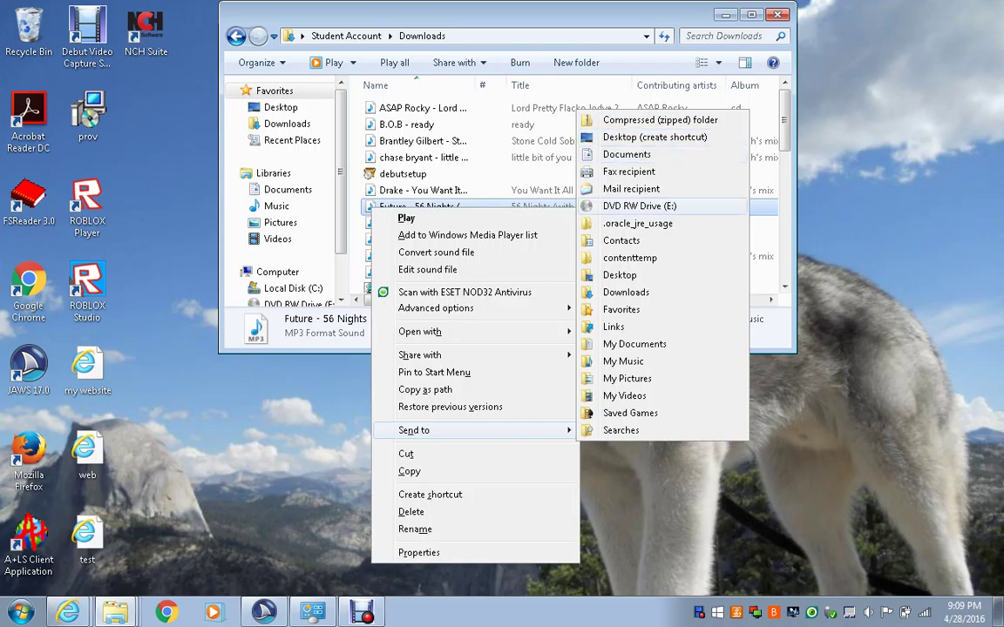
key("Return")
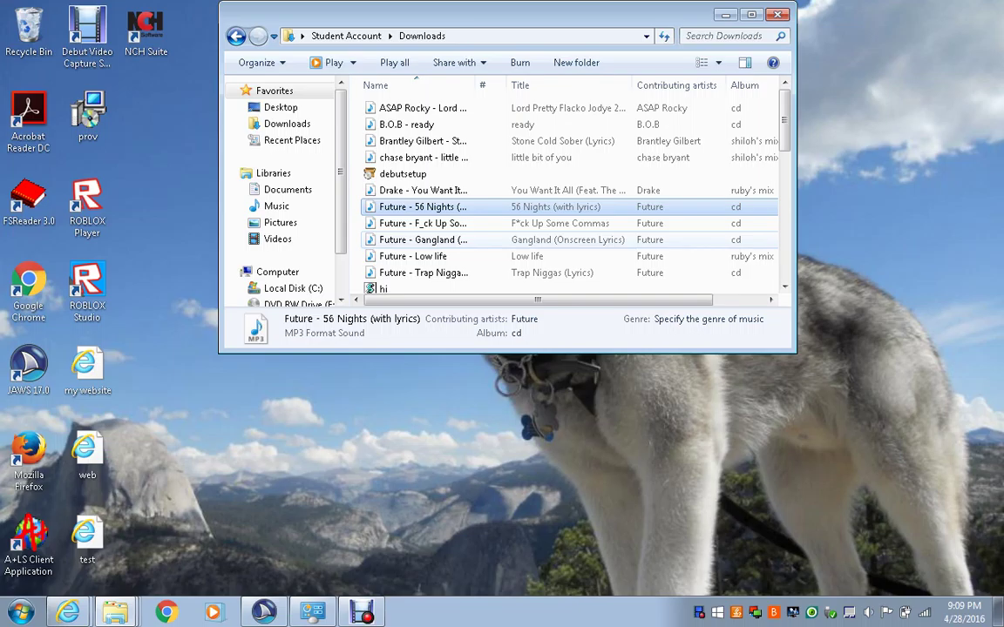
- Send the Future - F_ck Up Some Commas song to DVD RW Drive (E:)
left_click(423, 224)
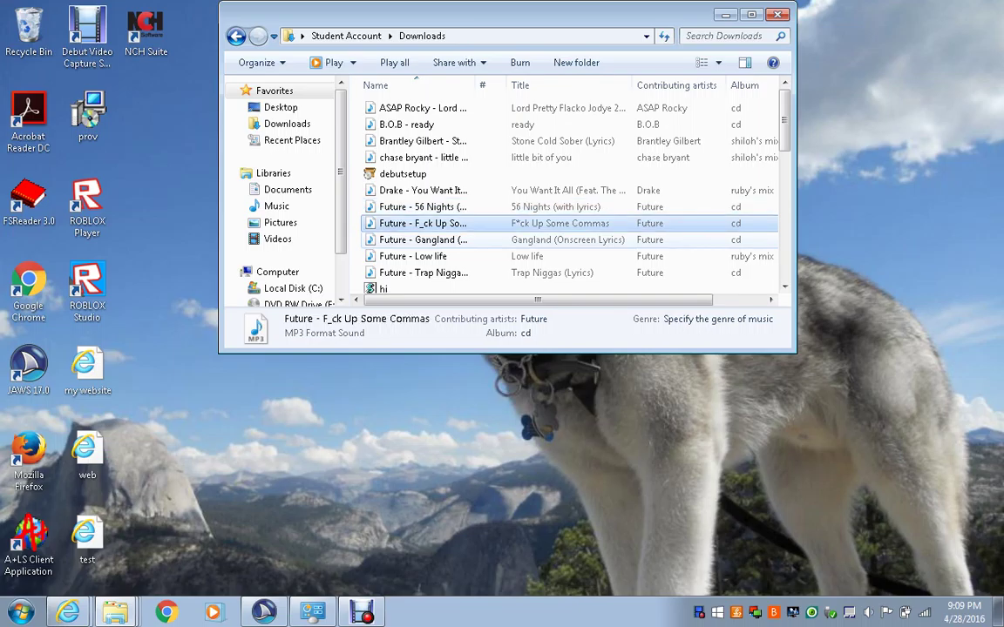
left_click(422, 206)
left_click(422, 223)
key("shift+F10")
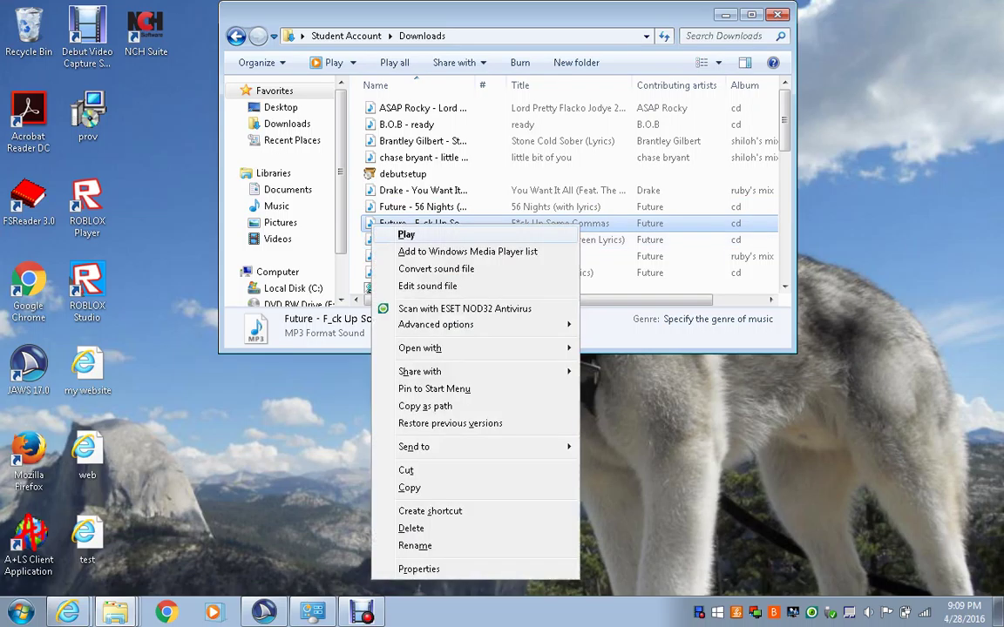
key("n")
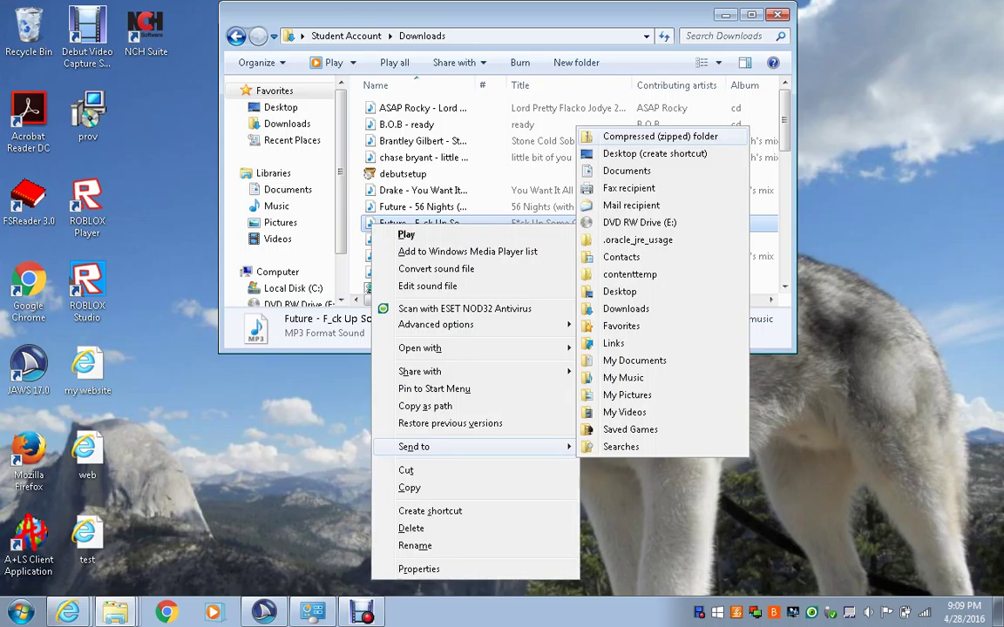
key("d")
key("d")
key("d")
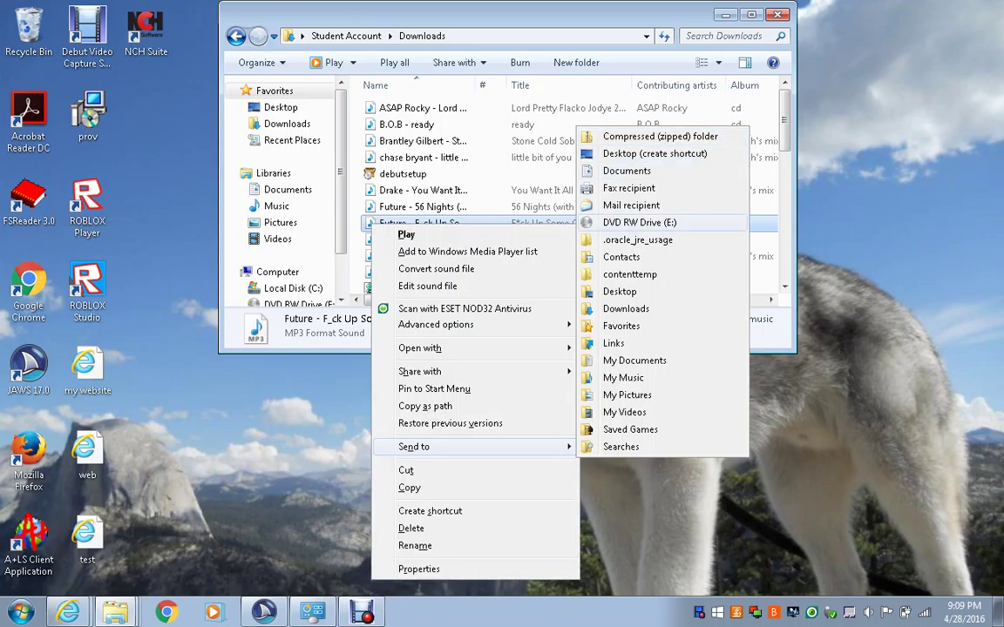
key("Return")
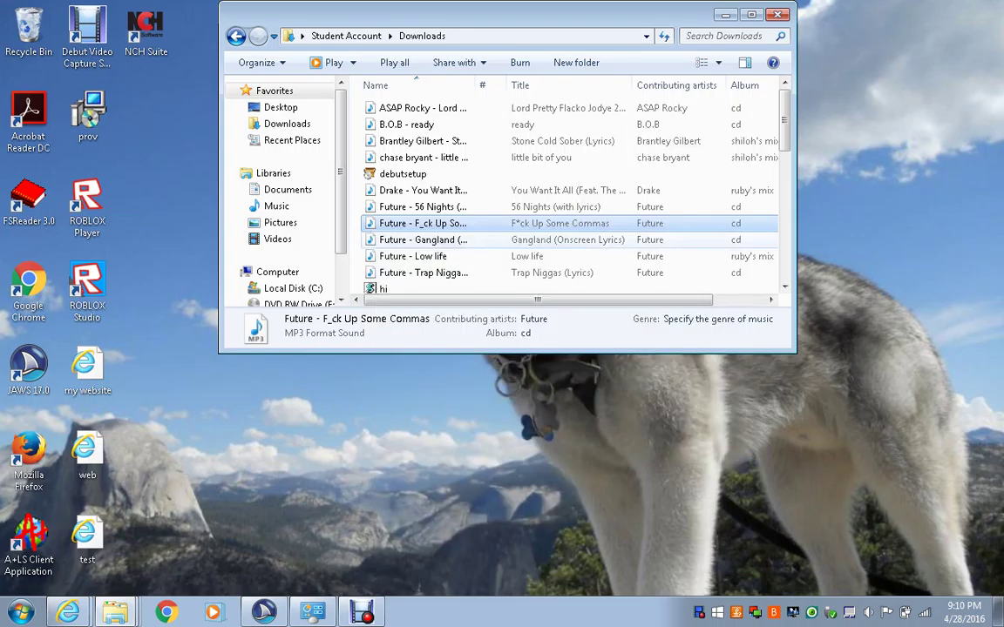
- Send the Future - Gangland (Onscreen Lyrics) song to DVD RW Drive (E:)
left_click(423, 207)
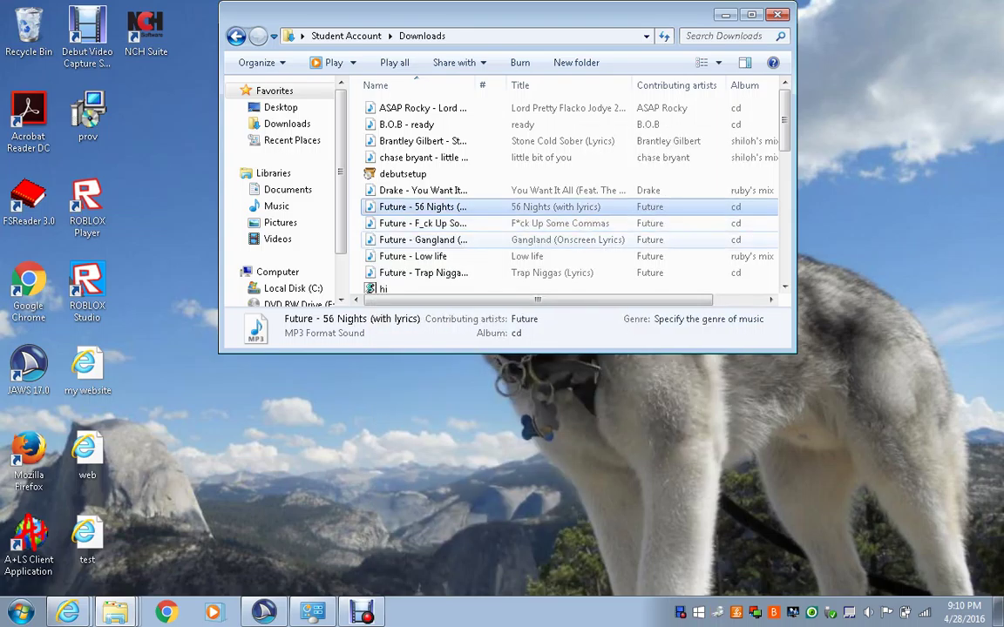
key("Down")
key("Down")
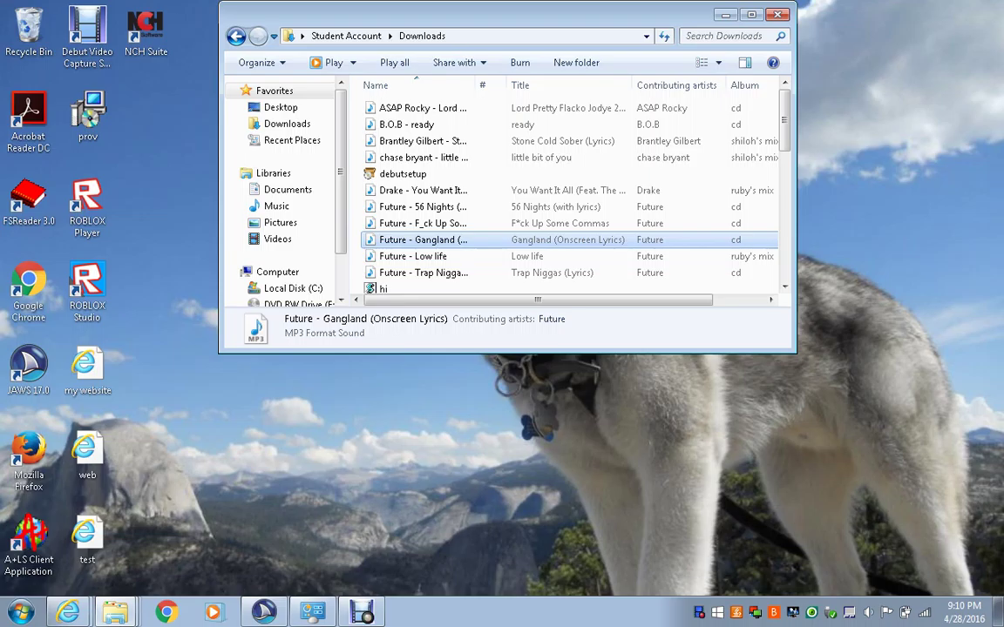
right_click(372, 243)
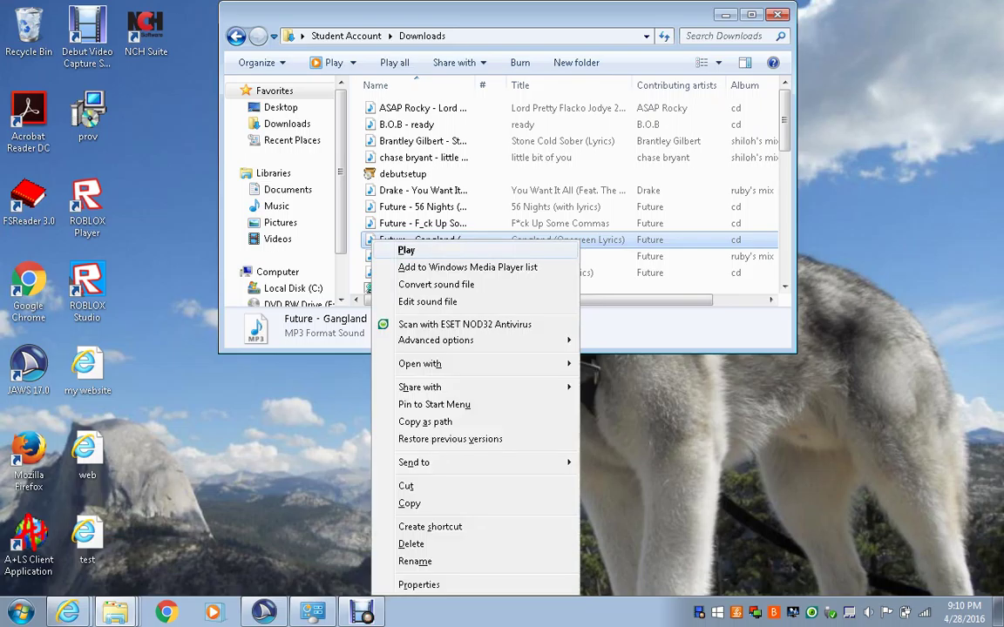
key("n")
key("Down")
key("Down")
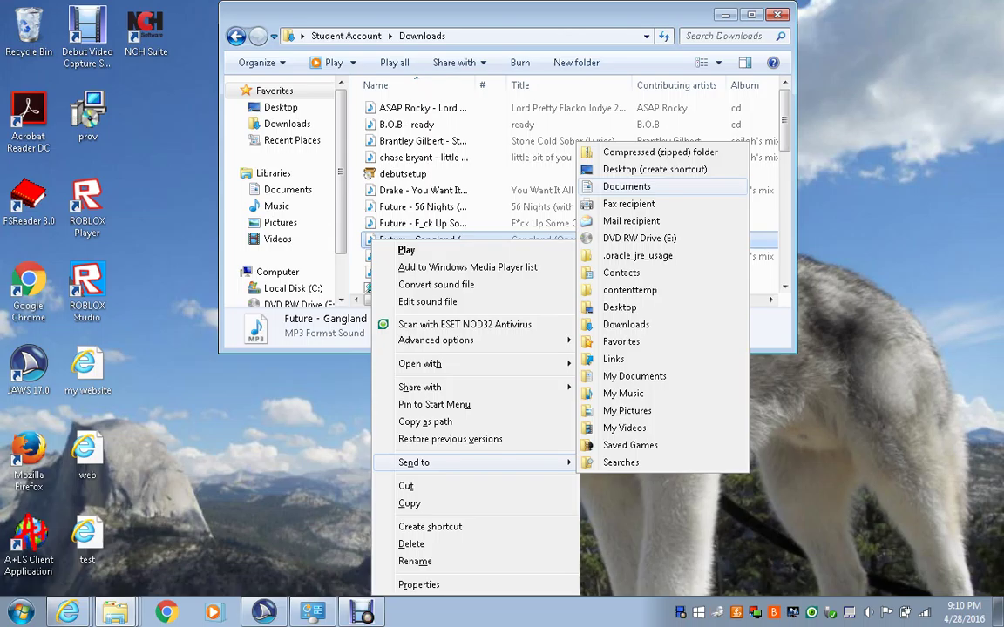
key("Down")
key("Up")
key("Down")
key("Down")
key("Down")
key("Return")
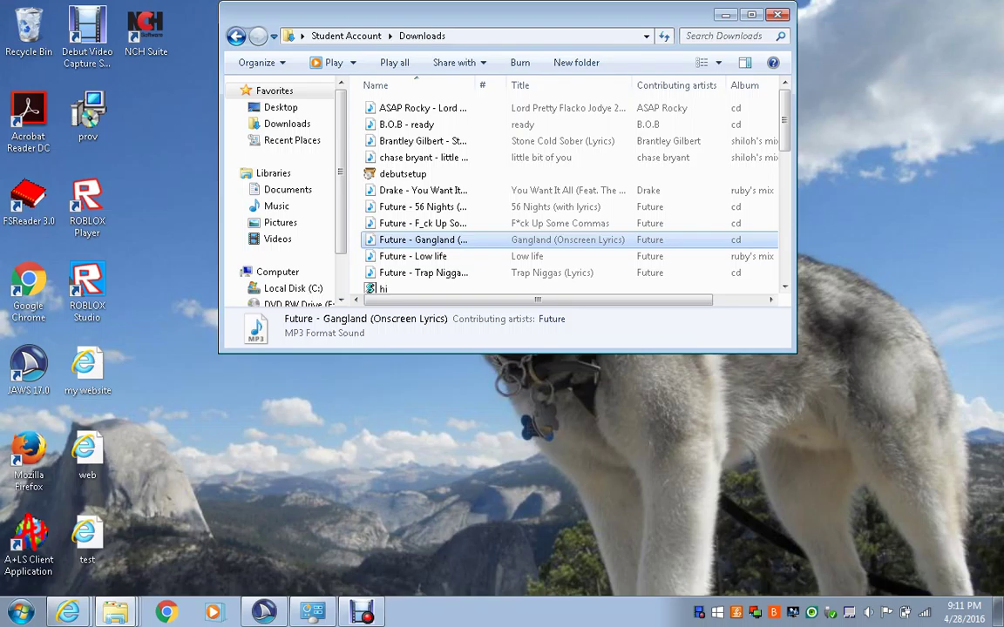
- Try to send the Future - Low life song to DVD RW Drive (E:), cancelling the copy
left_click(413, 256)
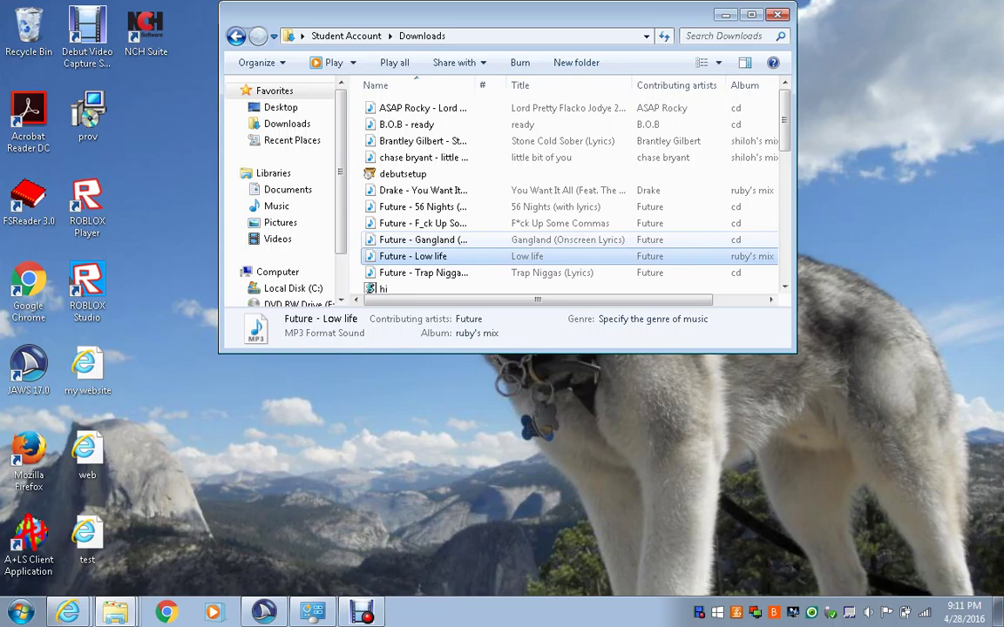
key("shift+F10")
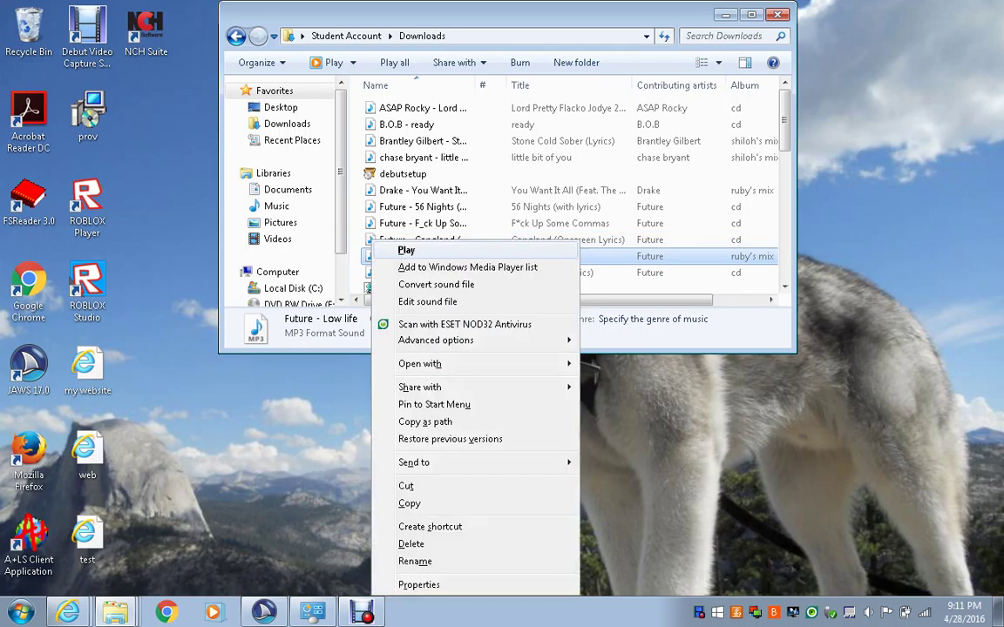
key("n")
key("Down")
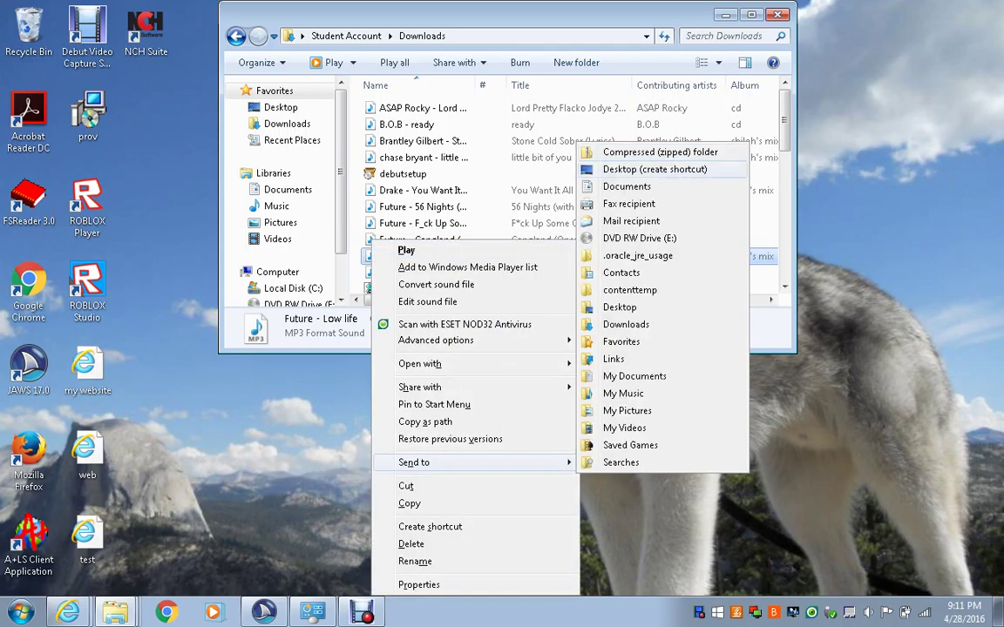
key("Down")
key("Down")
key("Down")
key("Down")
key("Return")
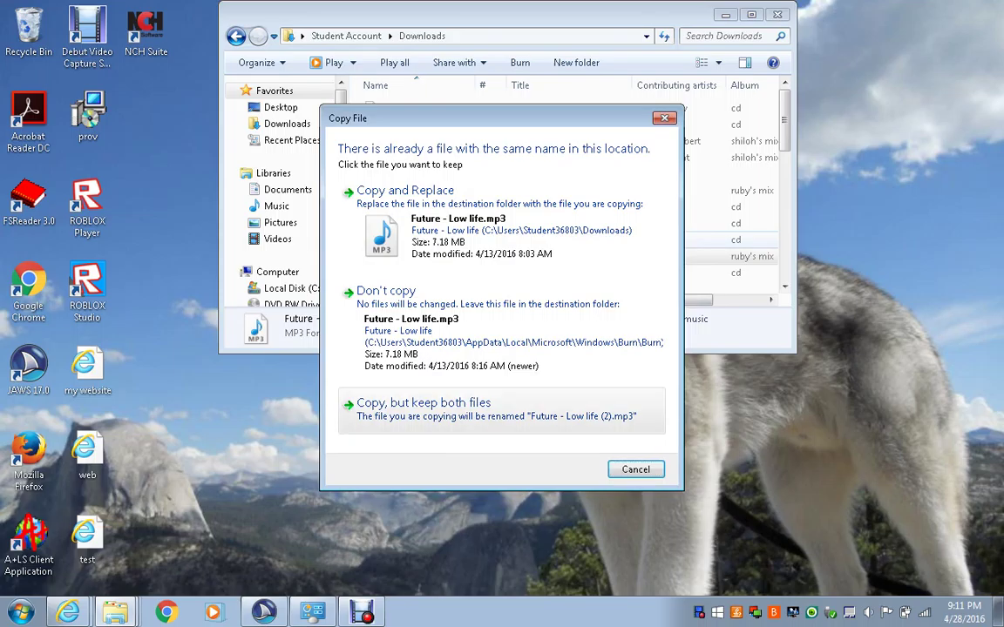
key("Escape")
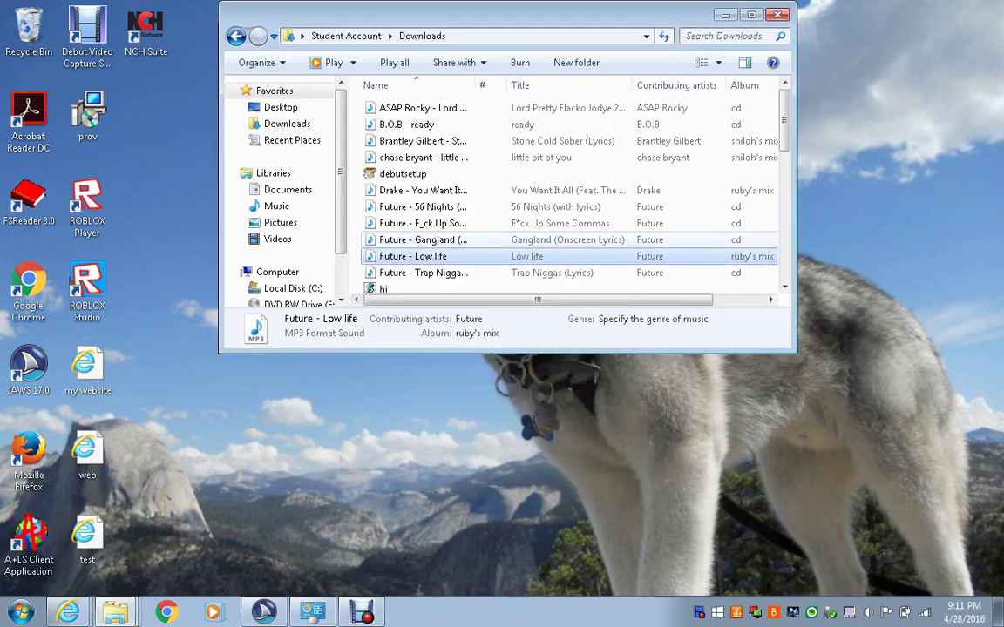
- Send the Future "Trap" song listed directly below Low life to DVD RW Drive (E:)
left_click(424, 273)
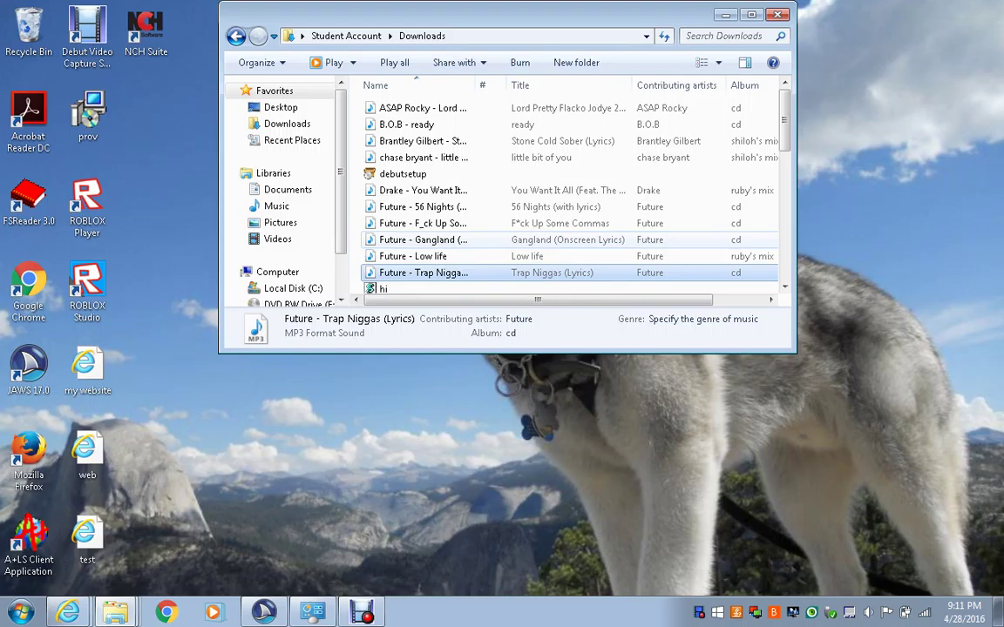
key("shift+F10")
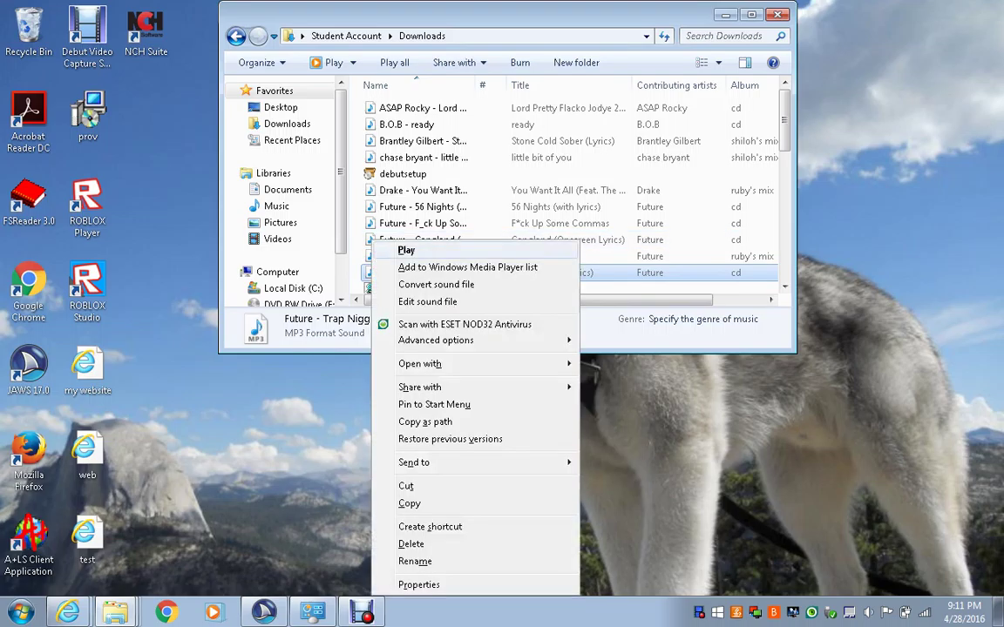
key("n")
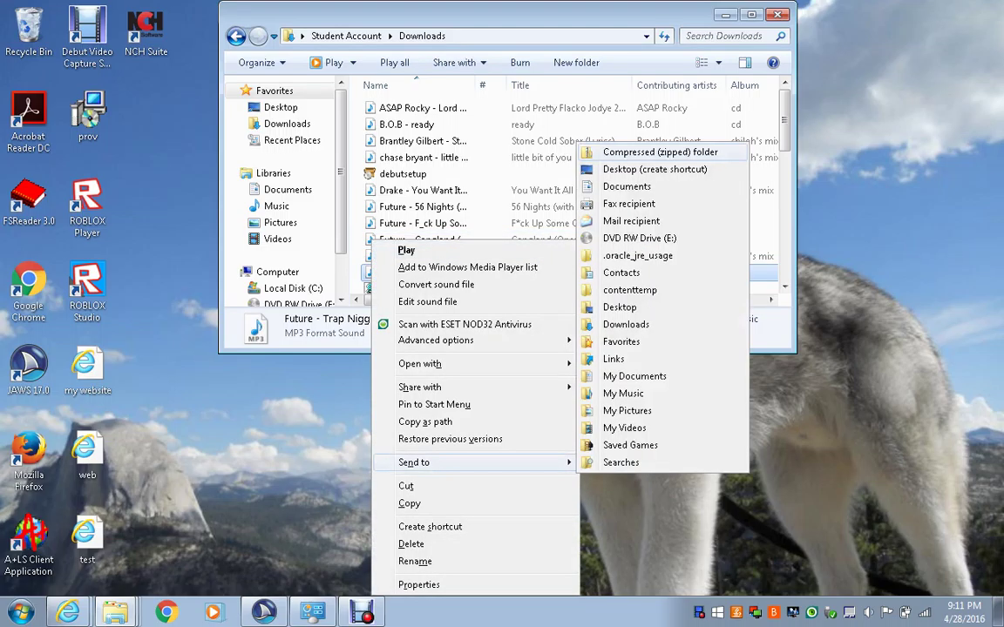
key("d")
key("d")
key("d")
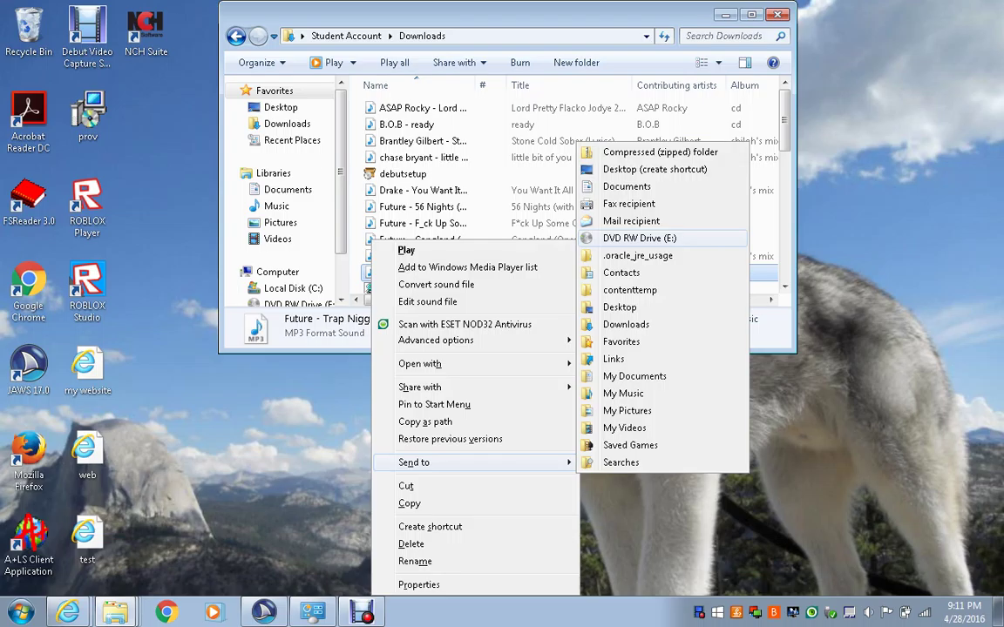
key("Return")
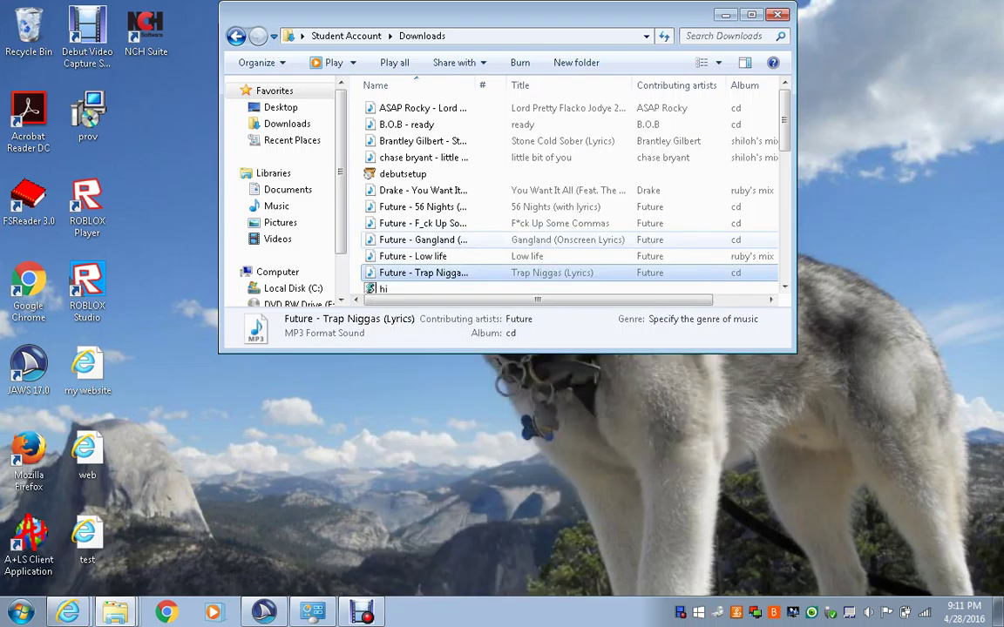
- Send the Kevin gates - 2 phones(onscreen lyrics) song to DVD RW Drive (E:)
key("Down")
key("Down")
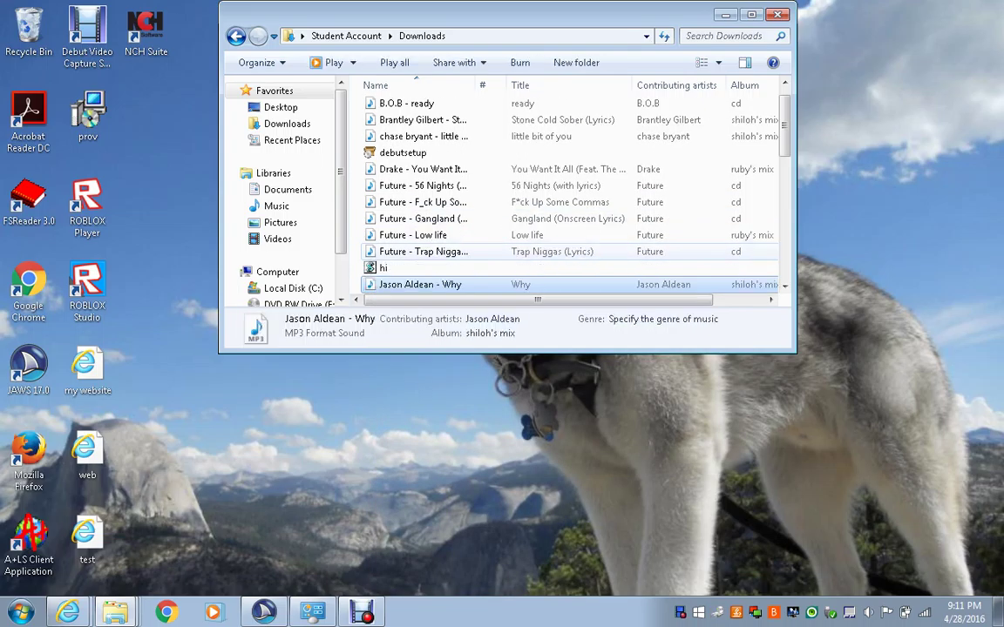
key("Down")
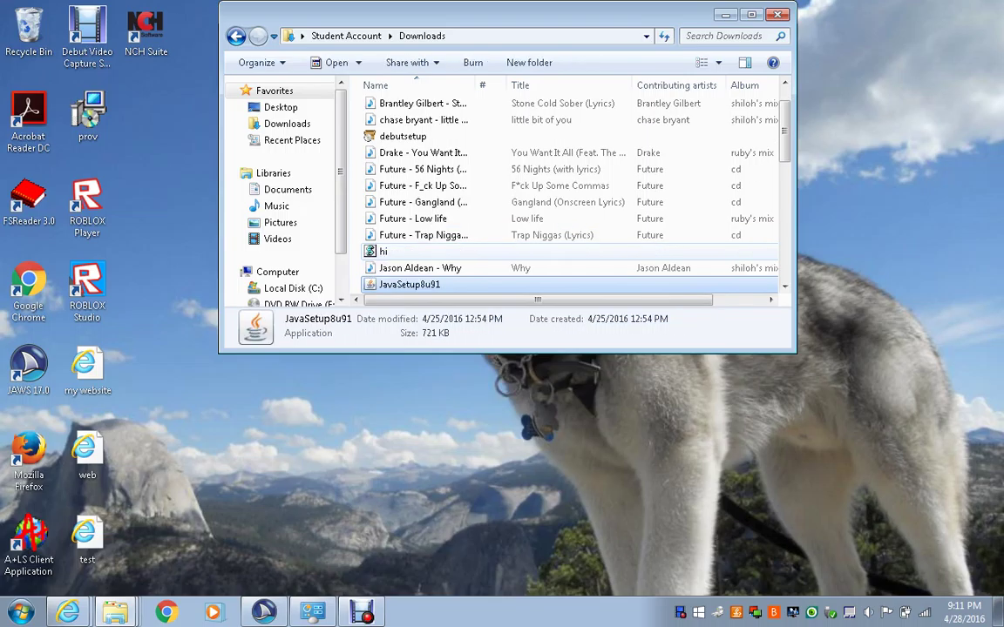
key("Down")
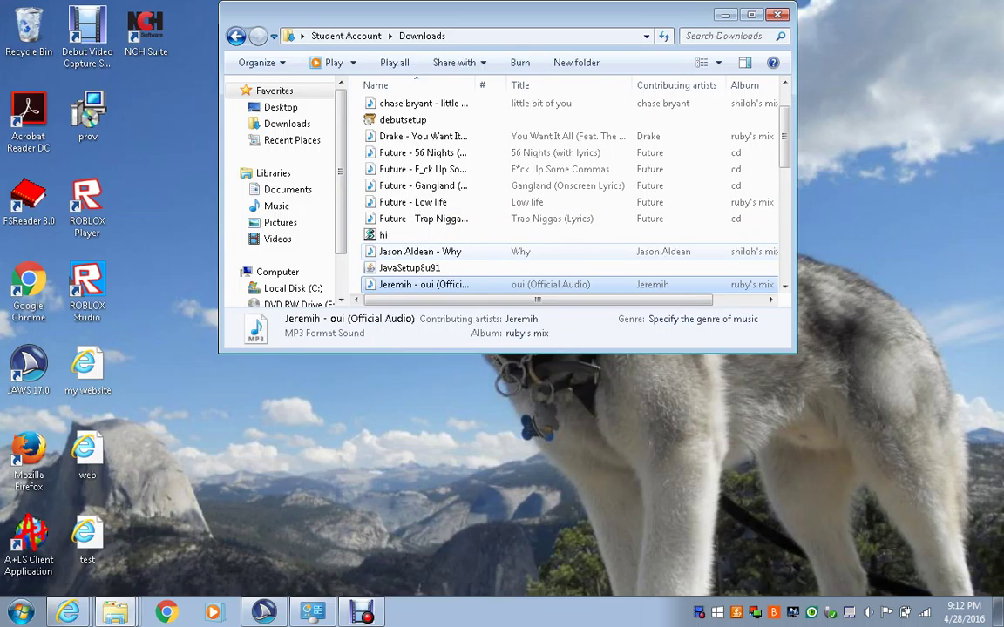
key("Down")
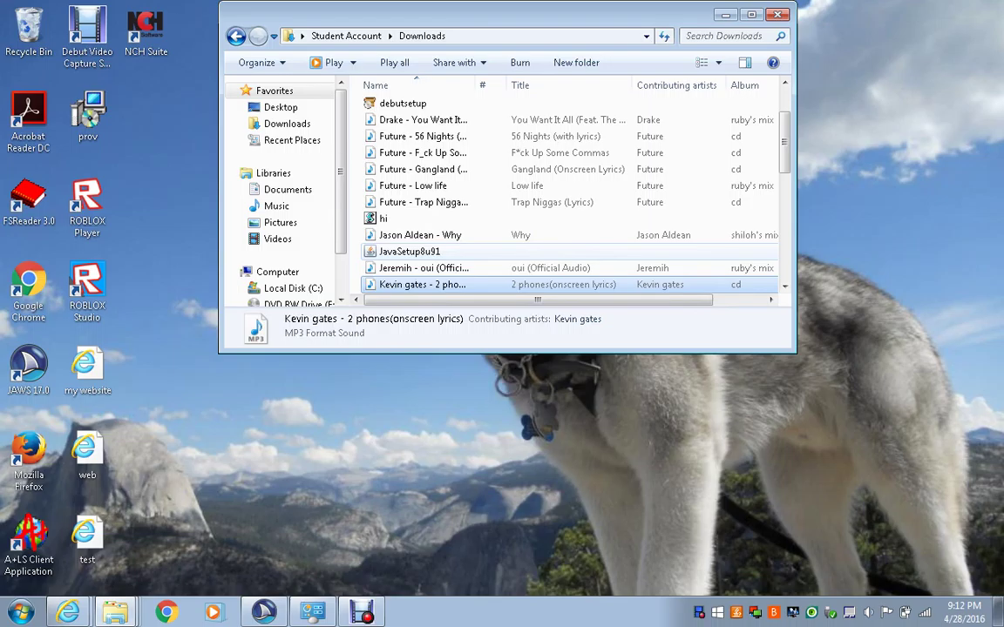
key("shift+F10")
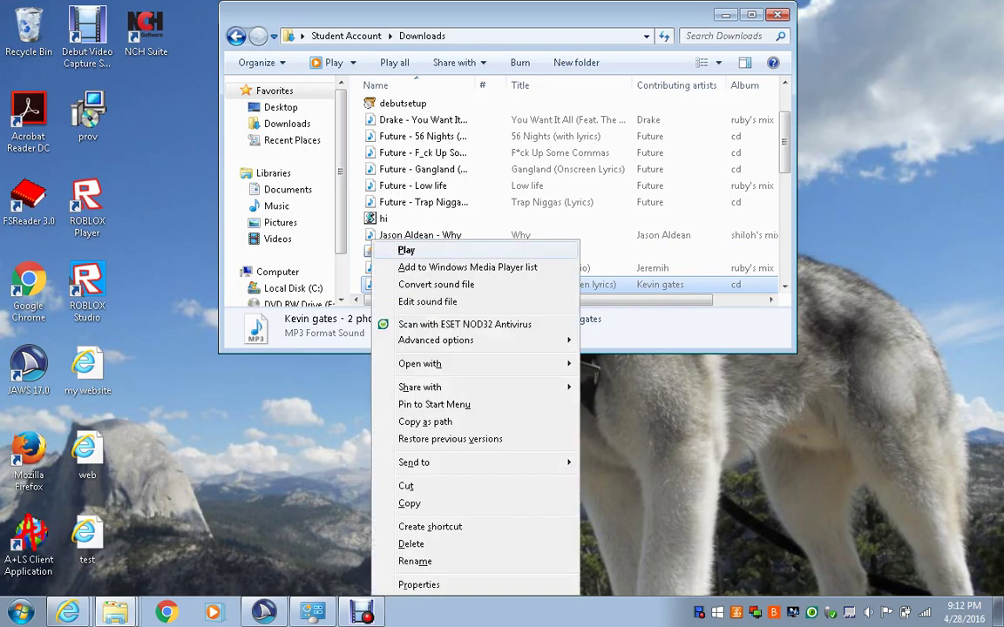
key("n")
key("Down")
key("Down")
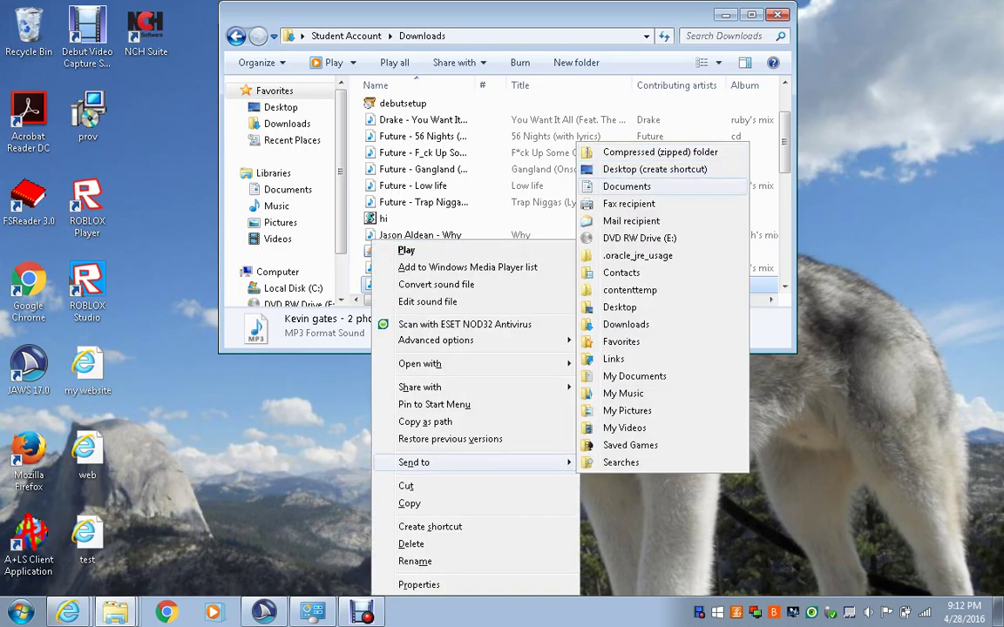
key("Down")
key("Down")
key("Down")
key("Return")
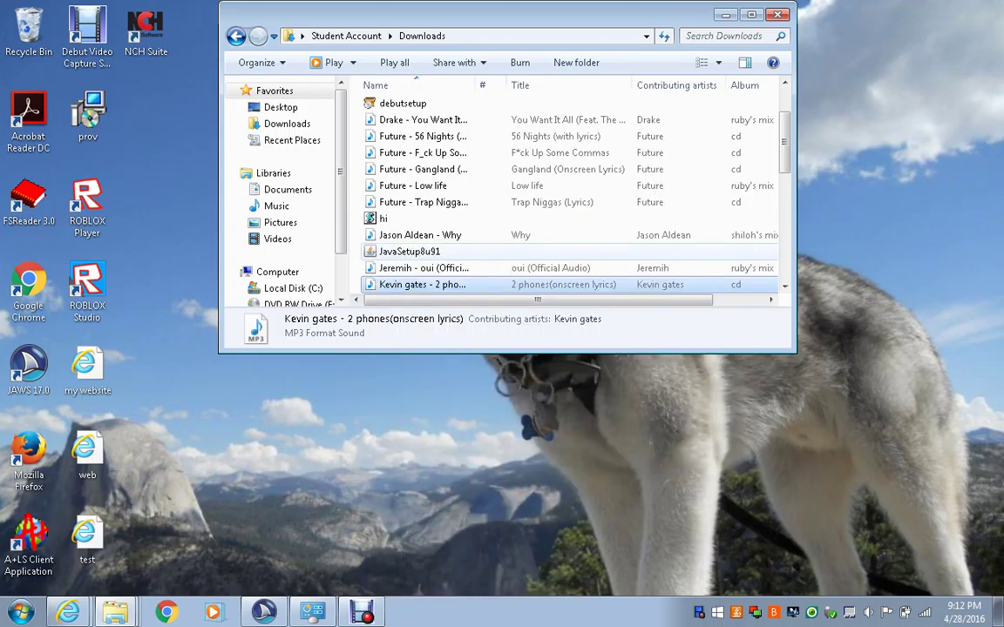
- Send the Kevin Gates - Amnesia song to DVD RW Drive (E:)
key("Up")
key("Down")
key("Down")
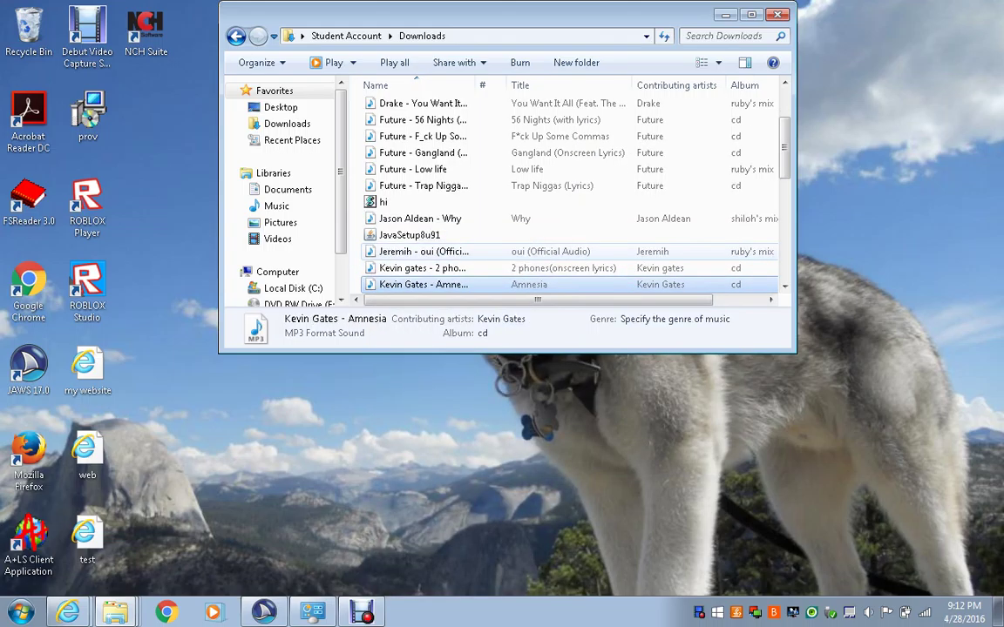
key("shift+F10")
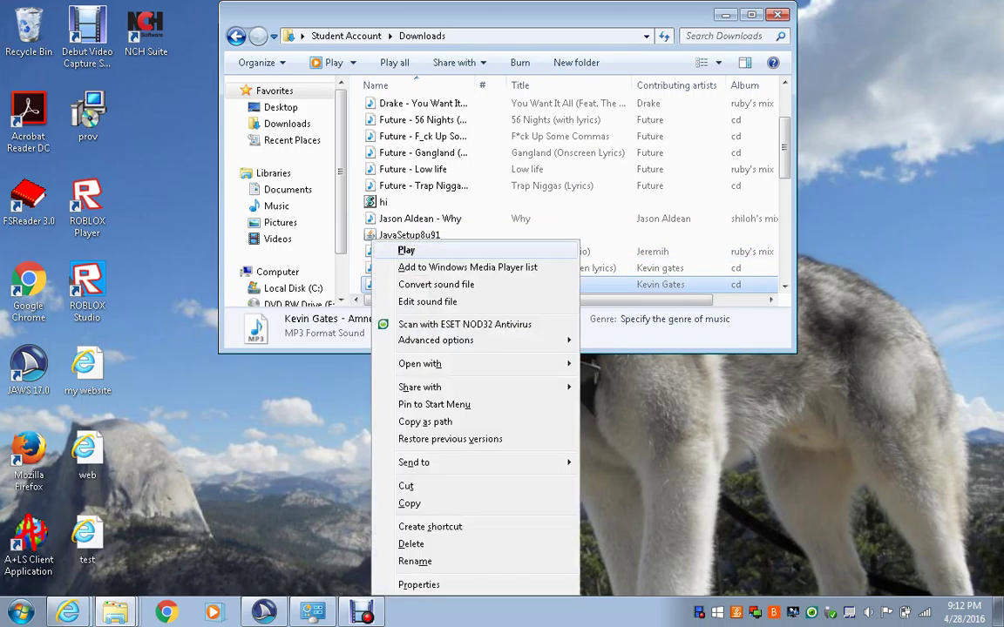
key("n")
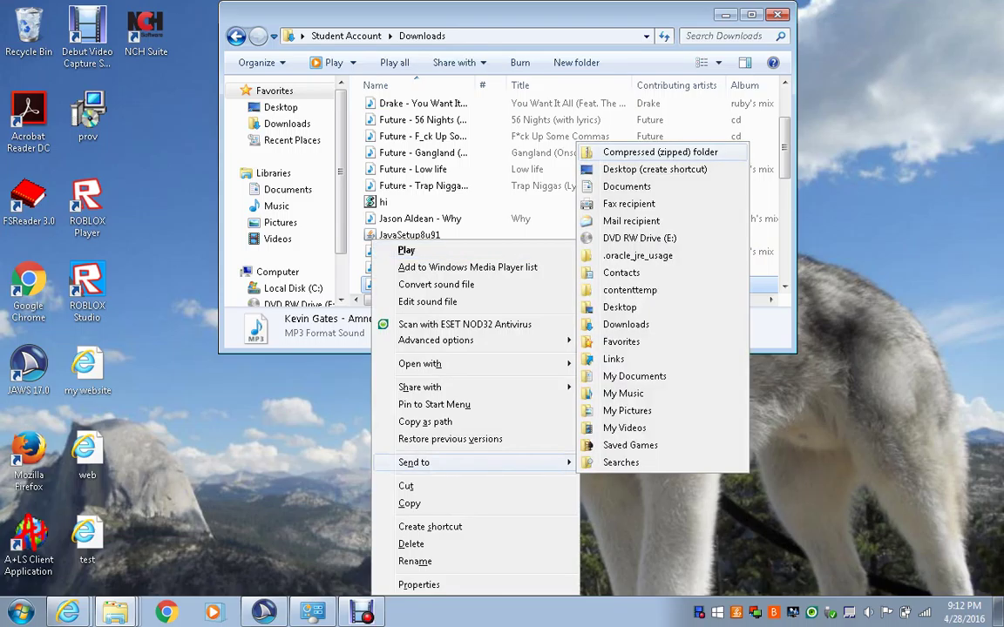
key("Down")
key("Down")
key("Down")
key("Down")
key("Down")
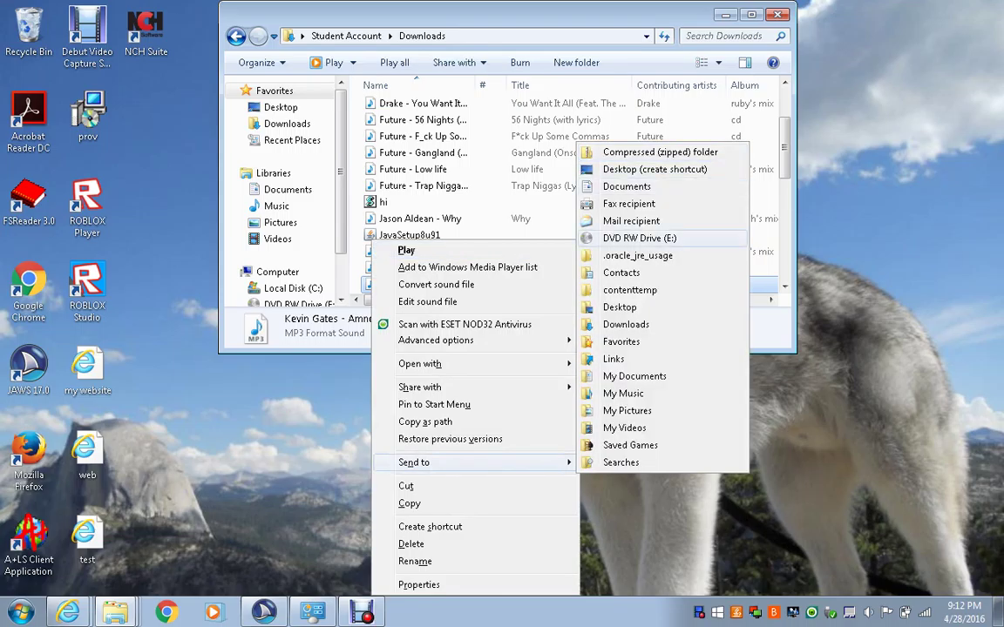
key("Return")
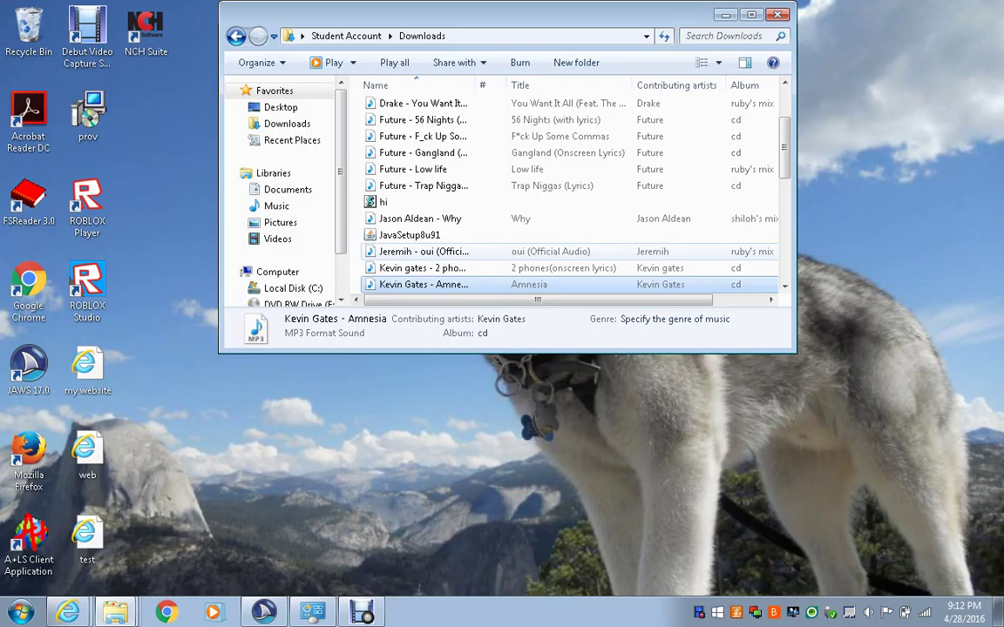
- Try to send the Kevin Gates - Out The Mud song to DVD RW Drive (E:)
key("Down")
key("shift+F10")
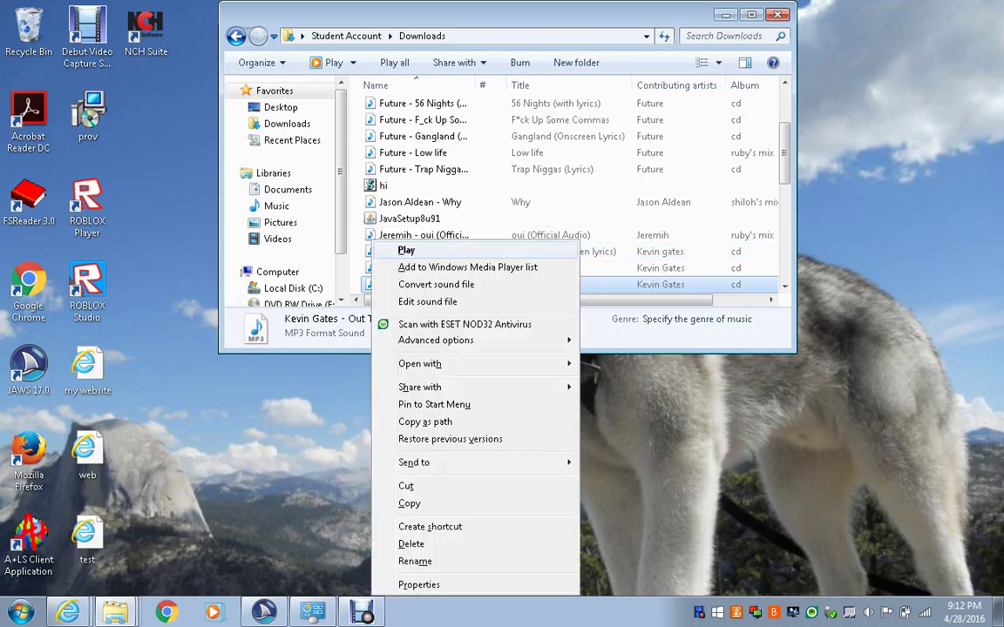
key("n")
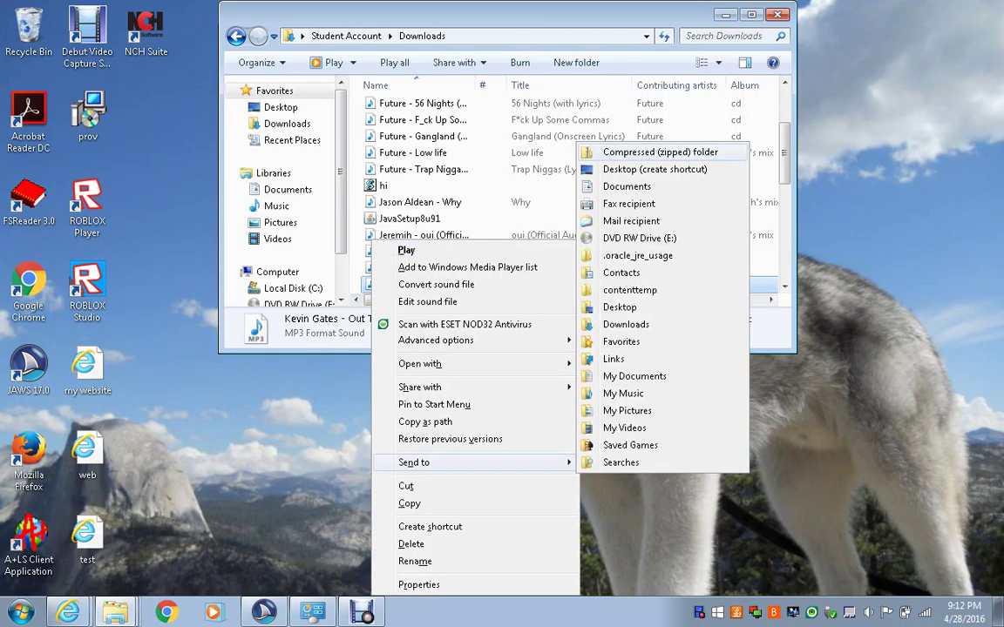
key("Down")
key("Down")
key("Down")
key("Down")
key("Down")
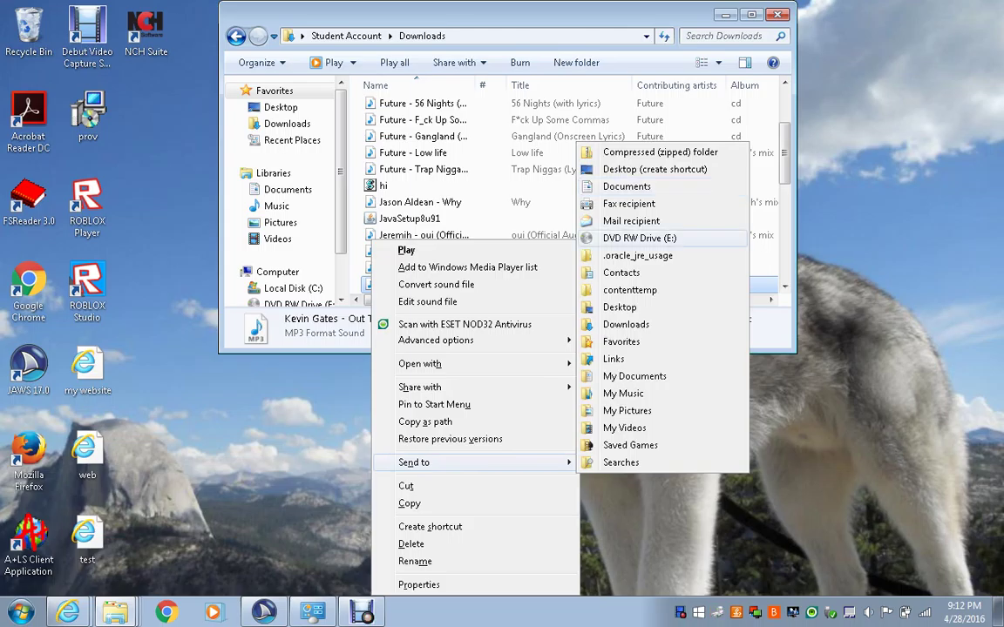
key("Escape")
key("Escape")
- Send the Kevin Gates - Perfect Imperfection song to DVD RW Drive (E:)
key("Down")
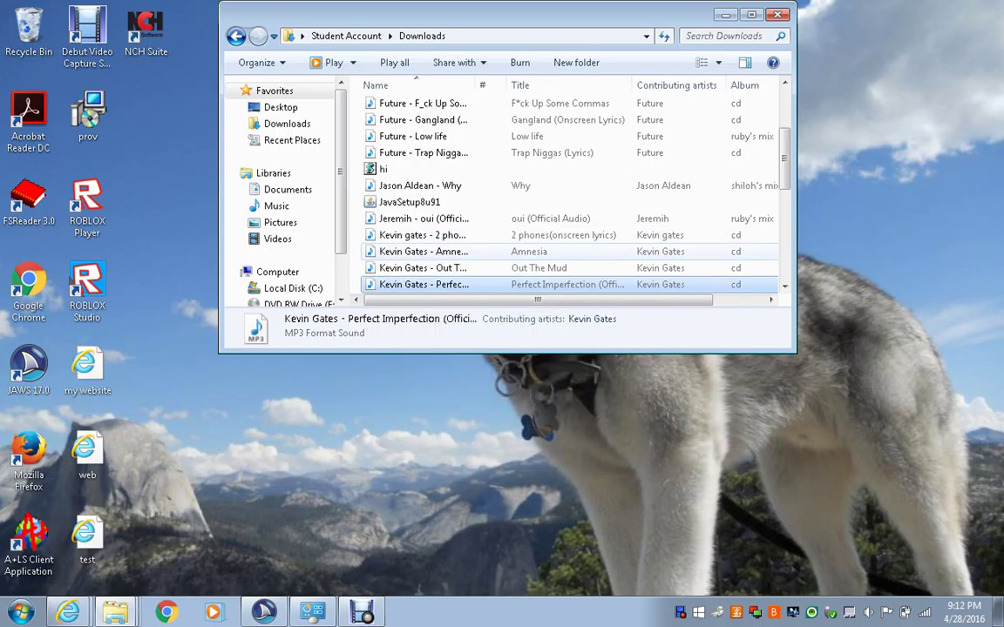
key("Menu")
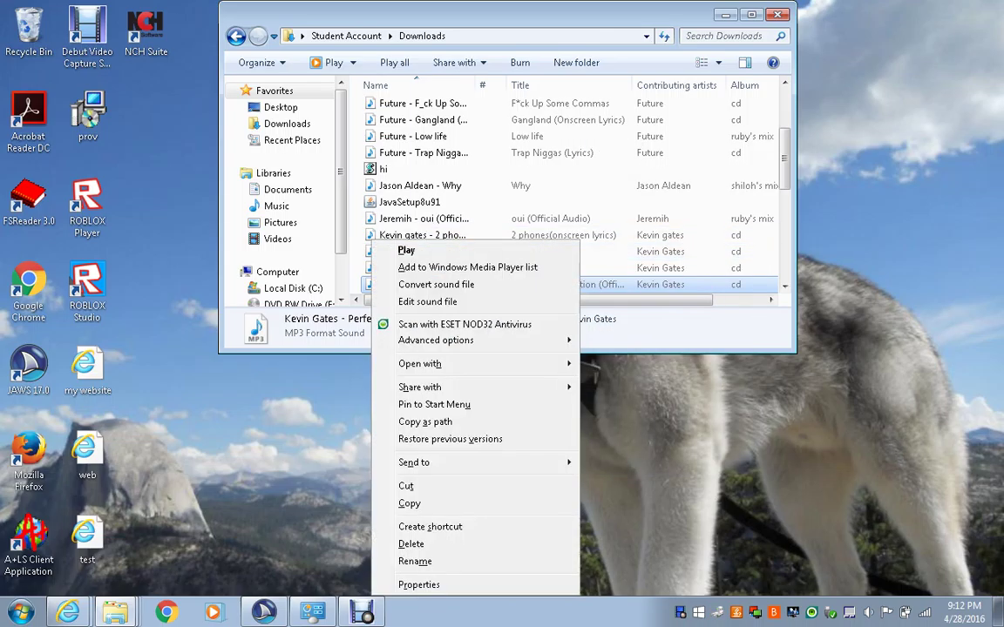
key("n")
key("Down")
key("Down")
key("Down")
key("Down")
key("Down")
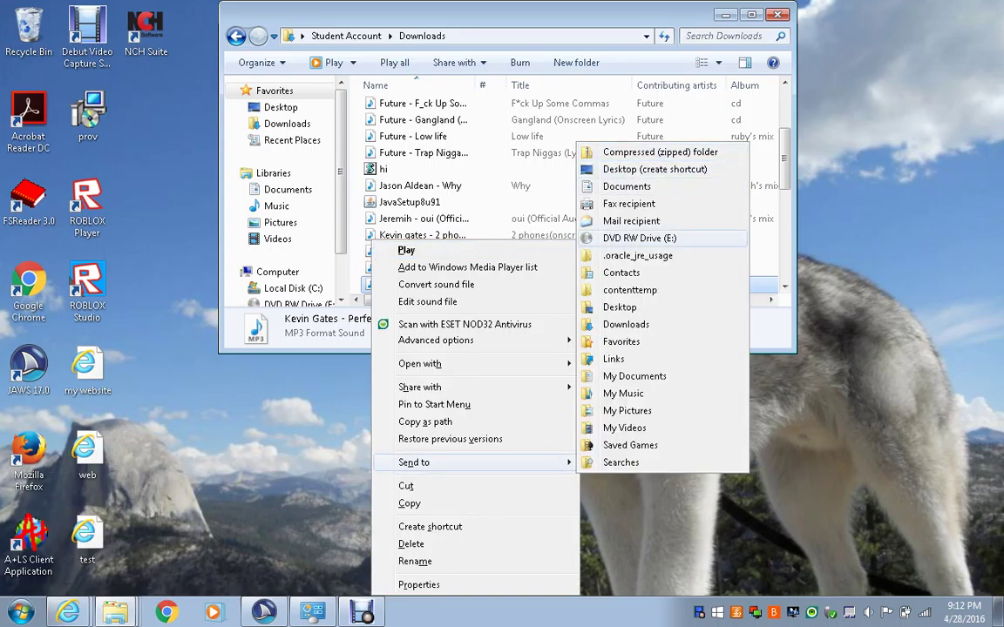
key("Return")
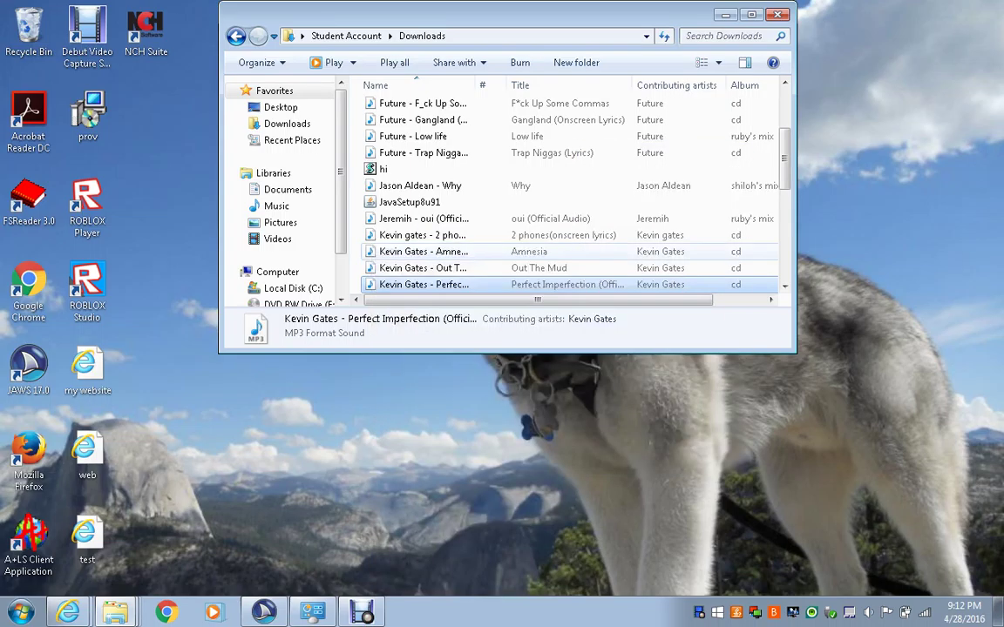
- Send the Kevin Gates - Really Really [Lyrics Video] song to DVD RW Drive (E:)
key("Up")
key("Up")
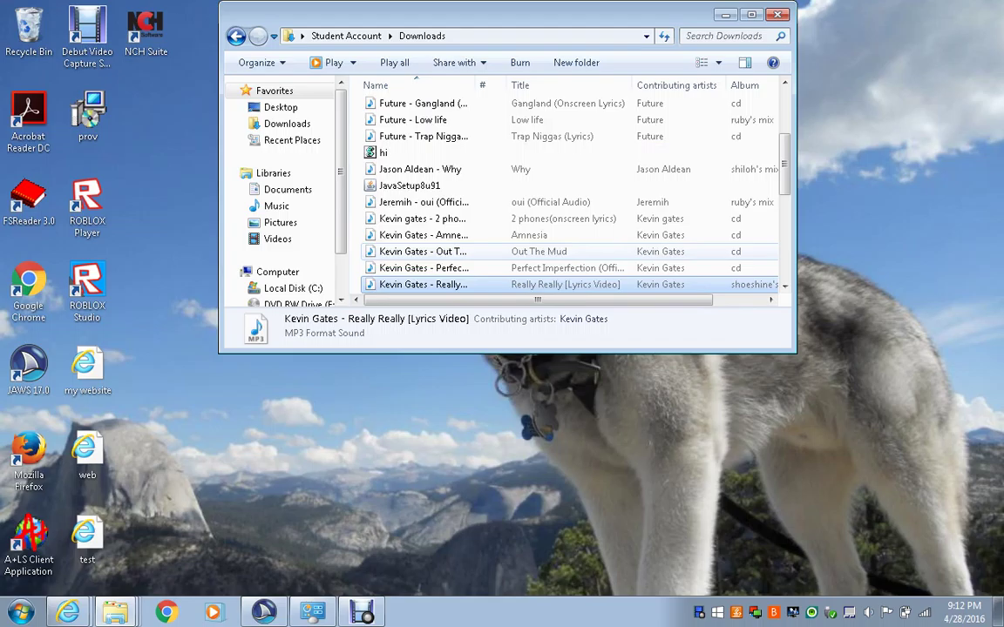
left_click(424, 267)
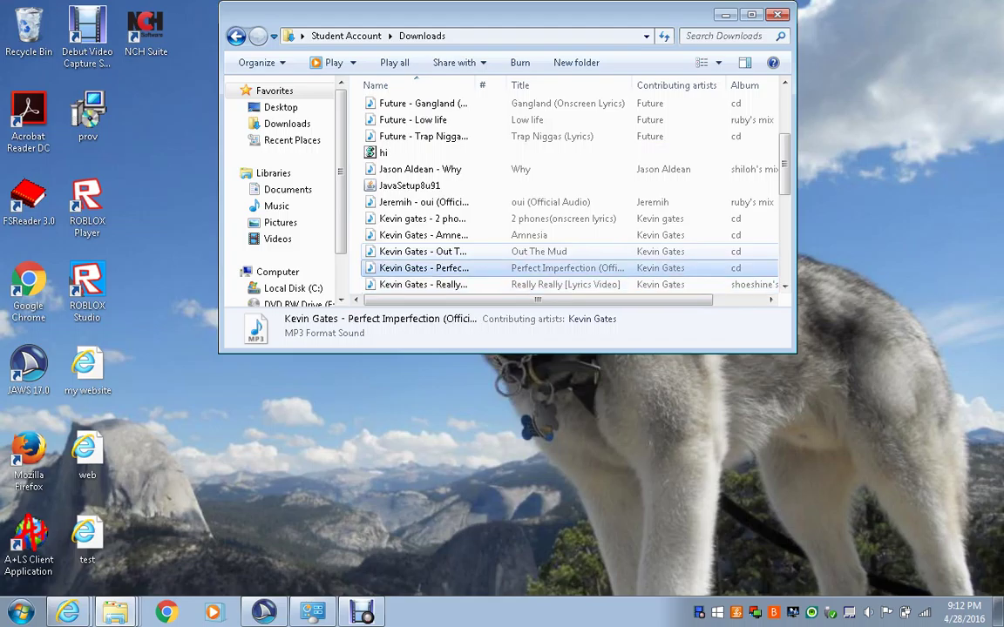
key("Down")
key("shift+F10")
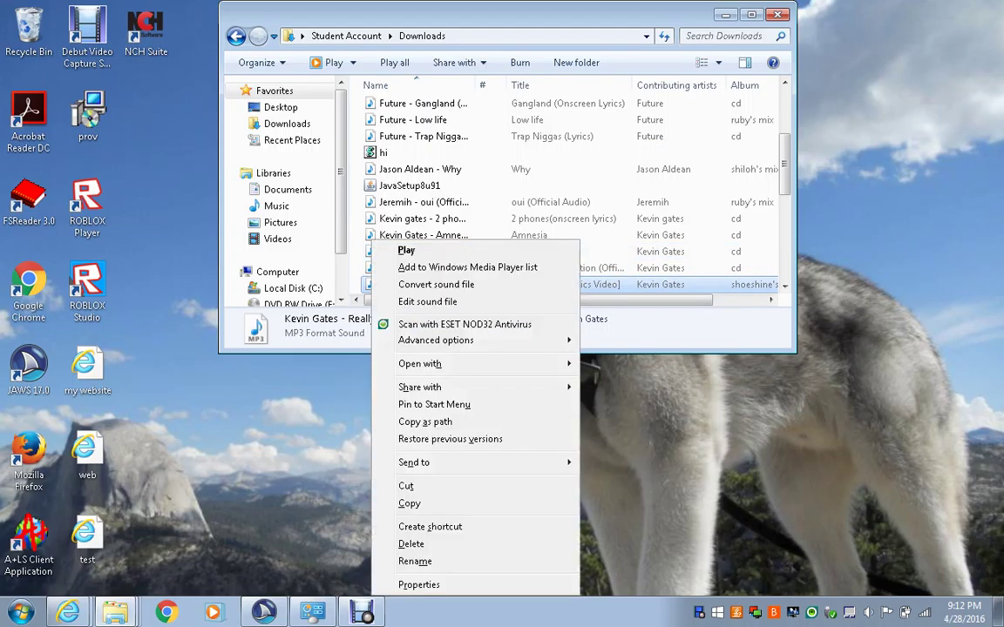
key("n")
key("Down")
key("Down")
key("Down")
key("Down")
key("Down")
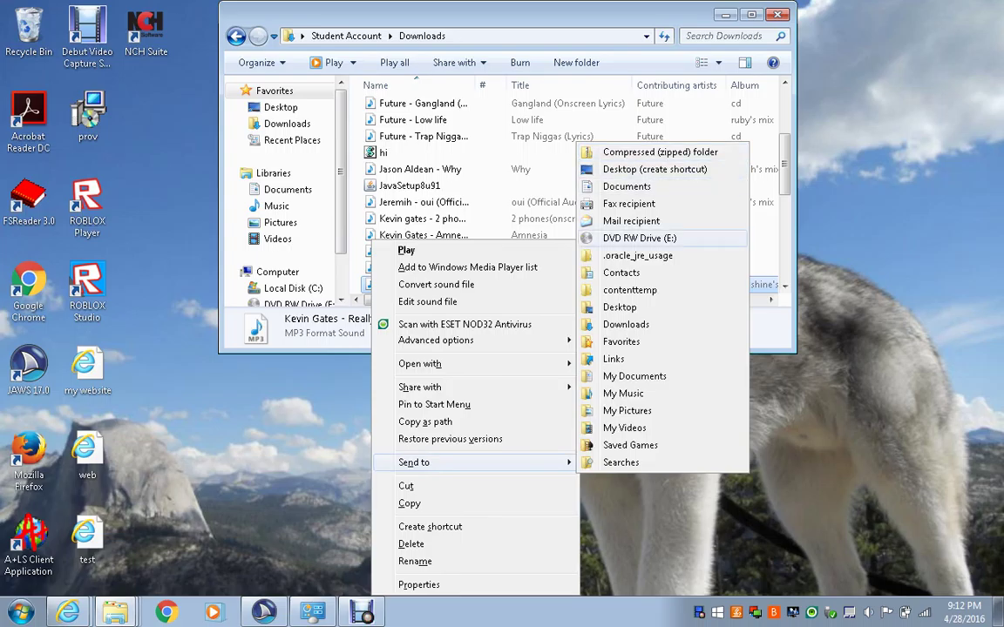
key("Return")
- Send the Kevin Gates - Twilight song to DVD RW Drive (E:)
key("Down")
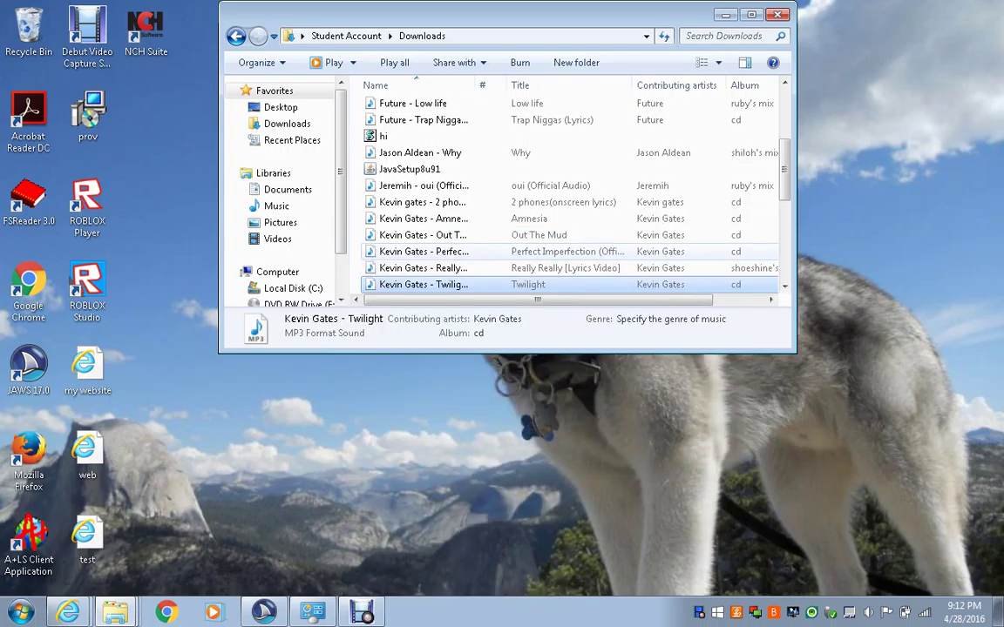
key("shift+F10")
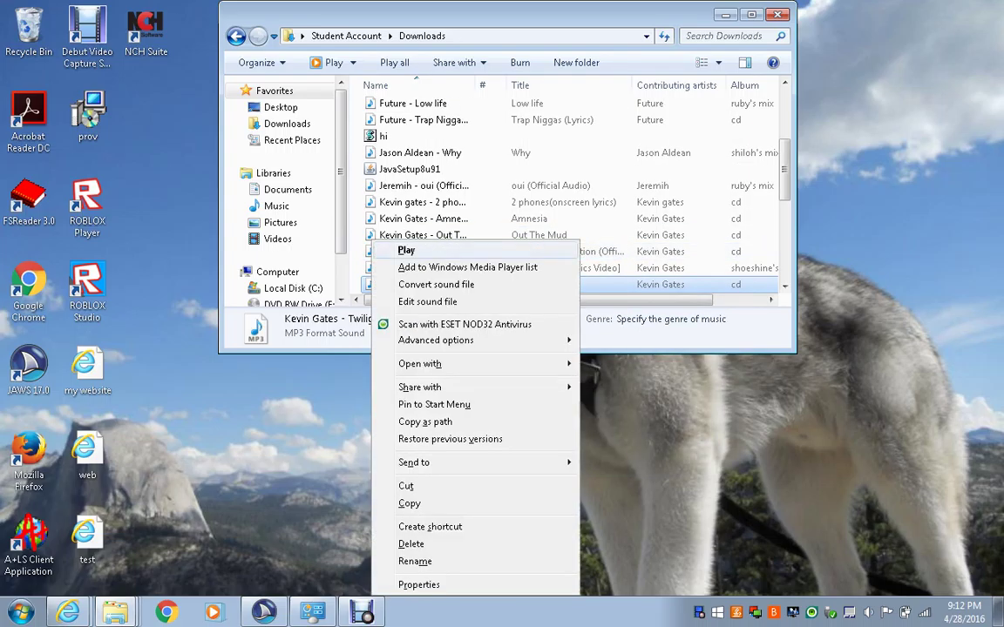
key("n")
key("Down")
key("Down")
key("Down")
key("Down")
key("Return")
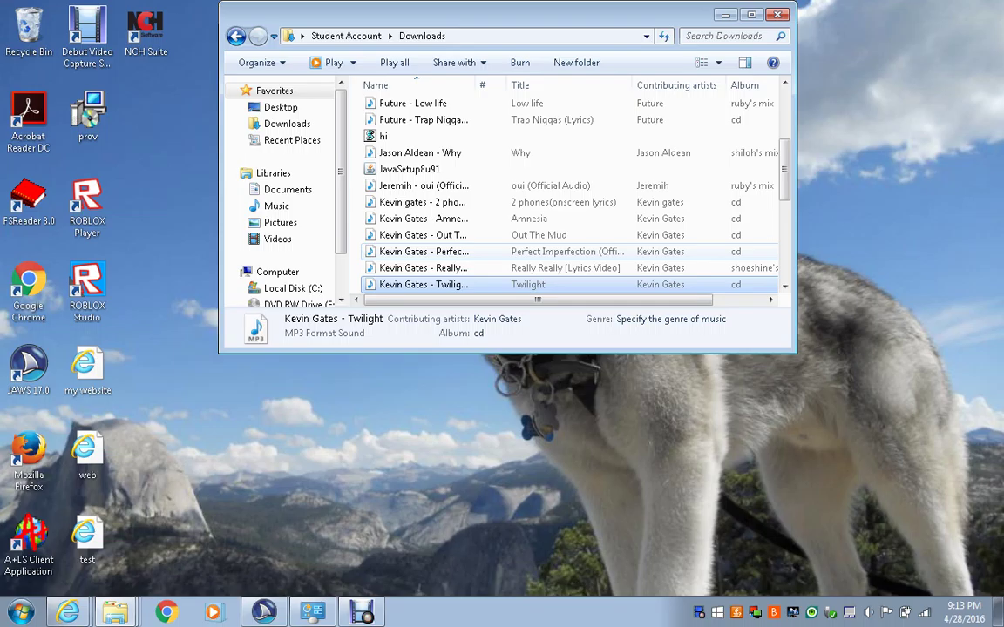
- Send the Madeintyo - Booln (Onscreen Lyrics) song to DVD RW Drive (E:)
key("Down")
key("Down")
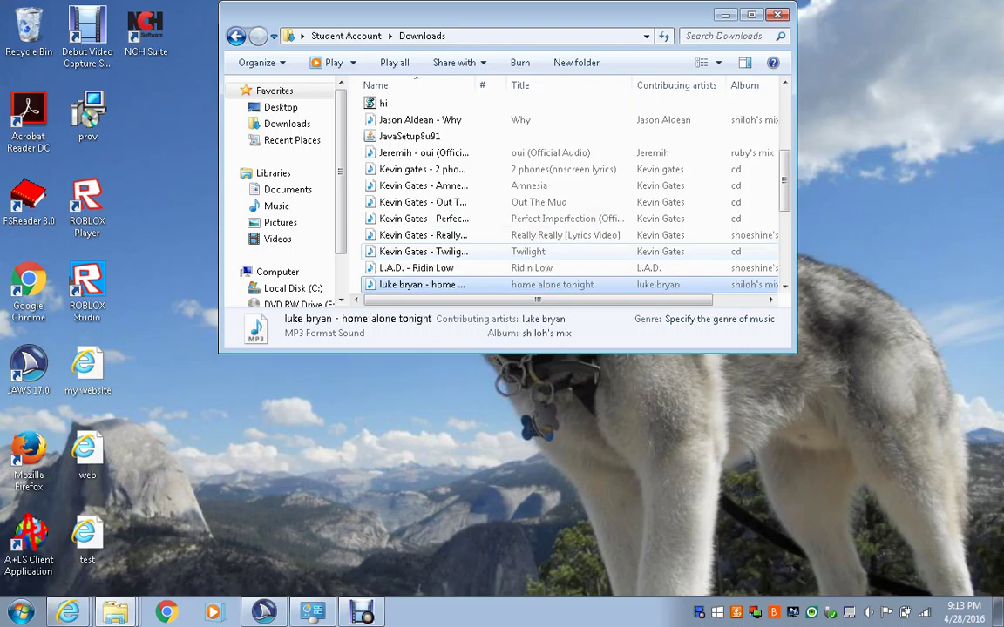
key("Down")
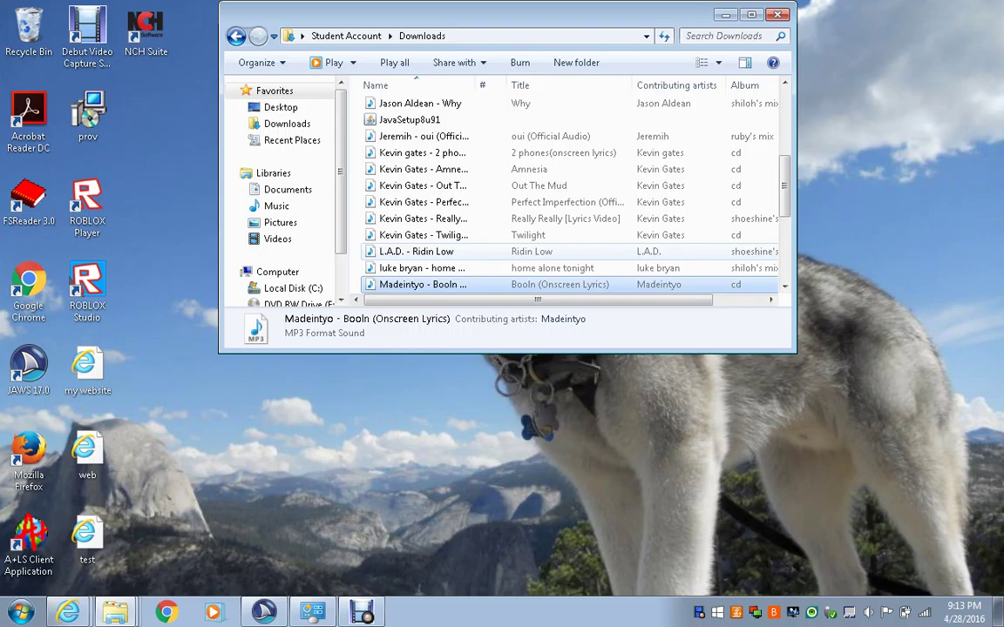
key("shift+F10")
key("n")
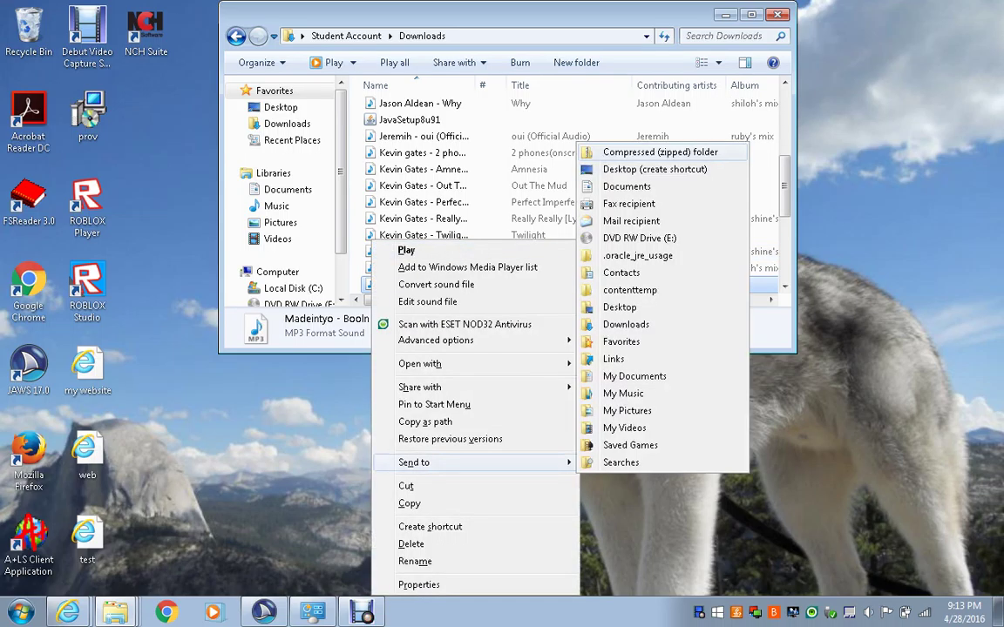
key("Down")
key("Down")
key("Down")
key("Down")
key("Down")
key("Return")
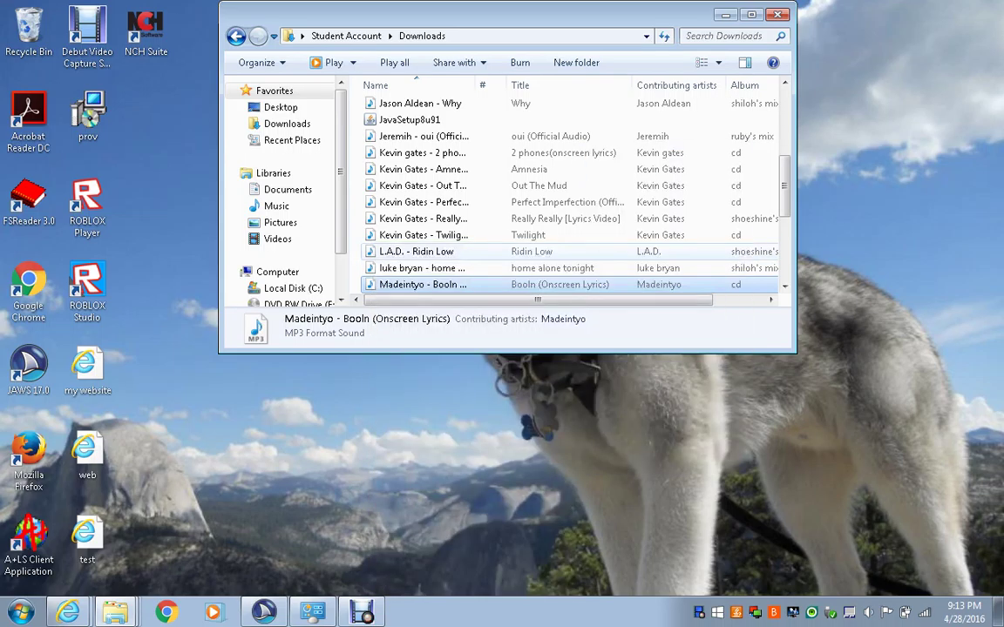
- Send the Madeintyo - Uber Everywhere (Lyrics) song to DVD RW Drive (E:)
key("Down")
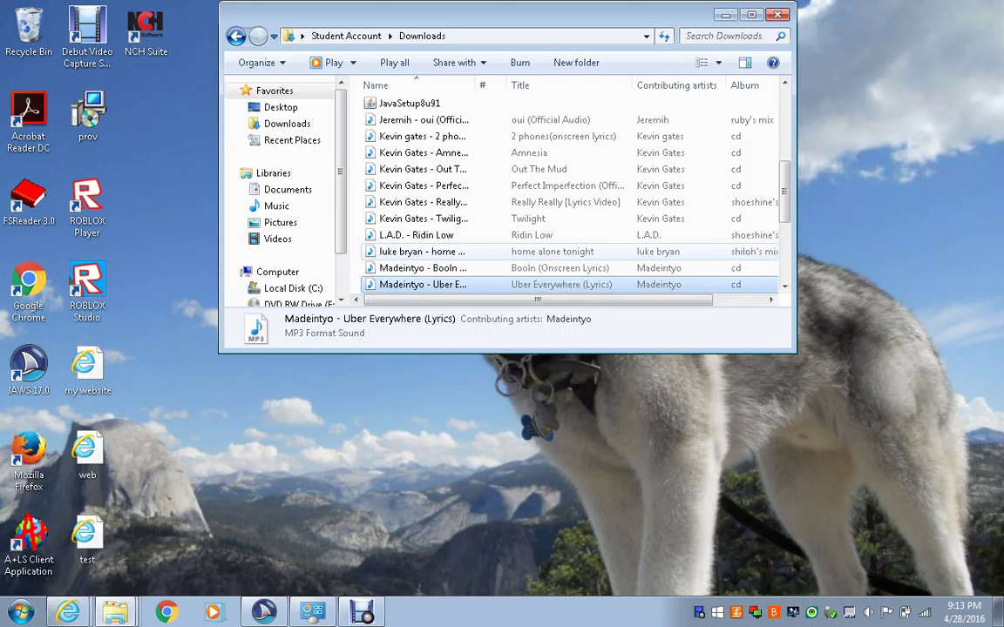
key("shift+F10")
key("n")
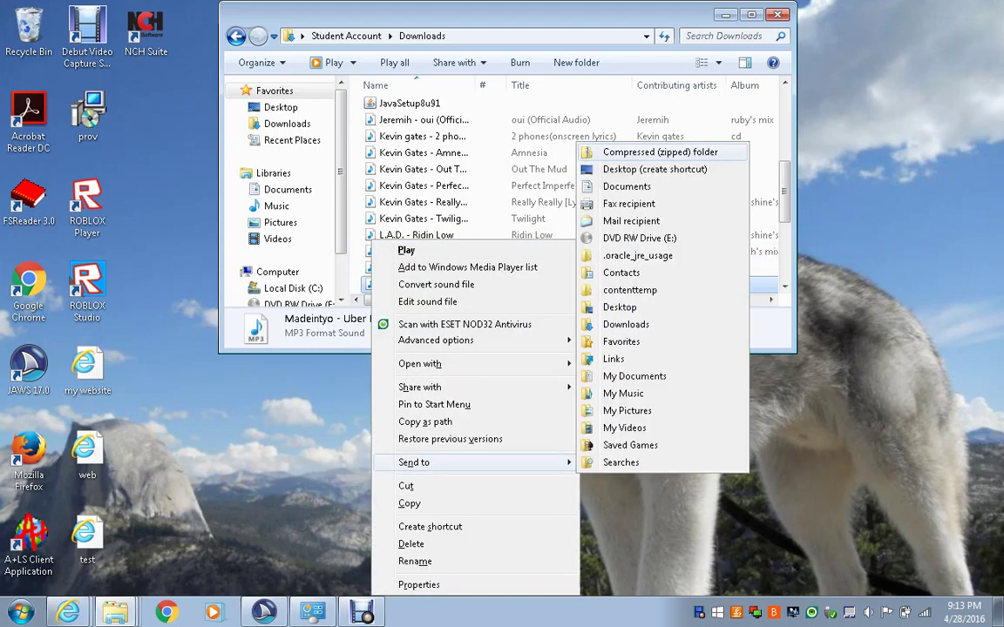
key("Down")
key("Down")
key("Down")
key("Down")
key("Down")
key("Return")
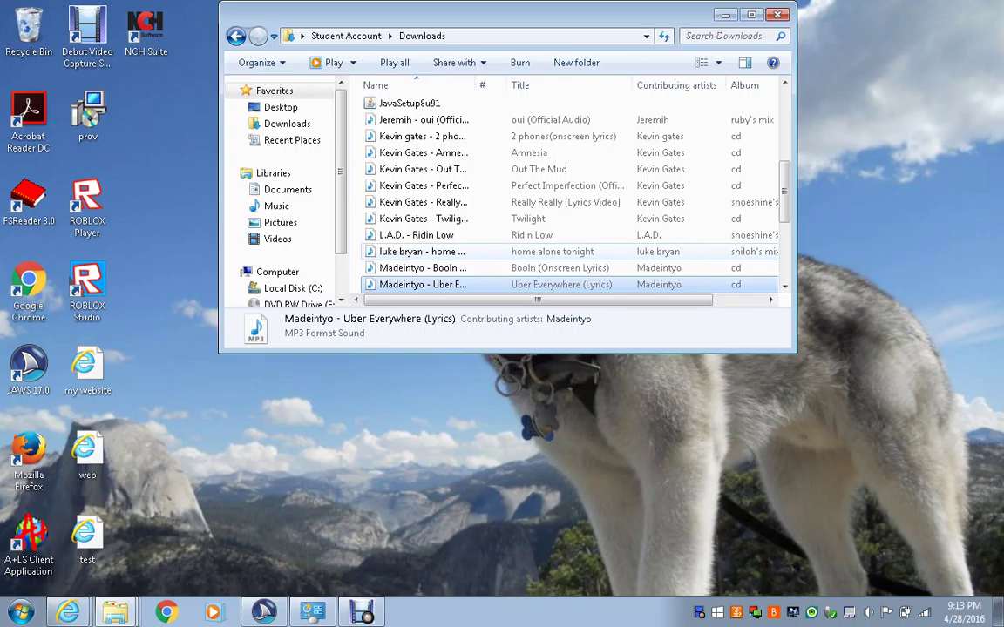
- Try to send the Tyga - 40 Mill (Lyrics + Download) song to DVD RW Drive (E:)
key("Down")
key("Down")
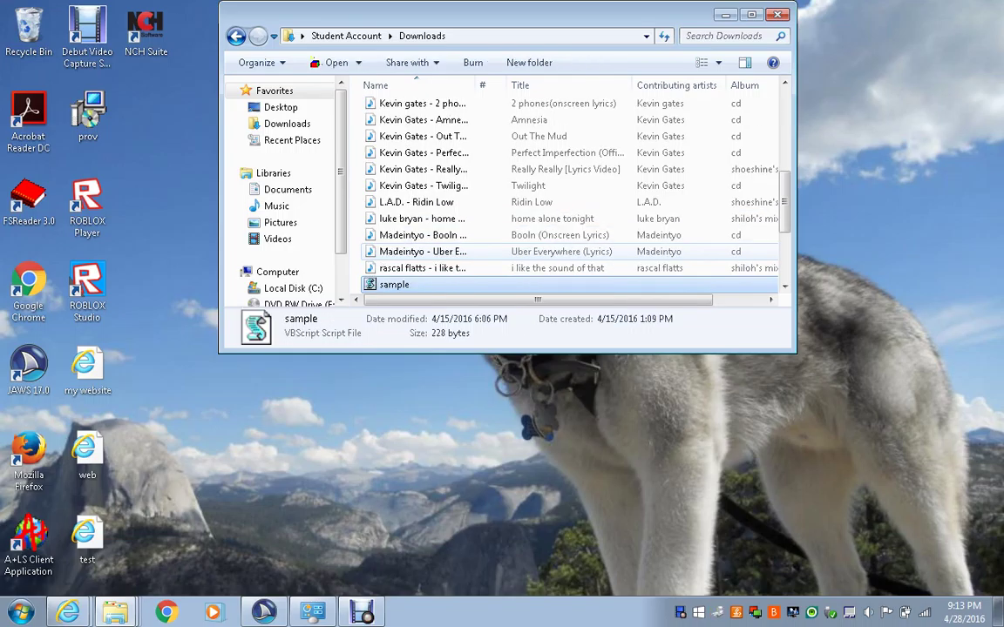
key("Down")
key("Down")
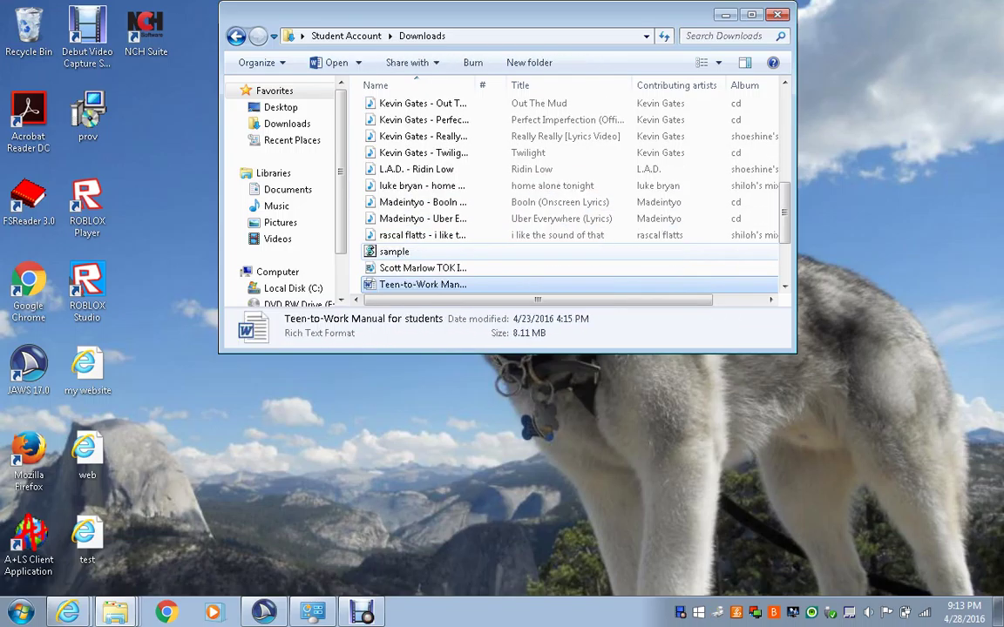
key("Down")
key("Down")
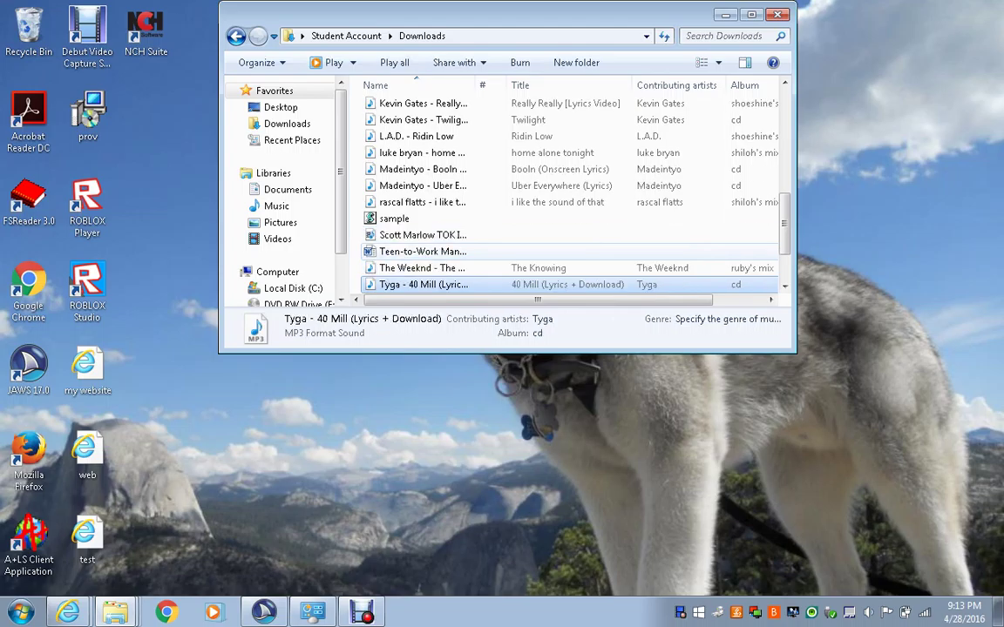
key("shift+F10")
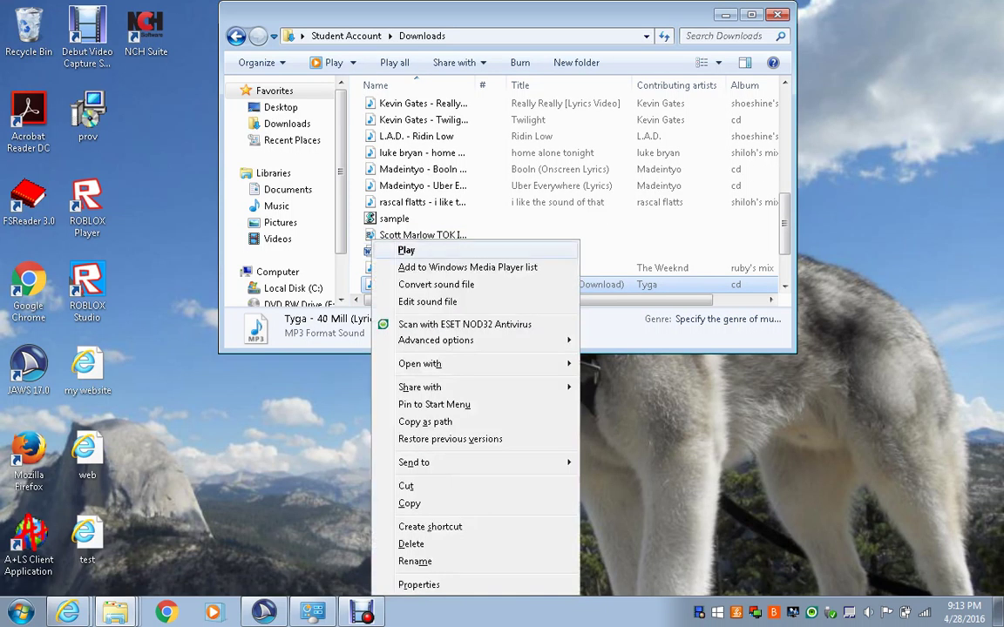
key("n")
key("Down")
key("Down")
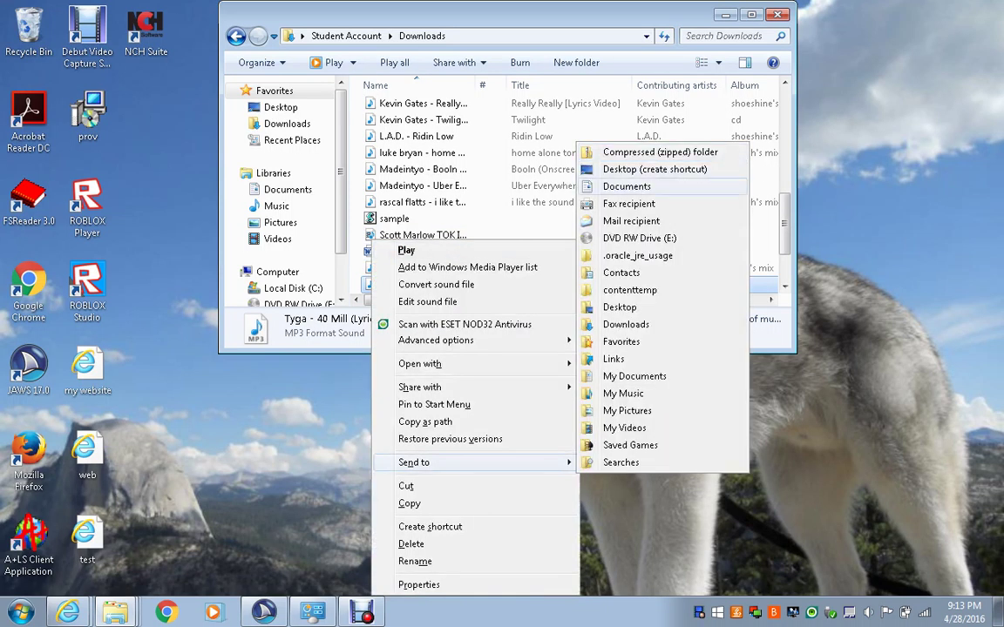
key("Down")
key("Down")
key("Down")
key("Escape")
key("Escape")
- Try to send the Tyga - Bang Out Feat. Eazy-E song to DVD RW Drive (E:)
key("Down")
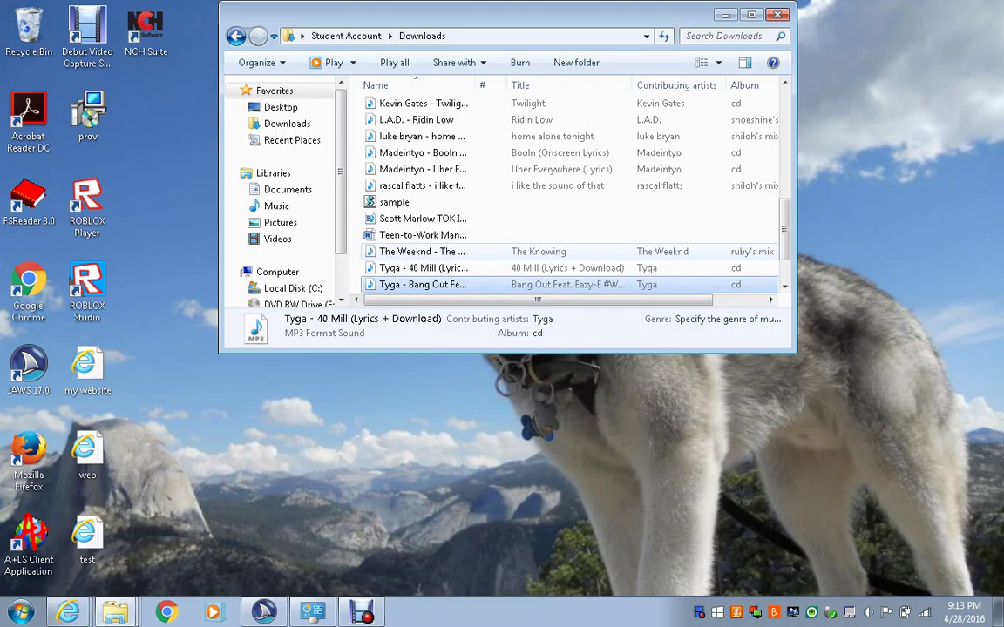
key("shift+F10")
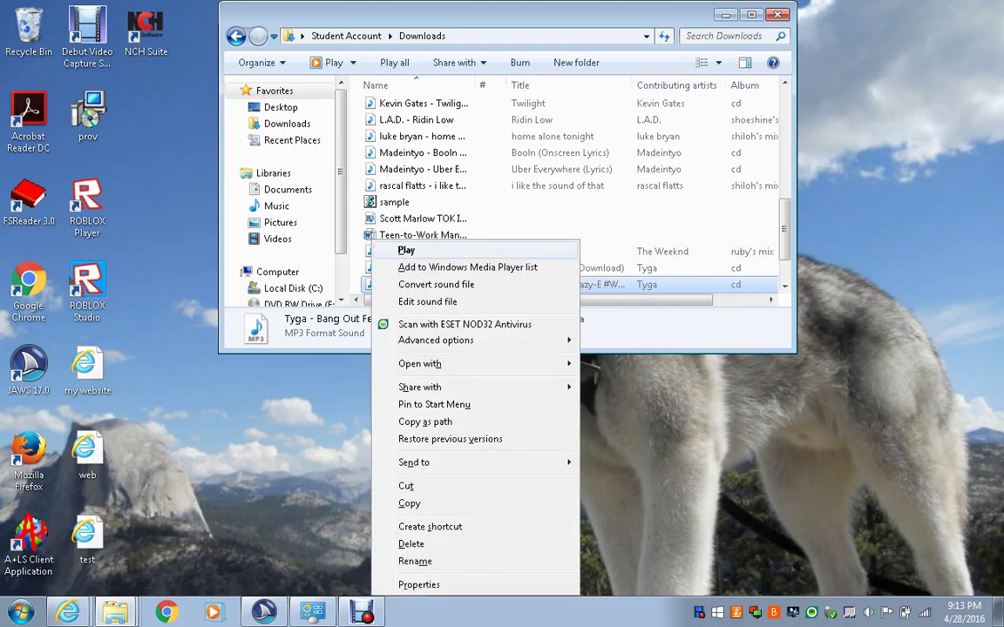
key("n")
key("Down")
key("Down")
key("Down")
key("Down")
key("Down")
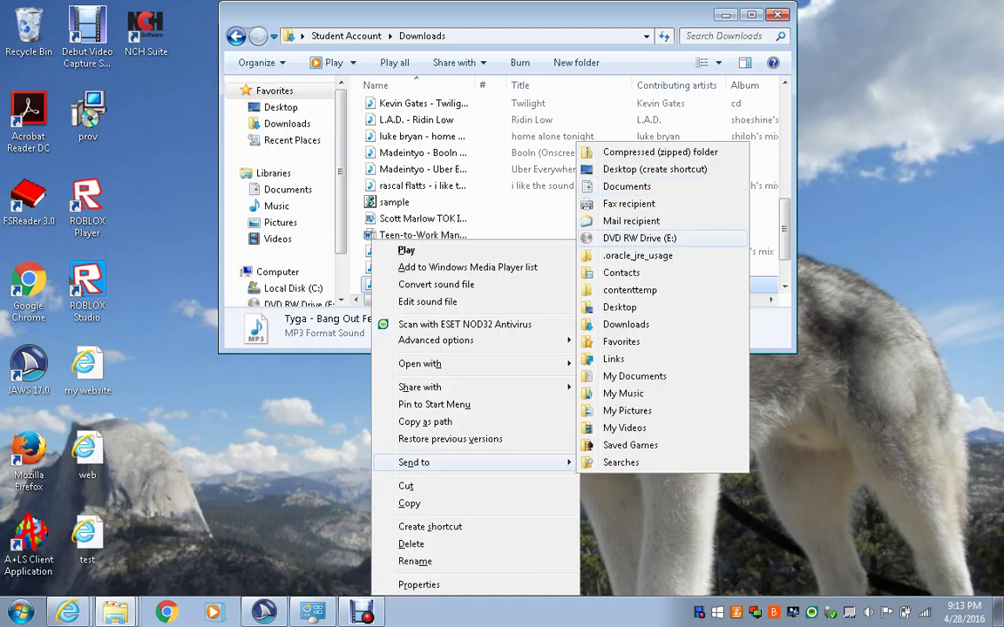
key("Escape")
key("Escape")
- Send the Tyga - Ice Cream Man (Lyrics) song to DVD RW Drive (E:)
key("Down")
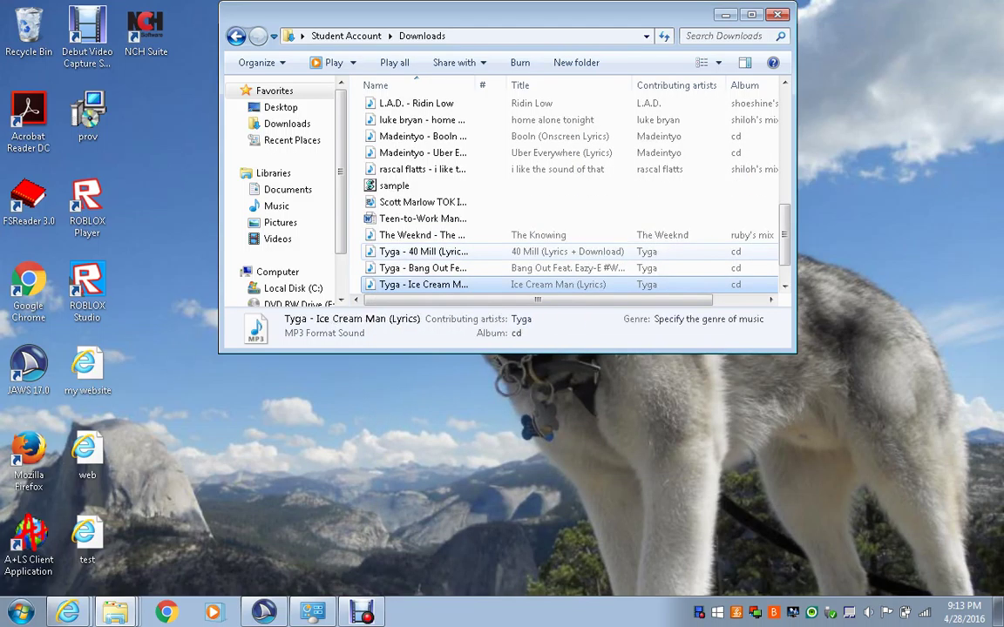
key("shift+F10")
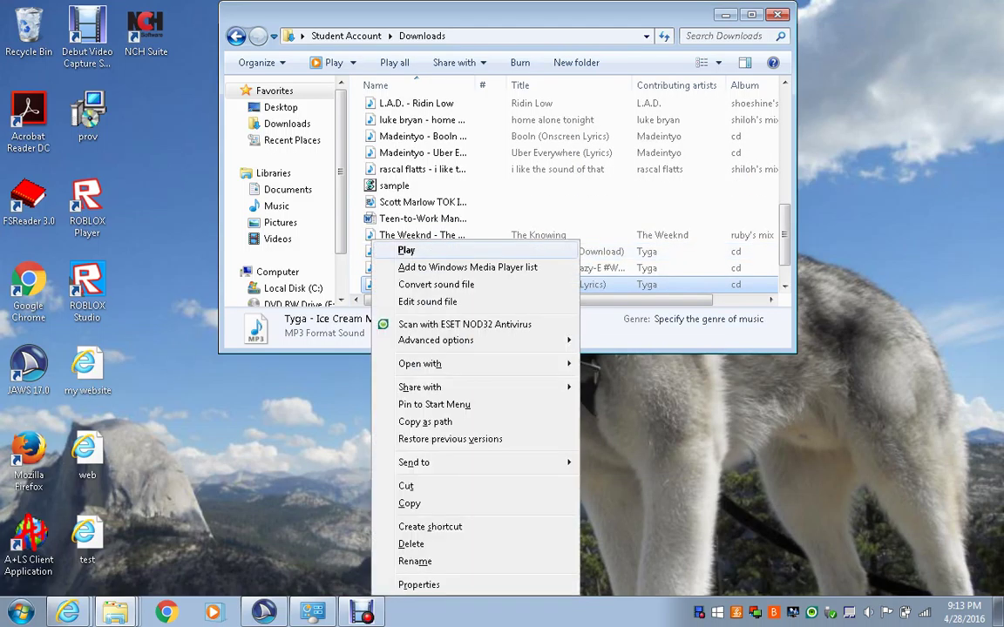
key("n")
key("Down")
key("Down")
key("Down")
key("Down")
key("Down")
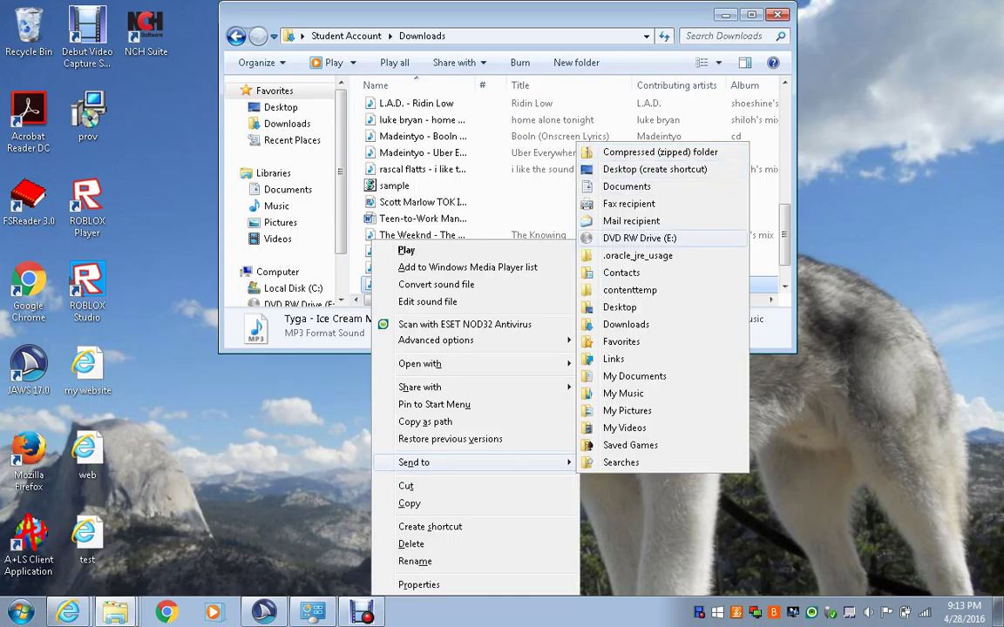
key("Return")
- Try to send the Tyga - Master Suite song to DVD RW Drive (E:)
key("Down")
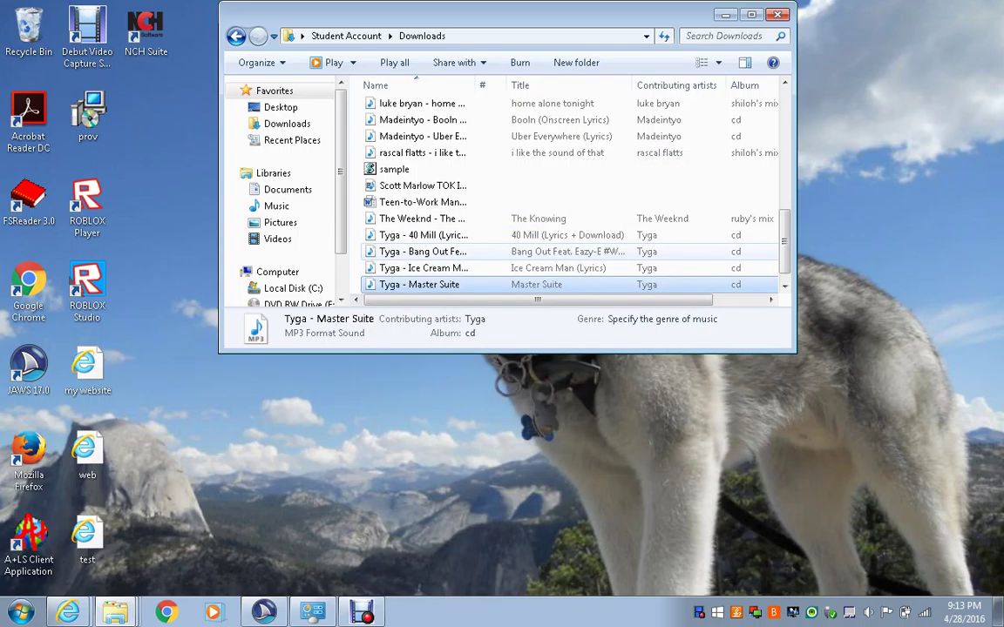
key("Up")
key("Down")
key("shift+F10")
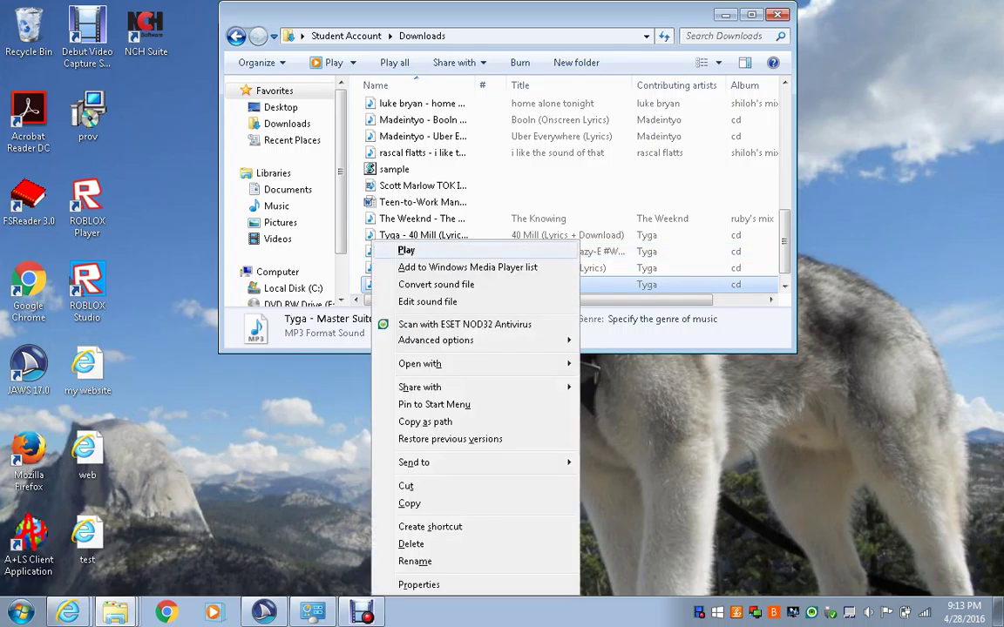
key("n")
key("Down")
key("Down")
key("Down")
key("Down")
key("Down")
key("Escape")
key("Escape")
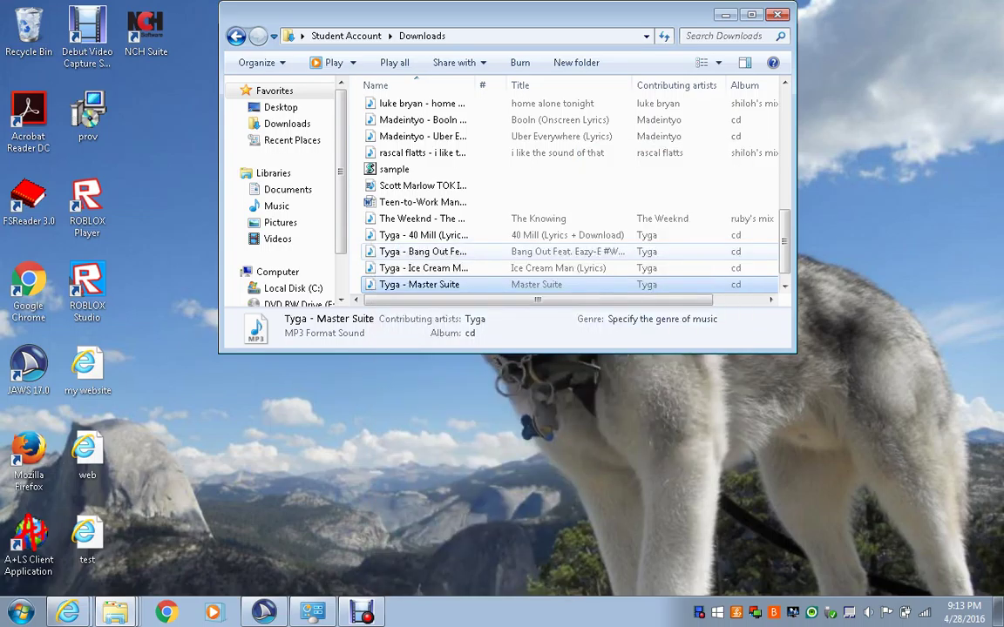
- Try to send the Tyga - Servin Dat Raww (LYRICS) song to DVD RW Drive (E:)
key("Down")
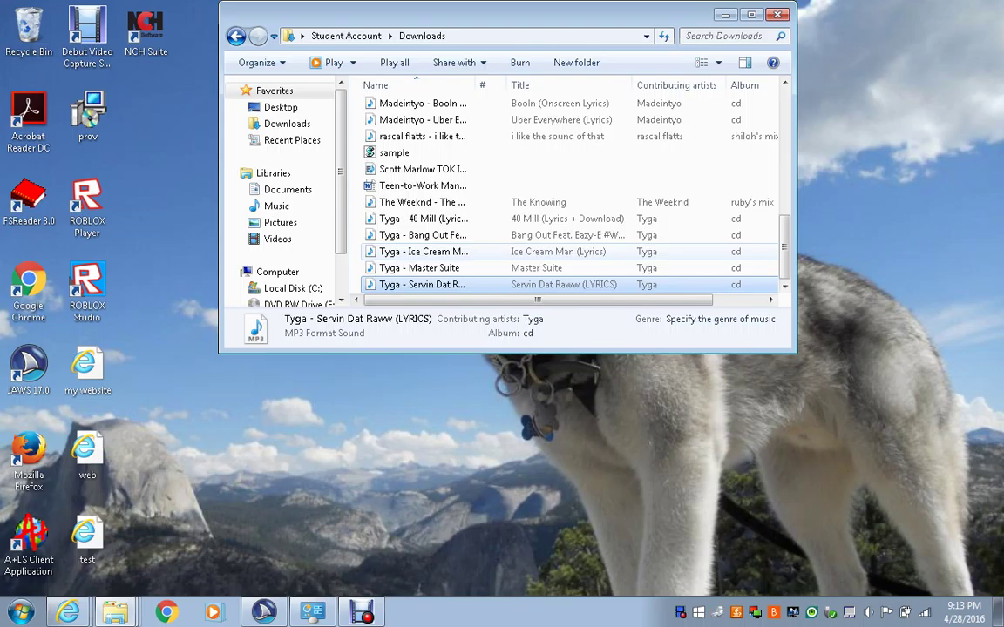
key("shift+F10")
key("n")
key("Down")
key("Down")
key("Down")
key("Down")
key("Down")
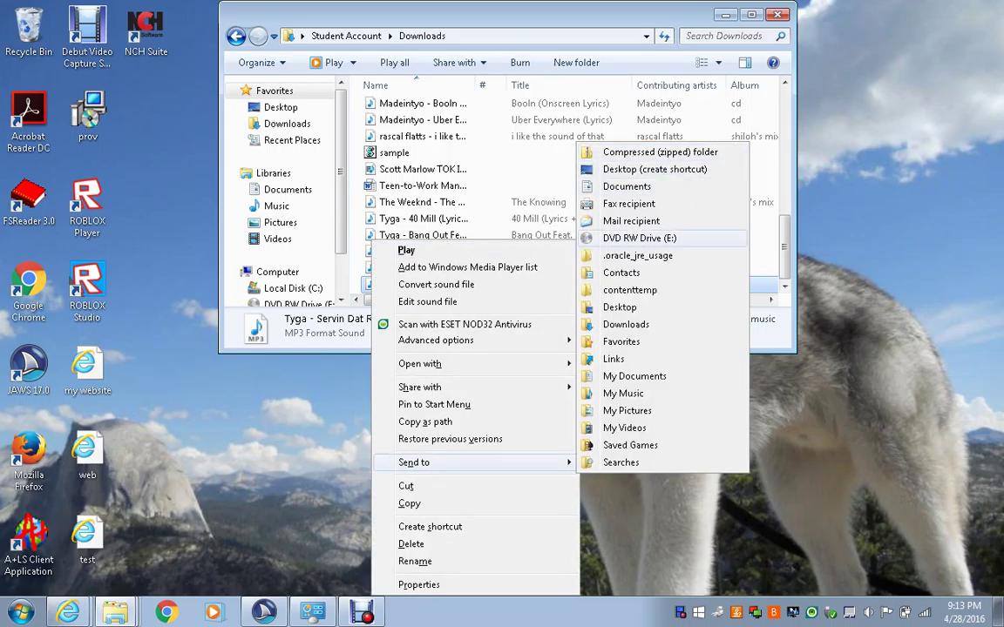
key("Escape")
key("Escape")
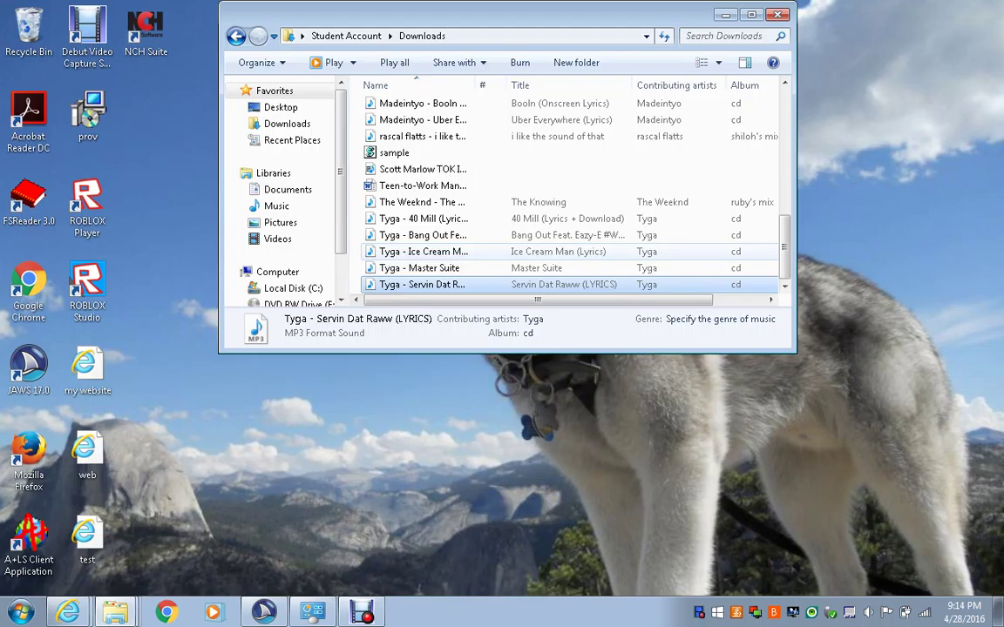
- Leave the Downloads folder and open the Computer view in a new Windows Explorer window
key("alt+Tab")
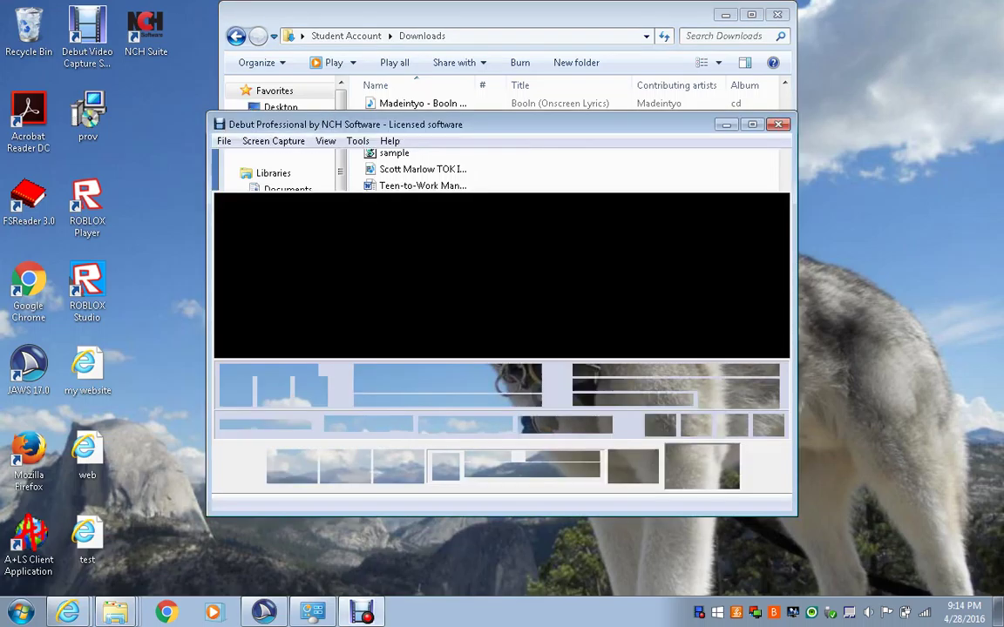
key("super")
key("Right")
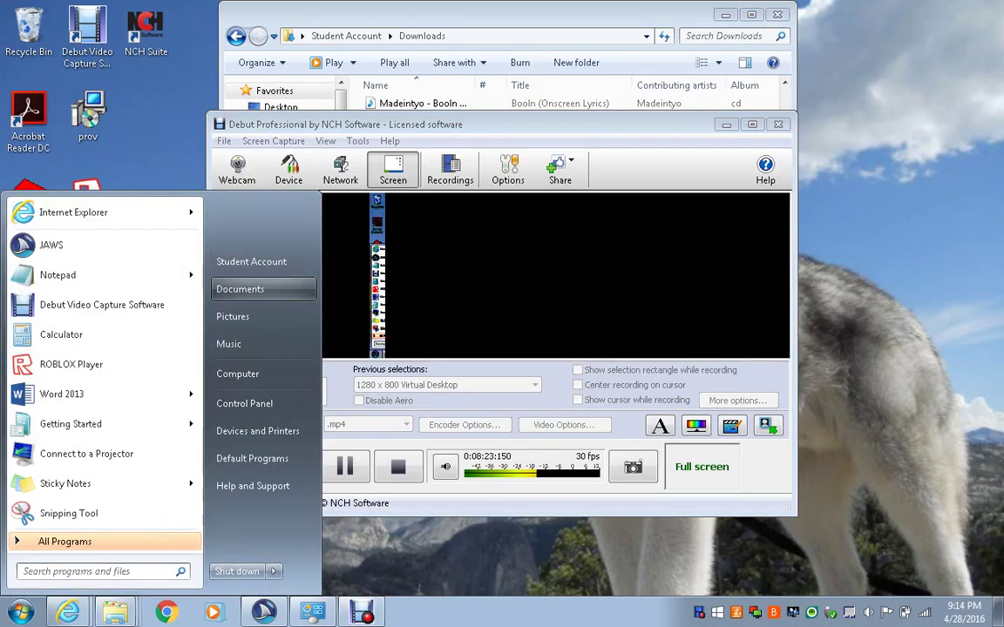
key("Down")
key("Down")
key("Down")
key("Down")
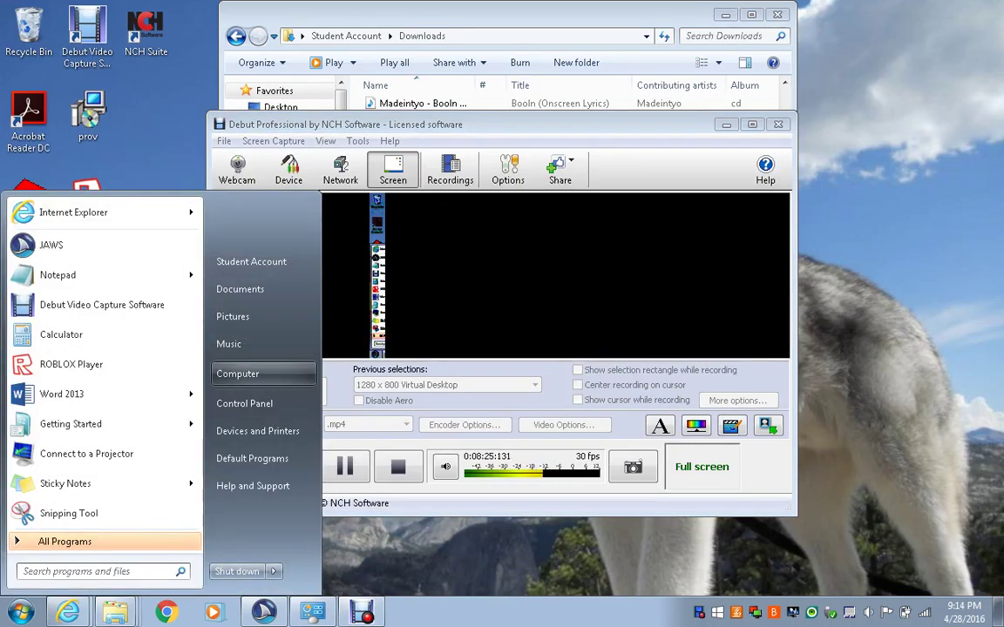
key("Return")
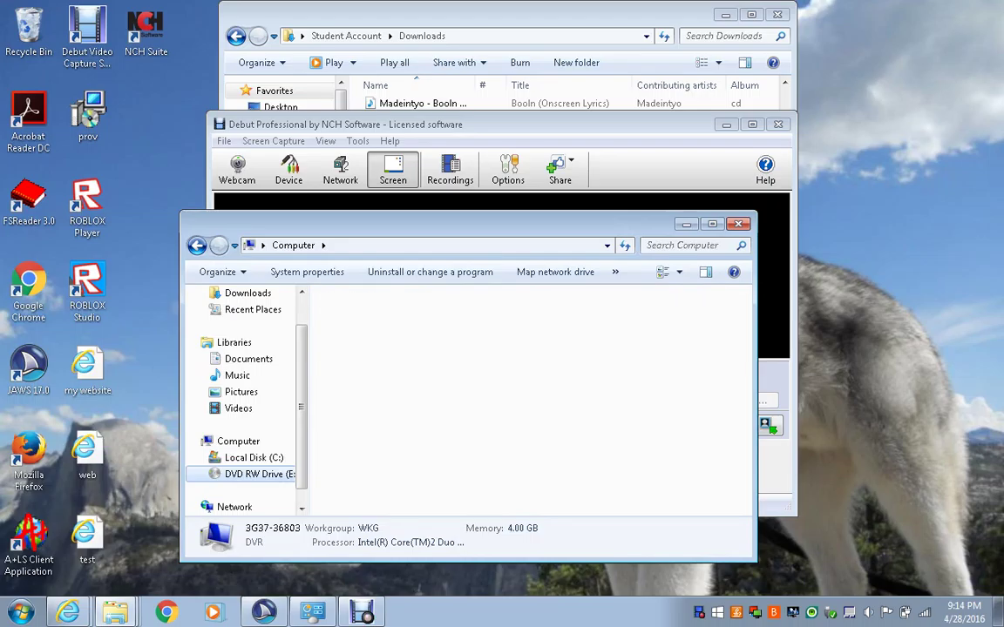
- Open DVD RW Drive (E:) to show the files waiting to be written to the disc
key("Return")
key("Down")
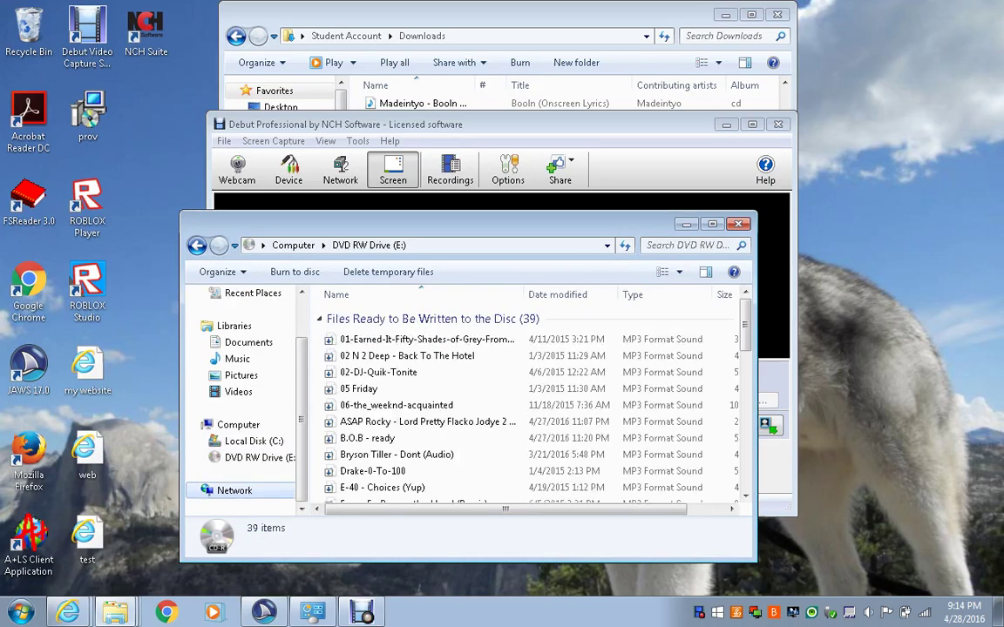
key("Up")
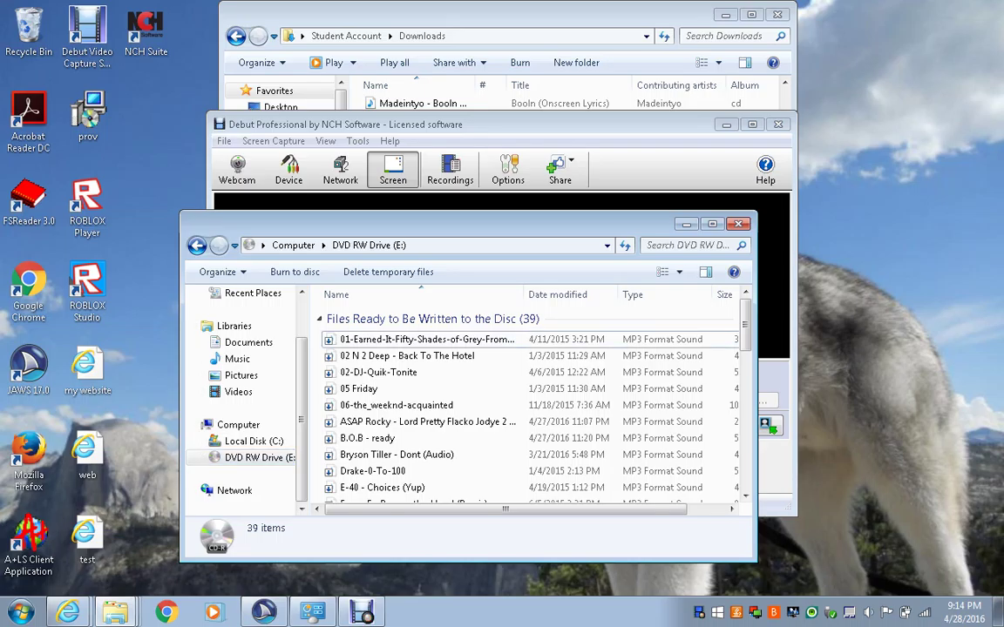
- Delete the first 01-Earned-It-Fifty-Shades-of-Grey song from the files ready to be written to the disc
left_click(407, 356)
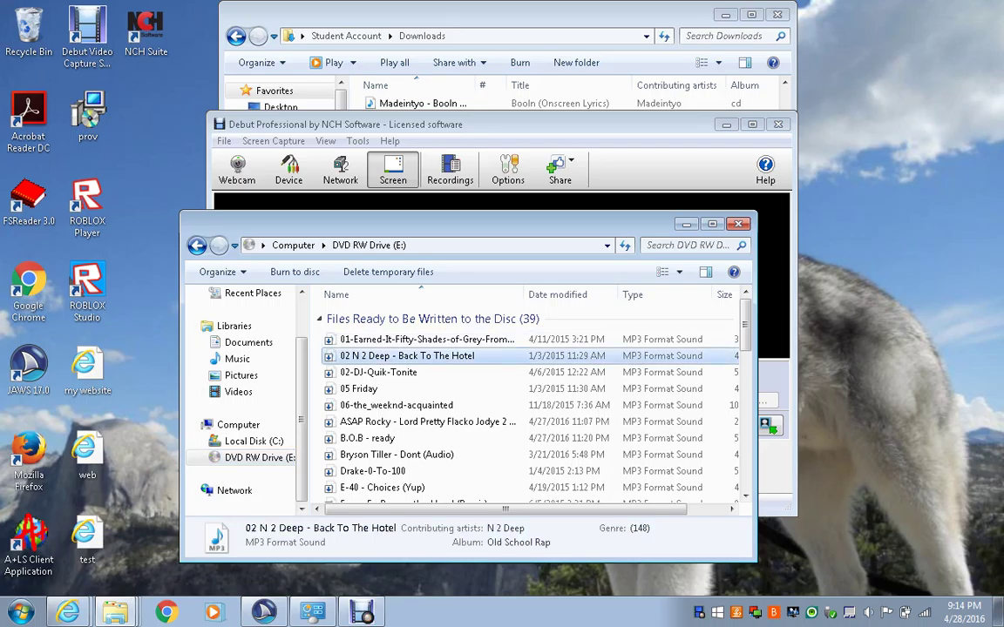
key("Home")
key("ctrl+a")
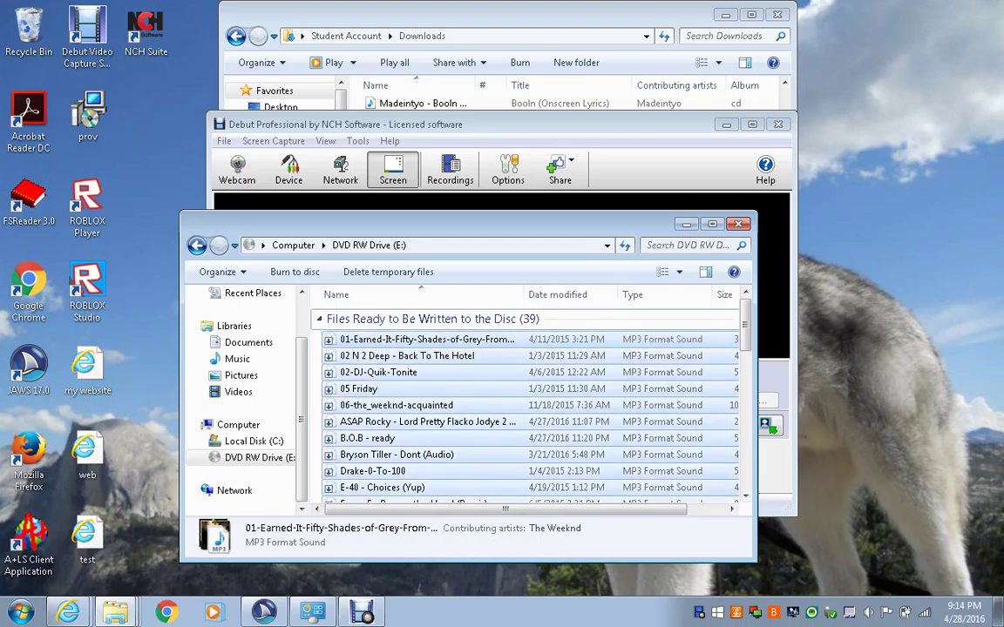
key("Home")
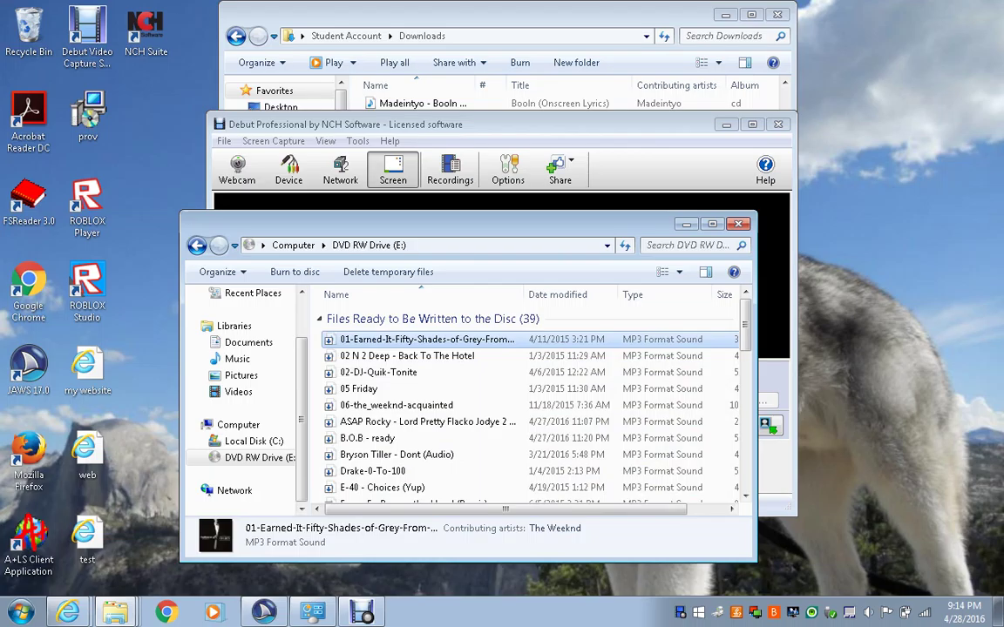
key("Delete")
key("Return")
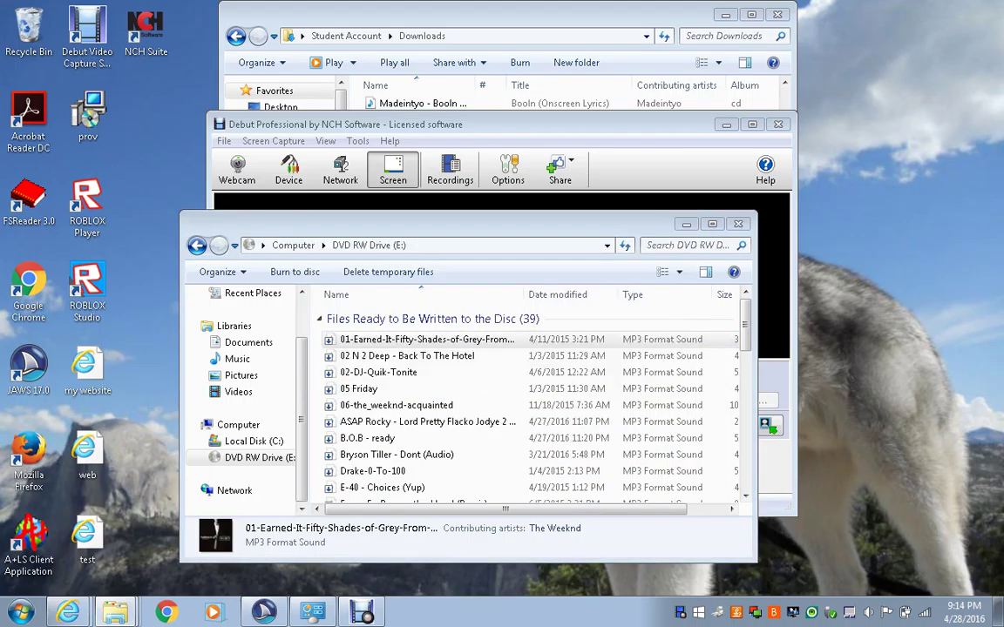
- Remove 02 N 2 Deep - Back To The Hotel from the disc's waiting files
key("Down")
key("Up")
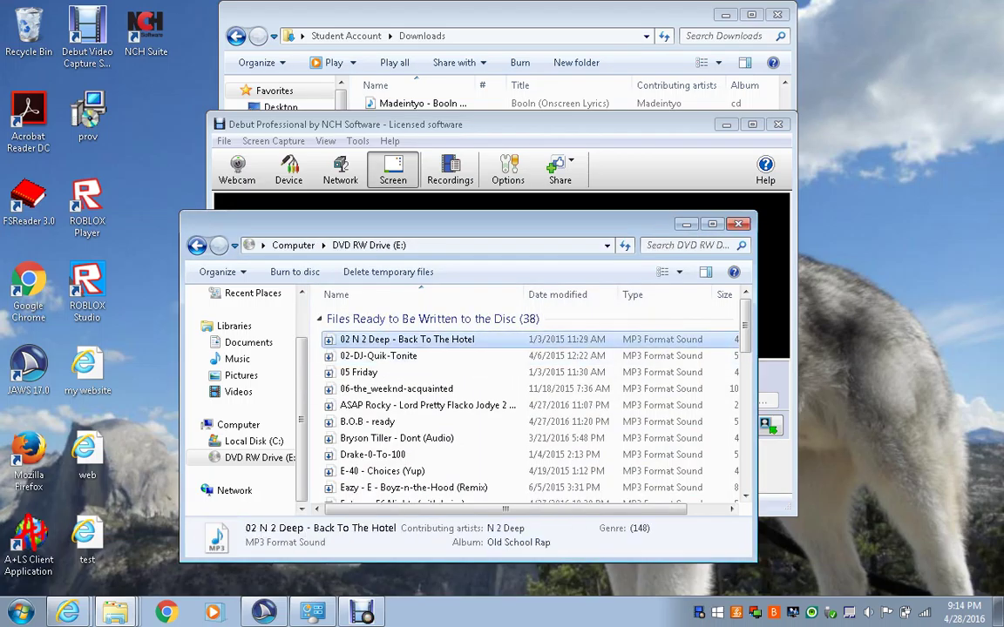
key("ctrl+a")
key("Up")
key("Delete")
key("Return")
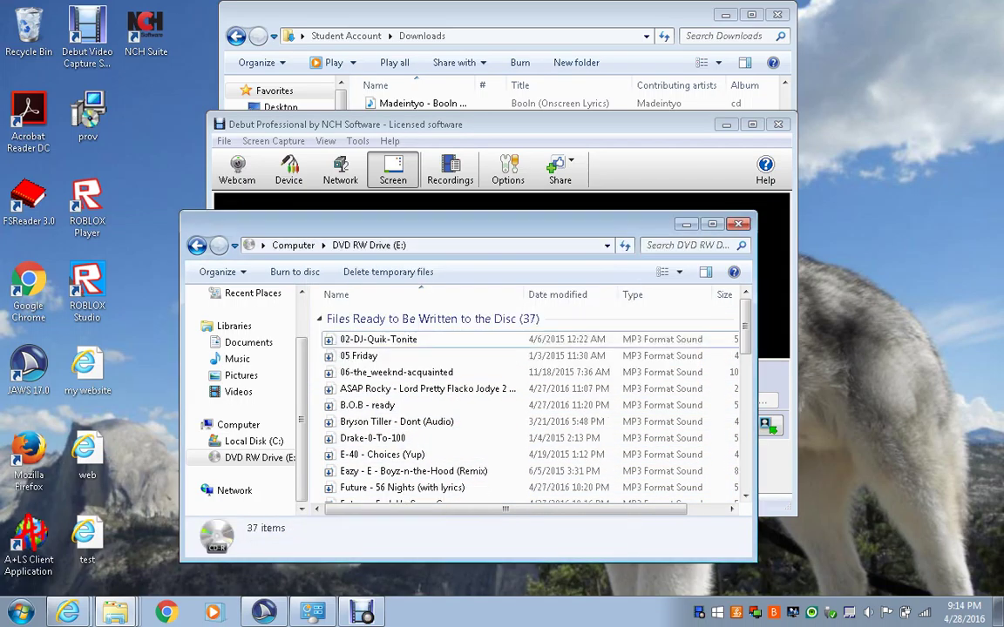
- Delete the 02-DJ-Quik-Tonite and 05 Friday songs from the disc's waiting files
key("ctrl+a")
key("Up")
key("Delete")
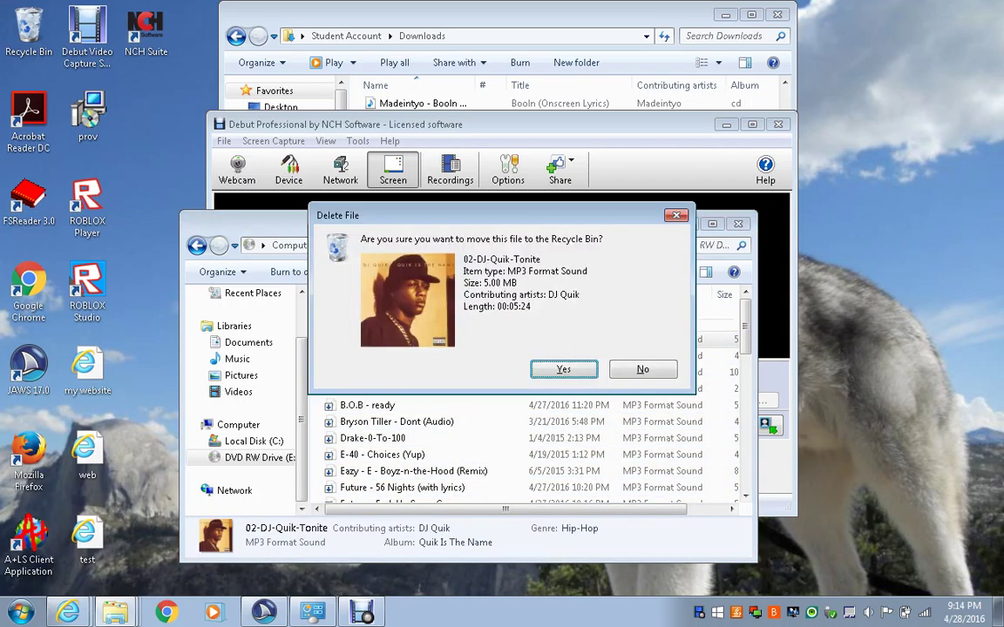
key("Return")
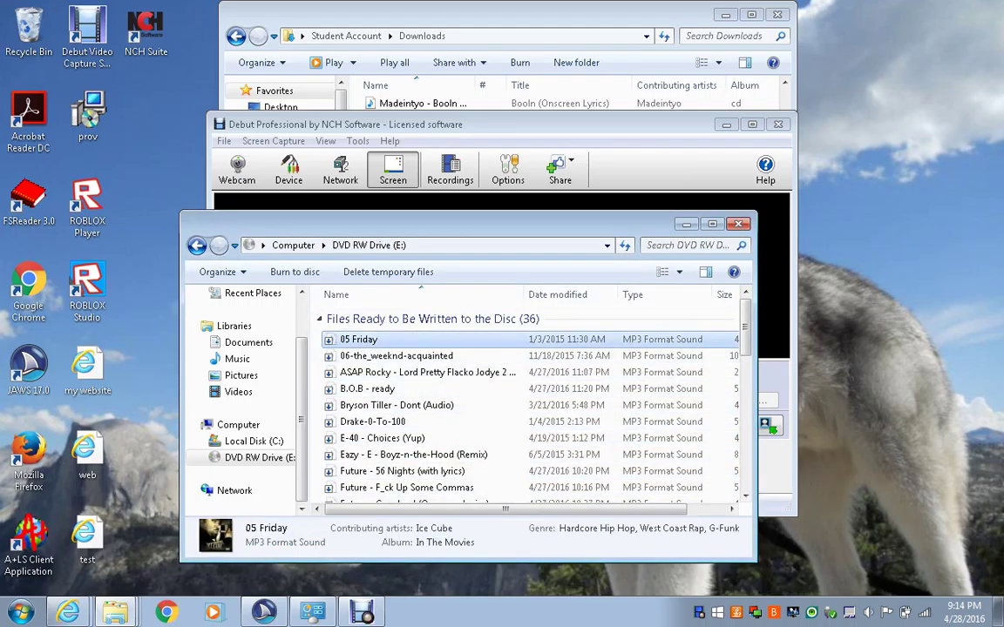
key("Delete")
key("Return")
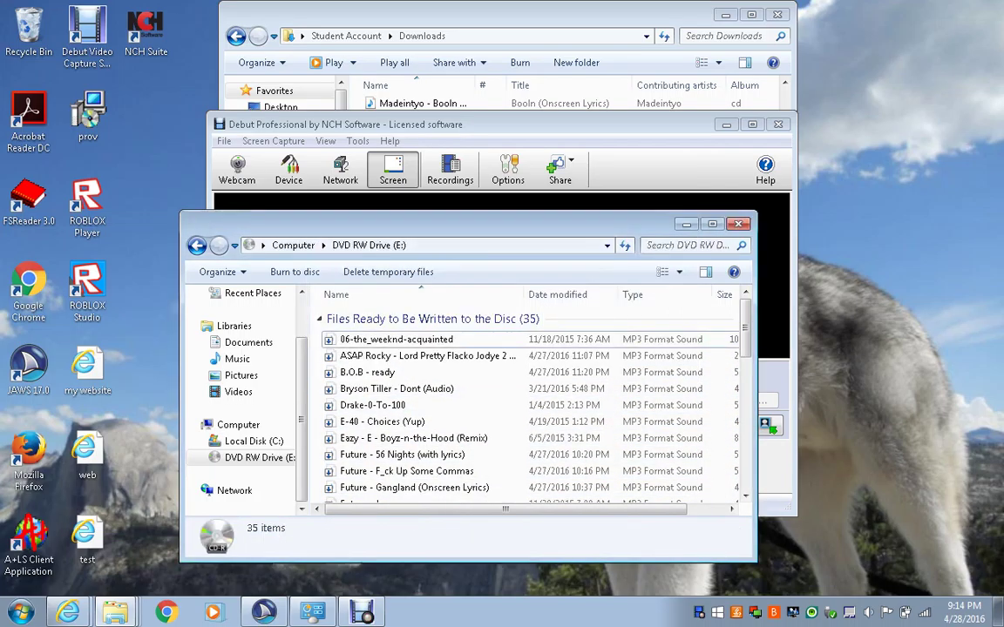
- Delete the 06-the_weeknd-acquainted song from the files ready to be written to the disc
key("ctrl+a")
key("Home")
key("Delete")
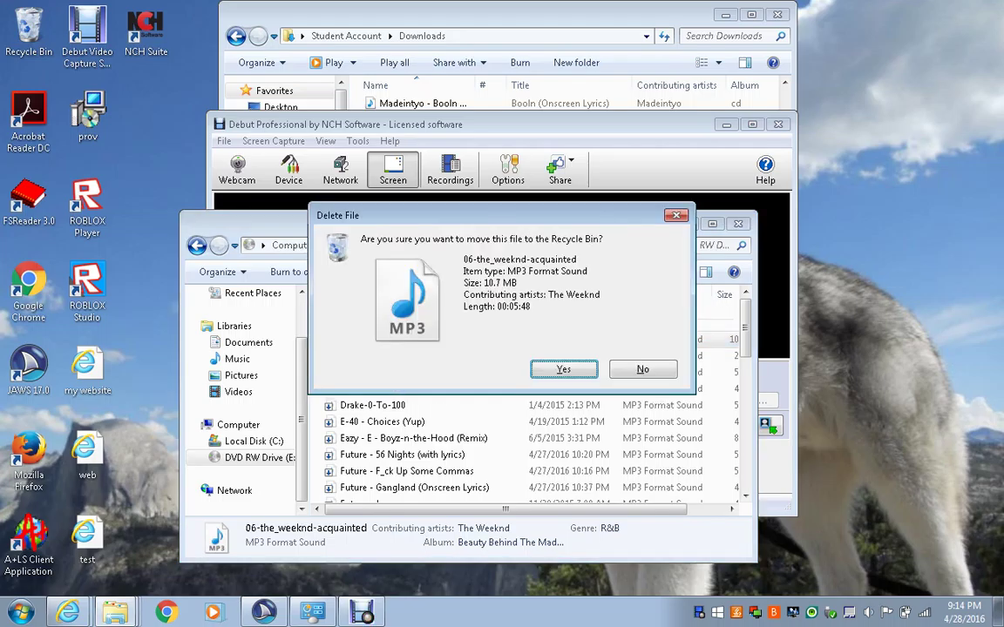
key("Return")
- Keep the ASAP Rocky and B.O.B songs and delete Bryson Tiller - Dont (Audio) from the disc's waiting files
key("ctrl+a")
key("Home")
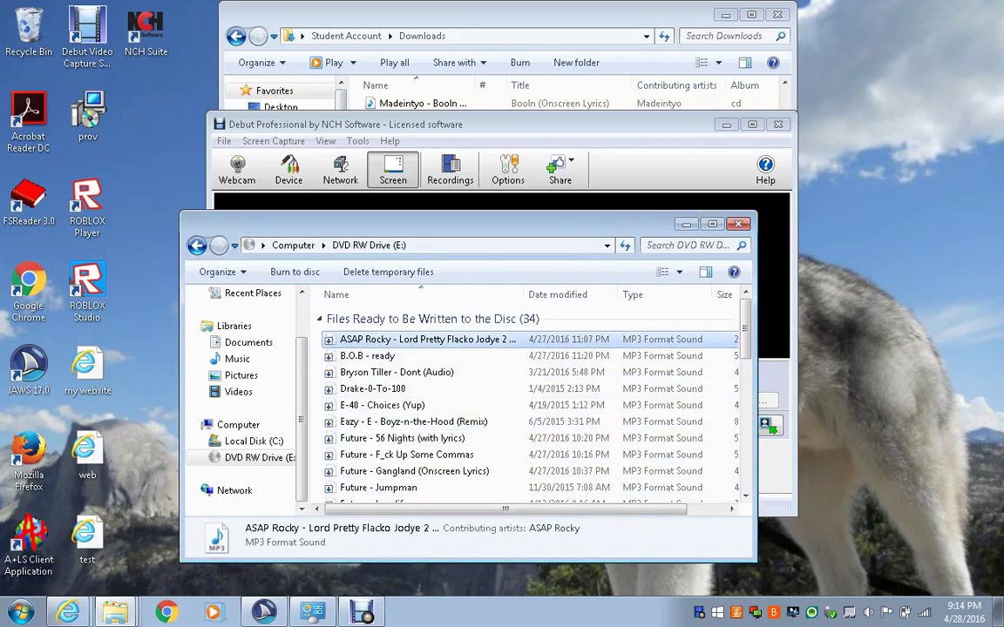
key("ctrl+a")
key("Home")
left_click(367, 355)
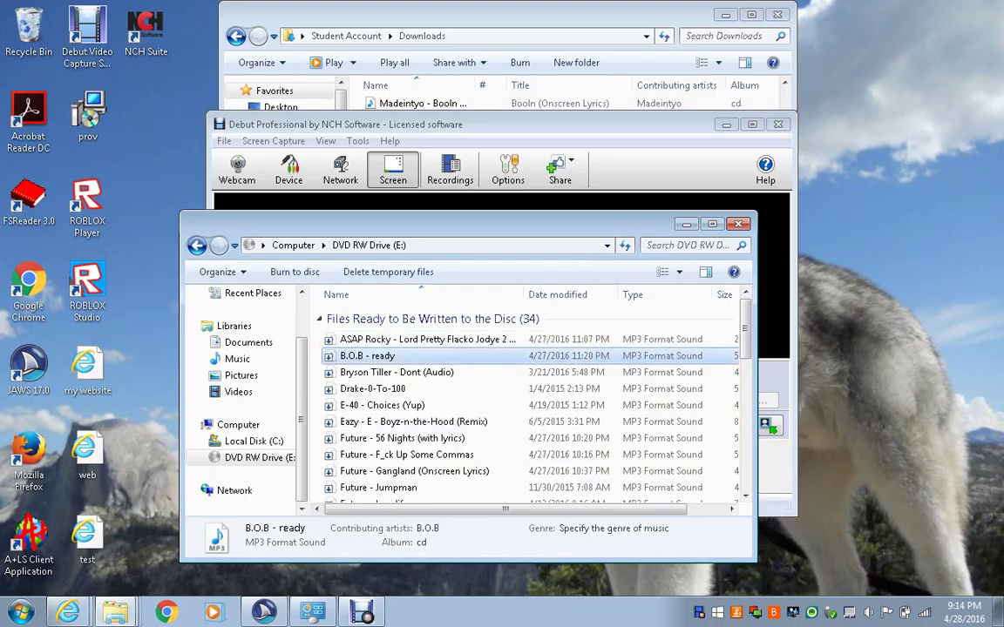
key("Up")
key("Down")
key("Down")
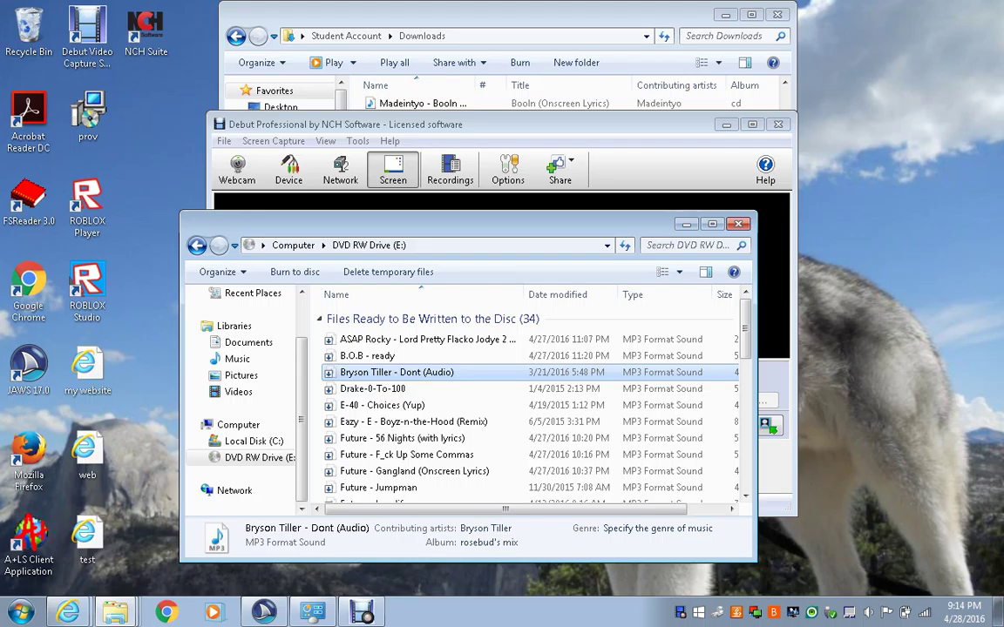
key("Delete")
key("Return")
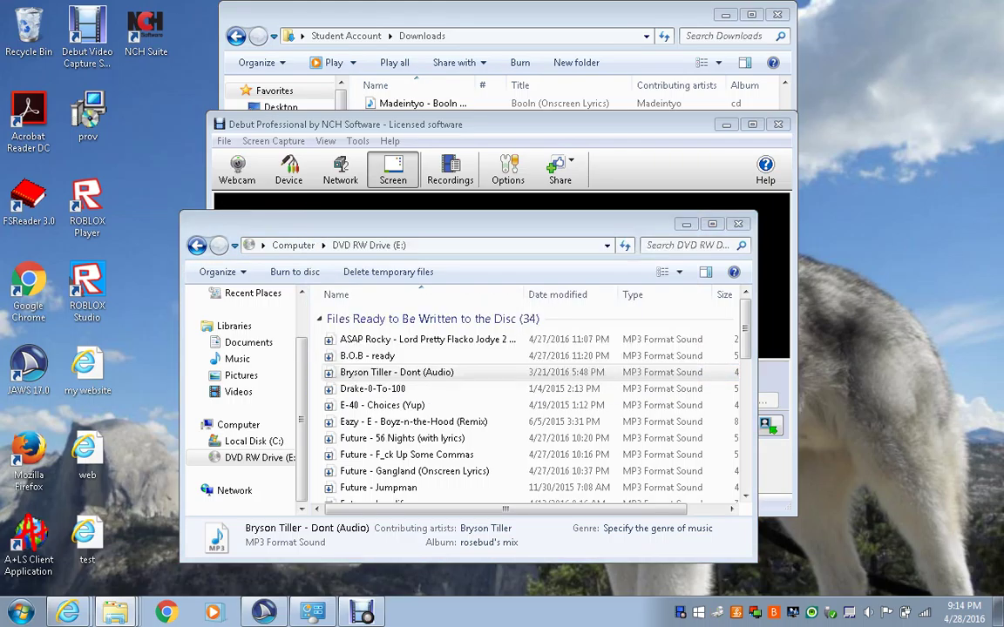
- Delete the Drake-0-To-100 song from the files ready to be written to the disc
key("Up")
key("Down")
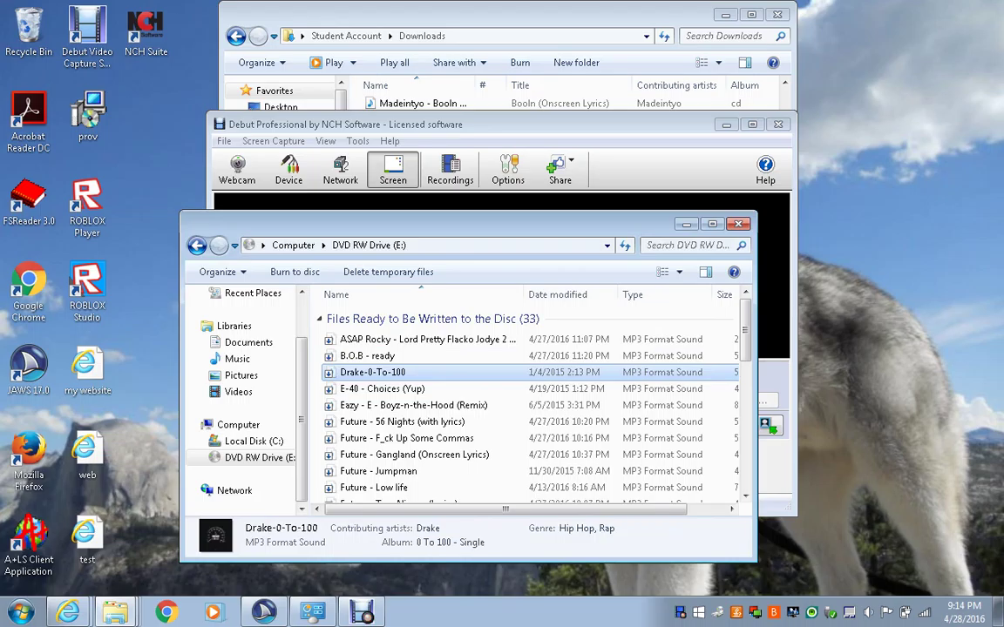
key("Delete")
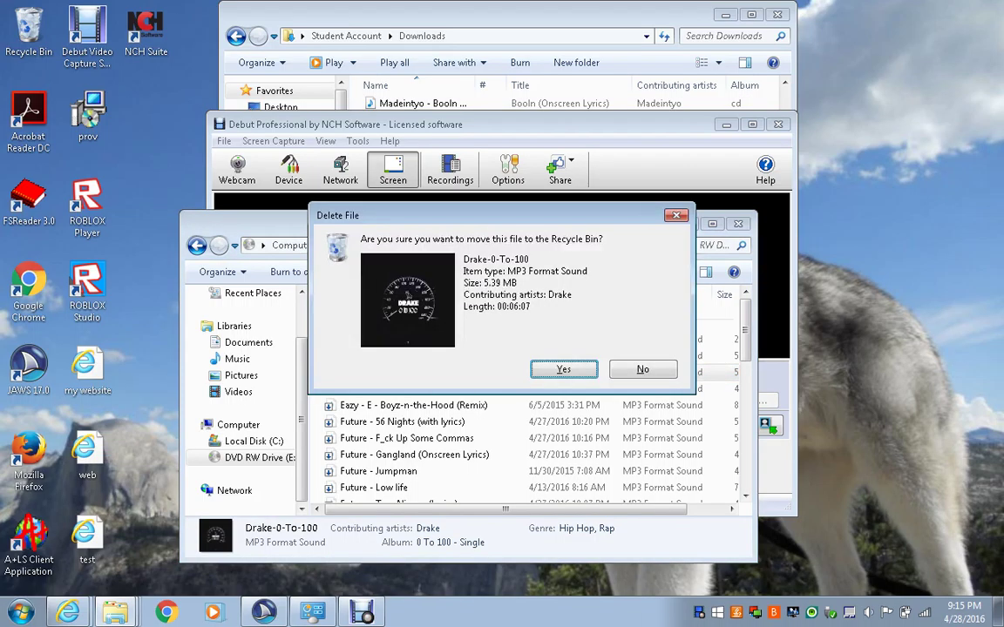
key("Return")
- Delete the E-40 - Choices (Yup) song from the files ready to be written to the disc
key("Up")
key("Down")
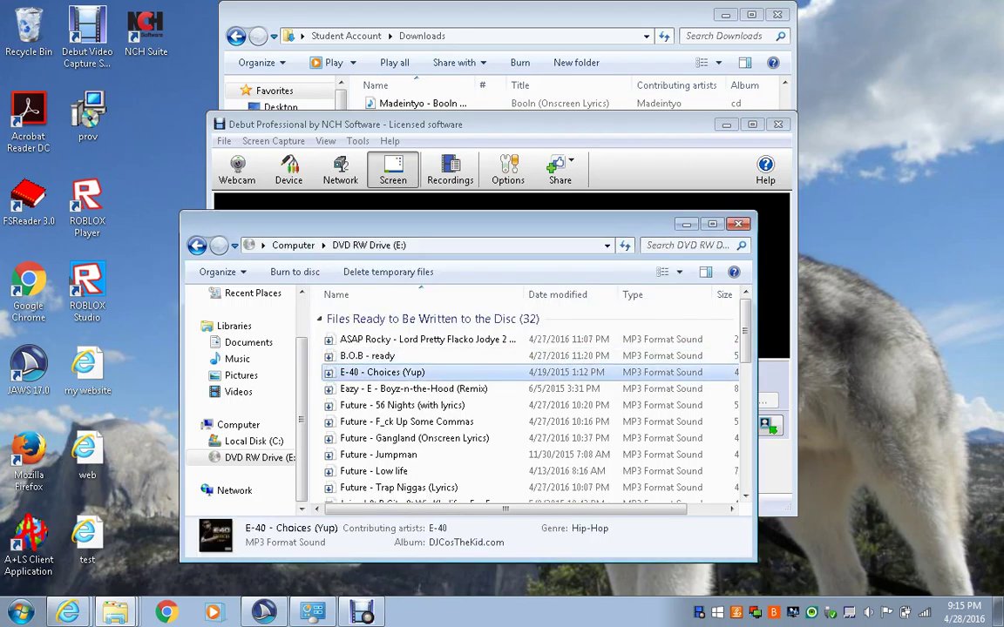
key("Up")
key("Down")
key("Delete")
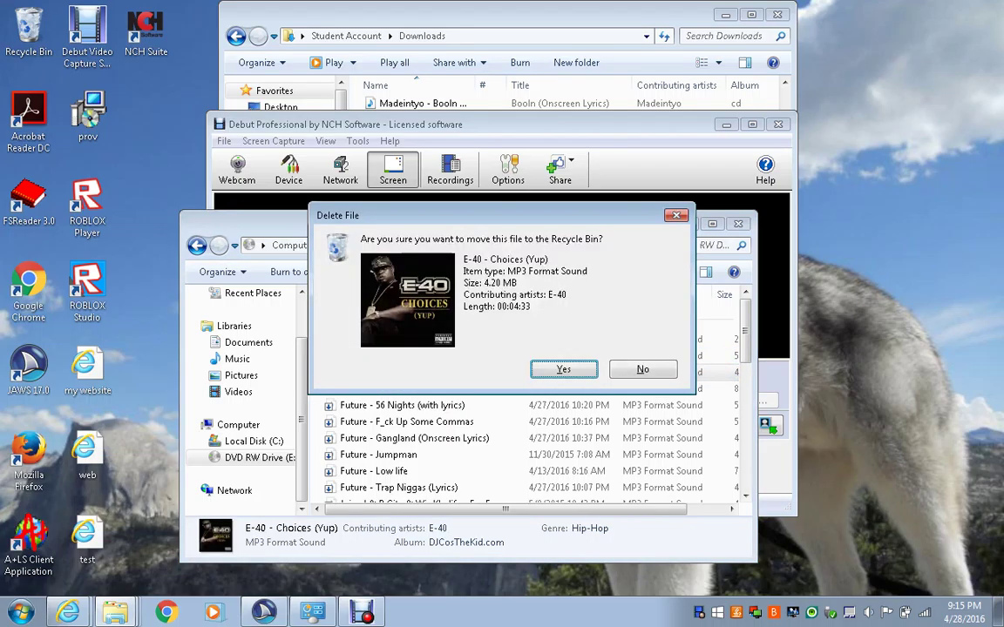
key("Return")
- Delete Eazy - E - Boyz-n-the-Hood (Remix) from the files ready to be written to the disc
key("Up")
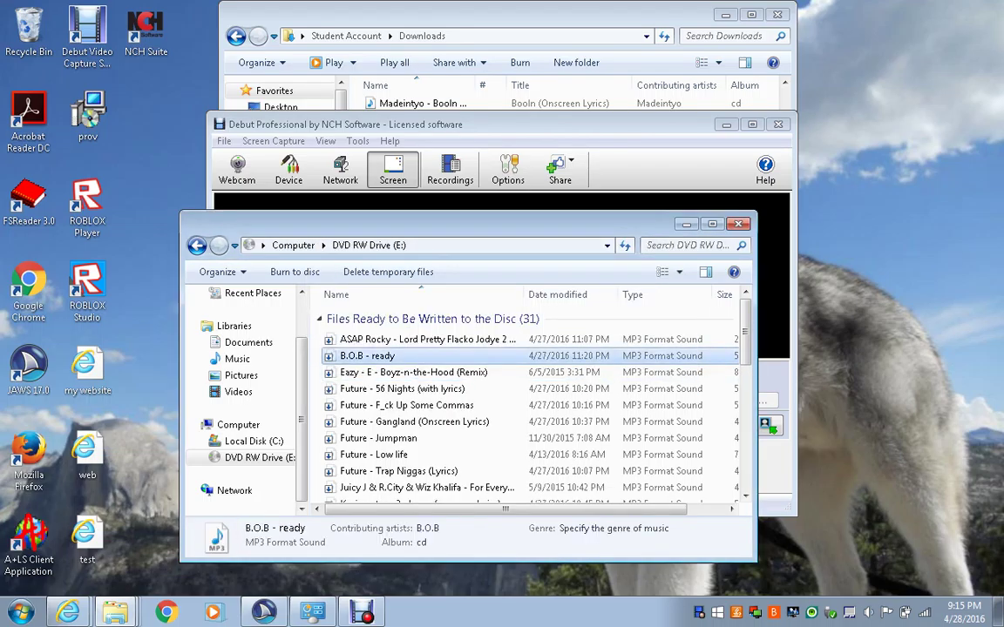
key("Down")
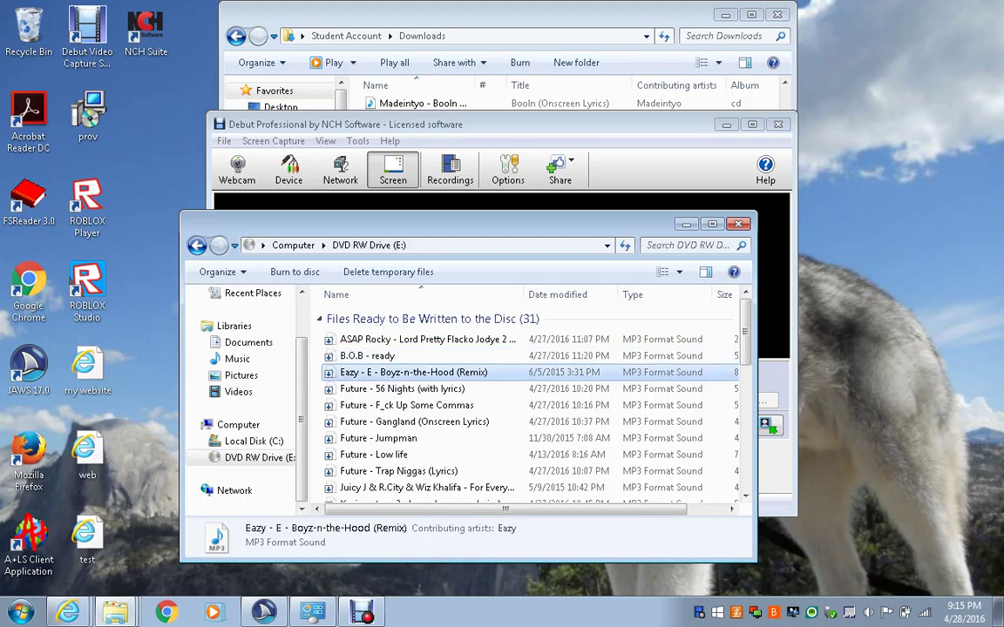
key("Delete")
key("Return")
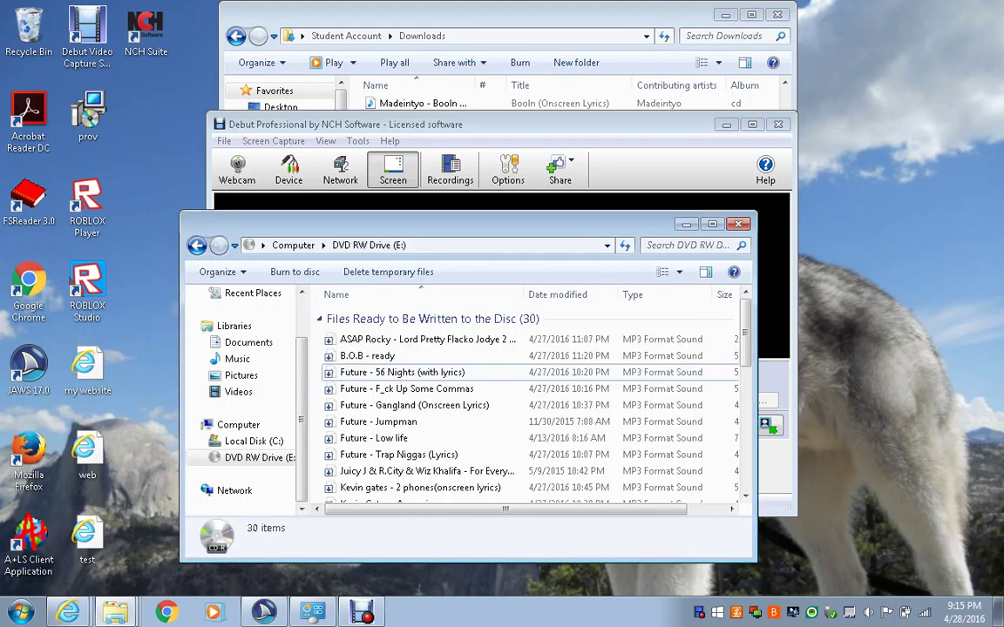
- Skip past the Future songs and delete Juicy J & R.City & Wiz Khalifa - For Everybody from the disc's waiting files
key("Up")
key("Down")
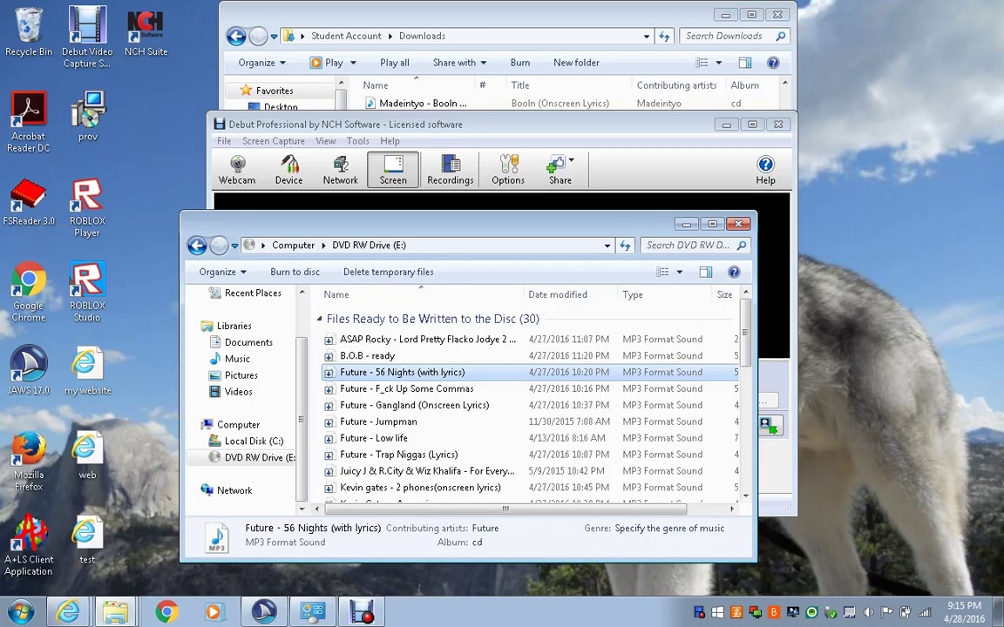
key("Down")
key("Down")
key("Down")
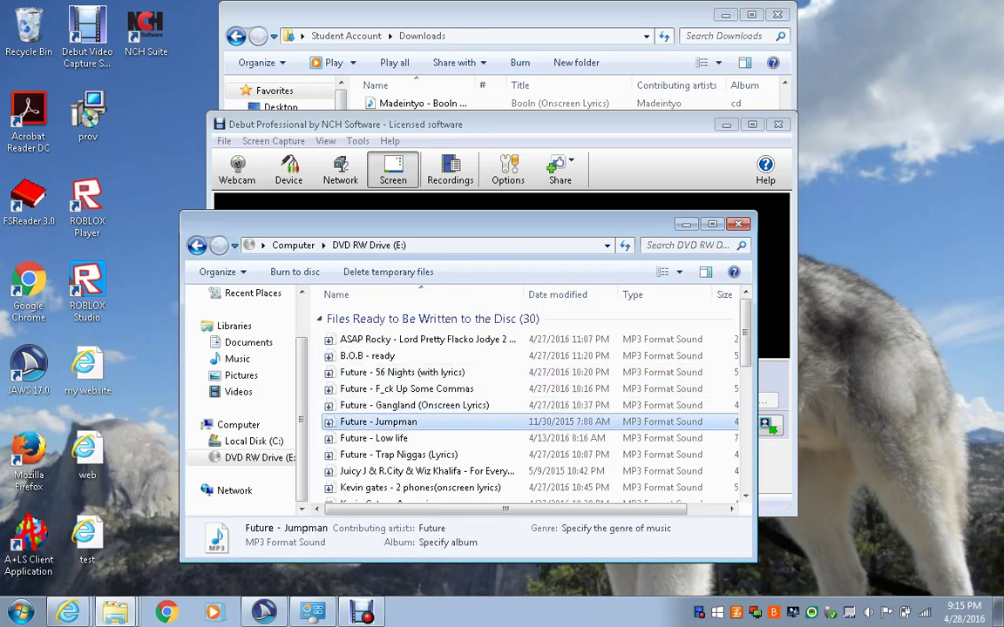
key("Down")
key("Down")
key("Down")
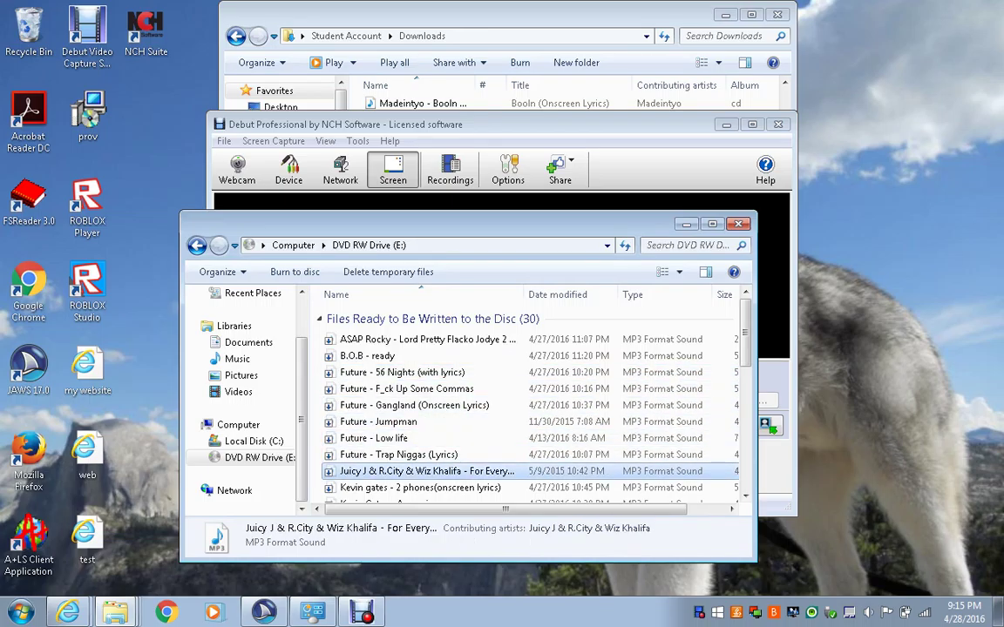
key("Delete")
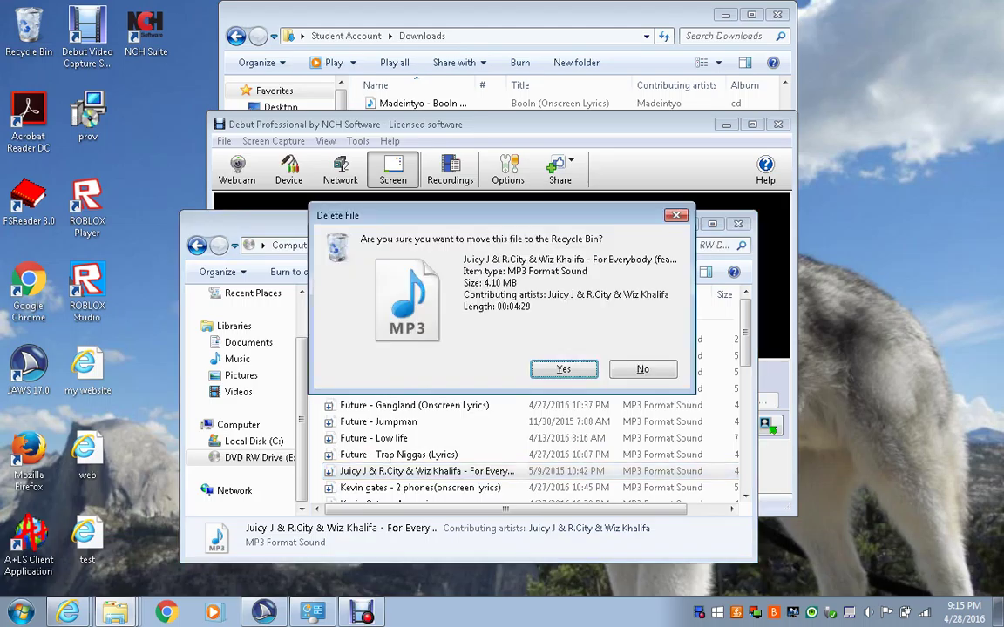
key("Return")
- Skip past the Kevin Gates and Madeintyo songs and delete Nelly - The Fix ft. Jeremih (LYRICS) from the disc's waiting files
key("Up")
key("Down")
key("Down")
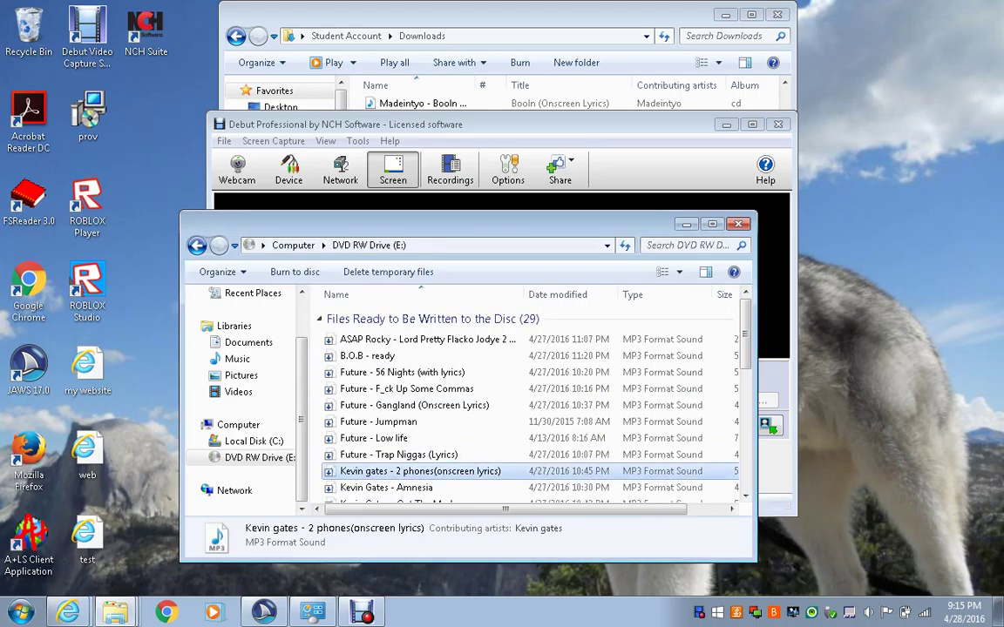
key("Down")
key("Down")
key("Down")
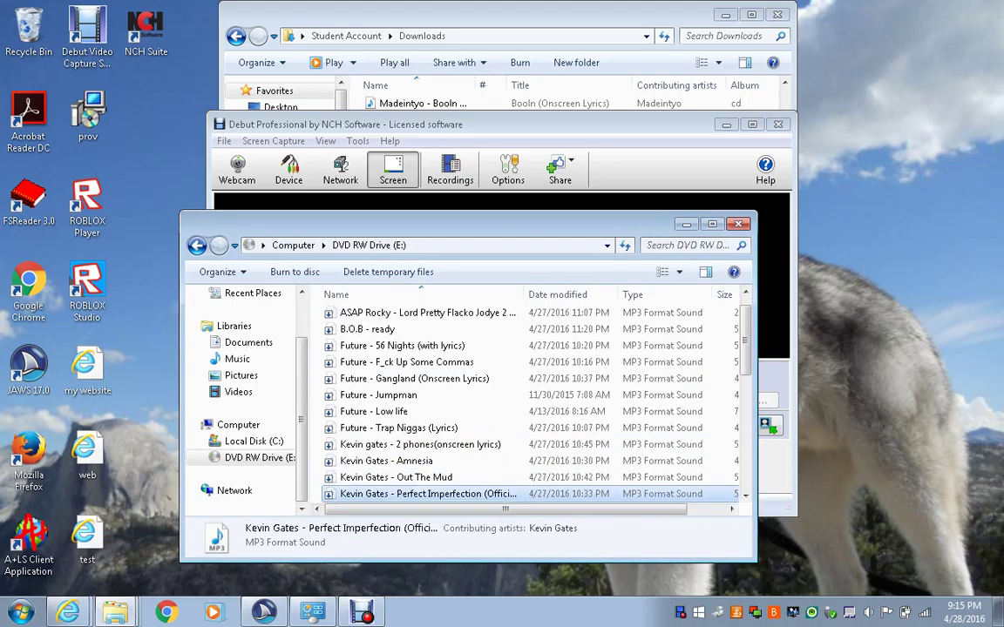
key("Down")
key("Down")
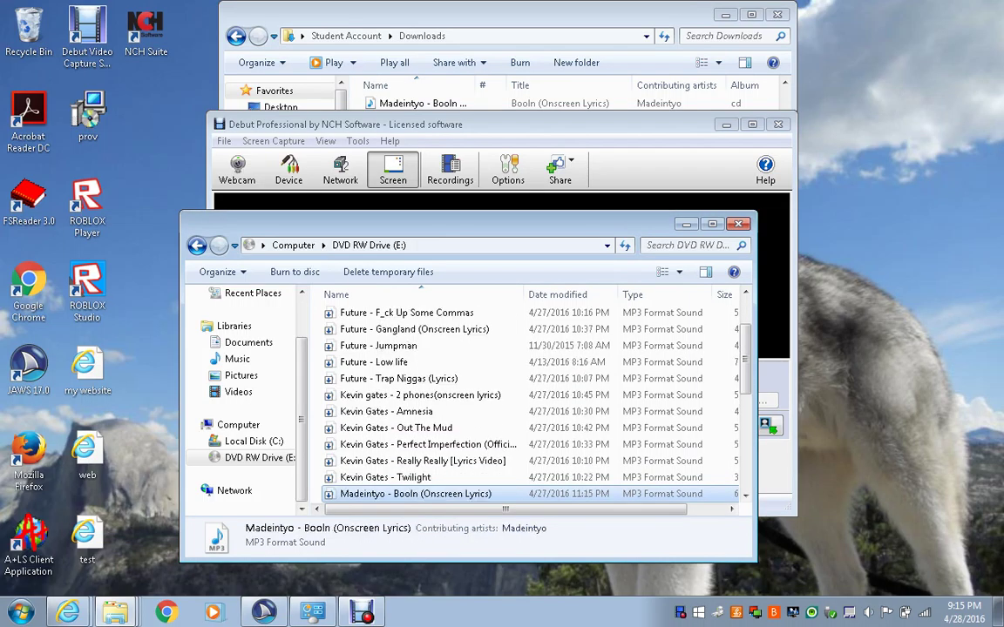
key("Down")
key("Down")
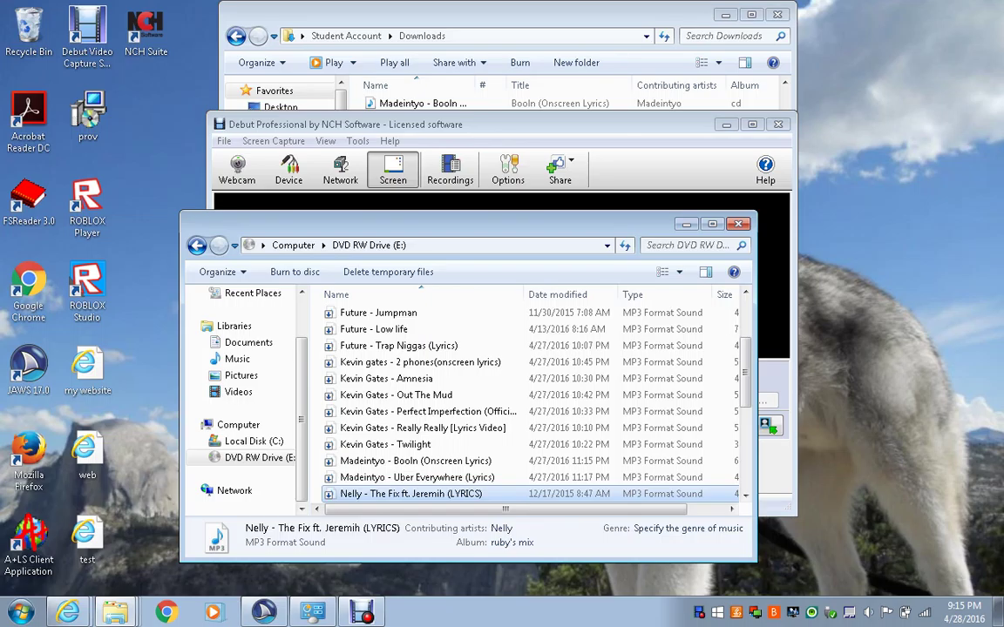
key("Delete")
key("Return")
- Delete Rich Homie Quan - Flex (Ooh Ooh Ooh) from the files ready to be written to the disc
key("Up")
key("Down")
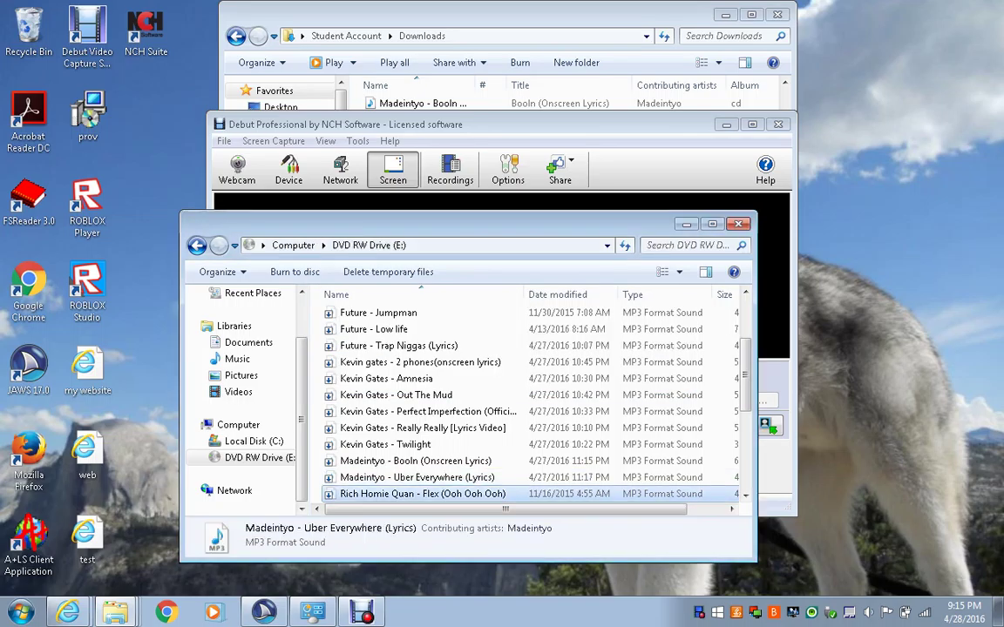
key("Delete")
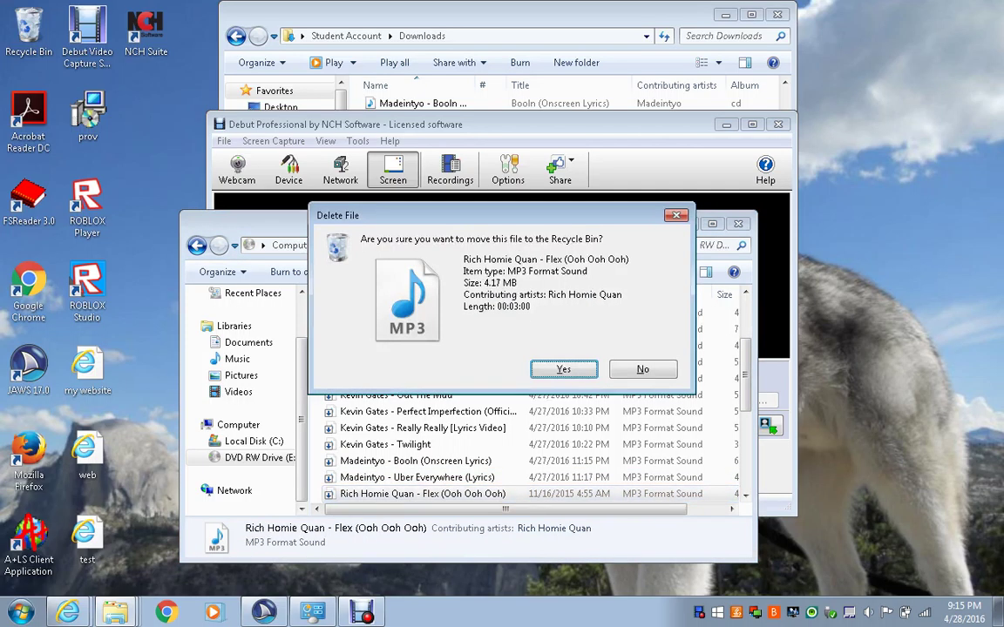
key("Return")
- Delete The Hills-The Weeknd song from the files ready to be written to the disc
key("Up")
key("Down")
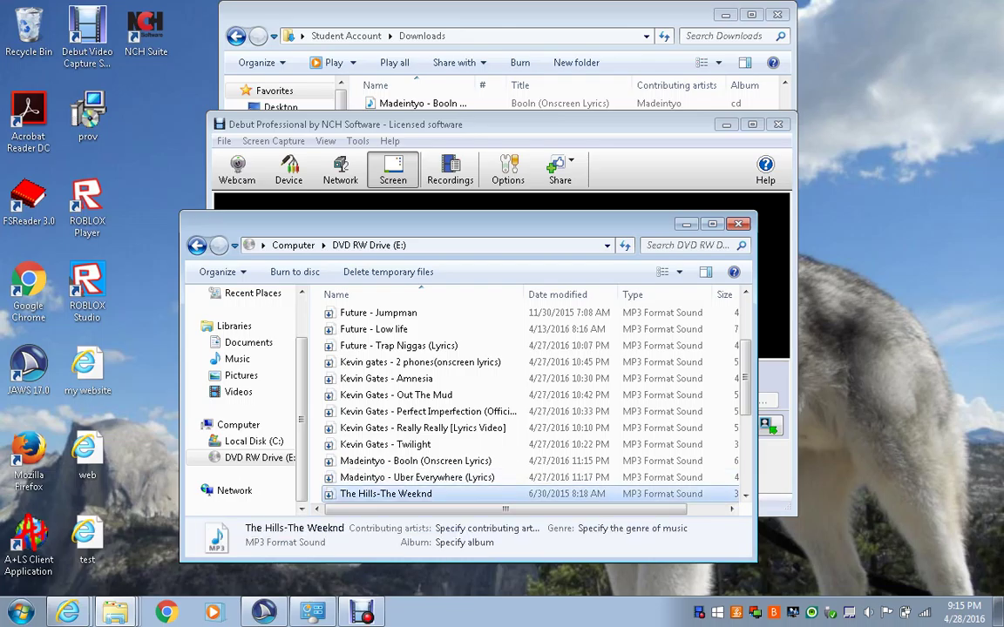
key("Delete")
key("Return")
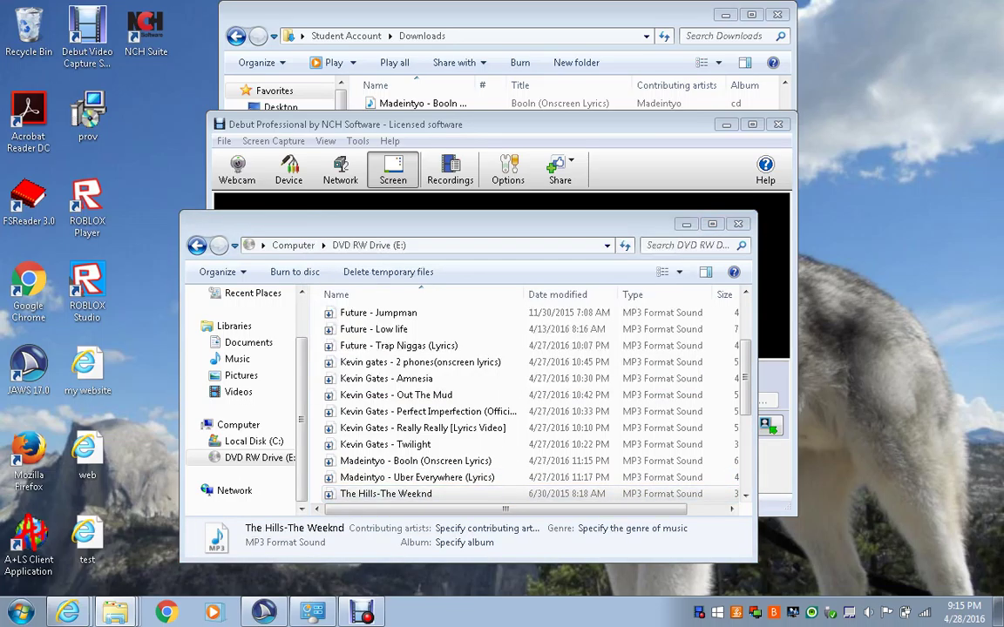
- Delete The Weeknd x Belly - Might Not (LYRICS) from the files waiting to be burned to the disc
key("Up")
key("Down")
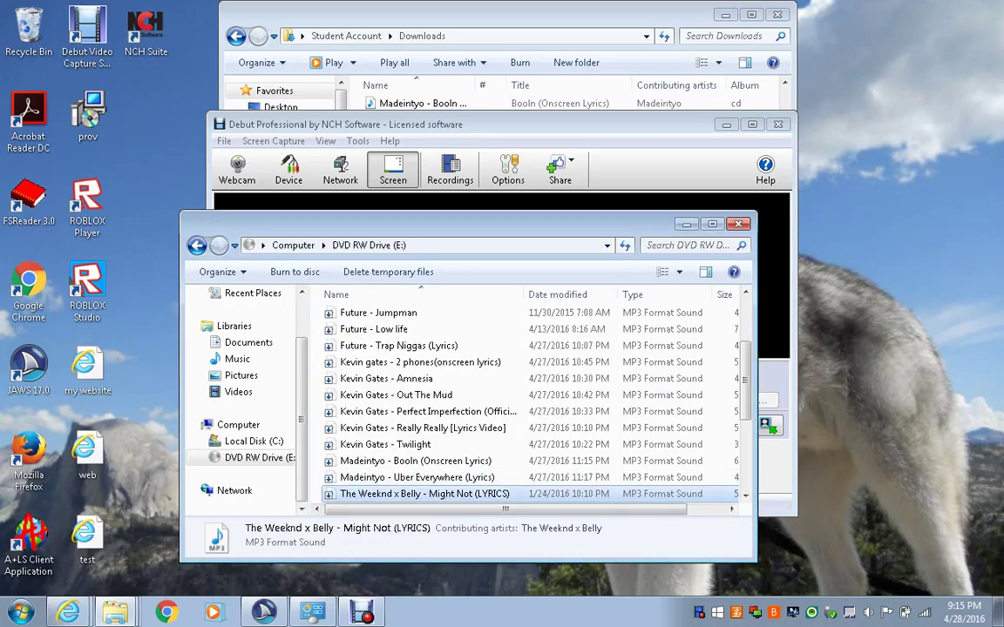
key("Delete")
key("Return")
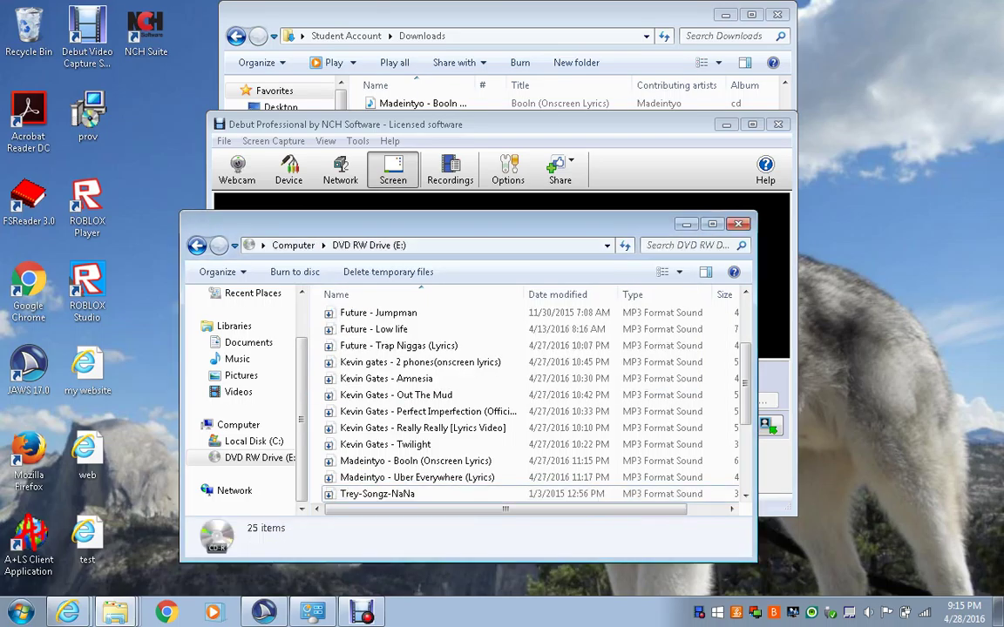
- Delete Trey-Songz-NaNa from the disc's waiting files
key("Up")
key("Down")
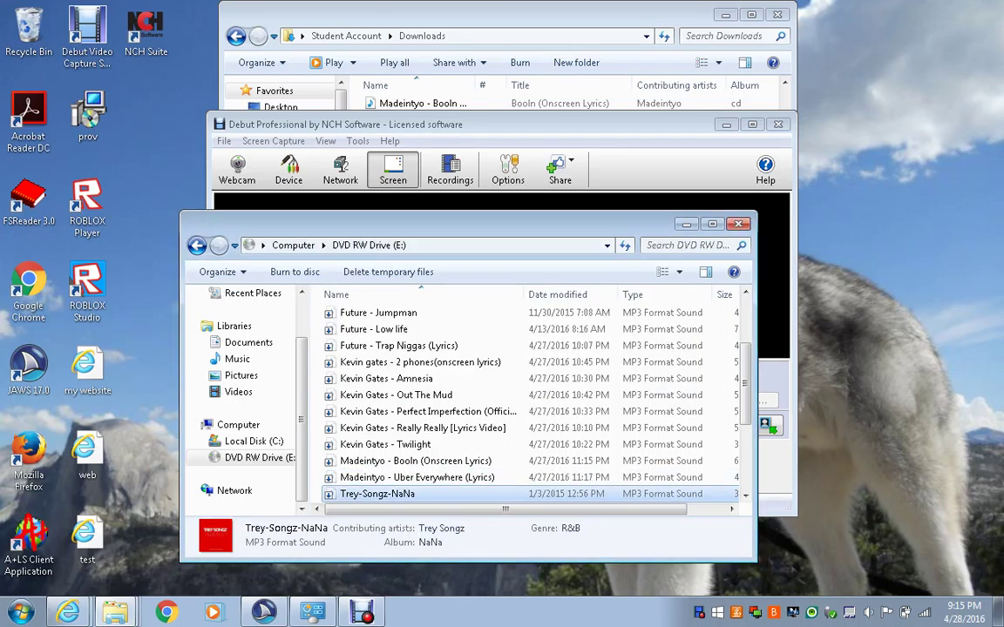
key("Delete")
key("Return")
- Delete the Ty Dolla ign - Blas song featuring Future from the disc's waiting files
key("Up")
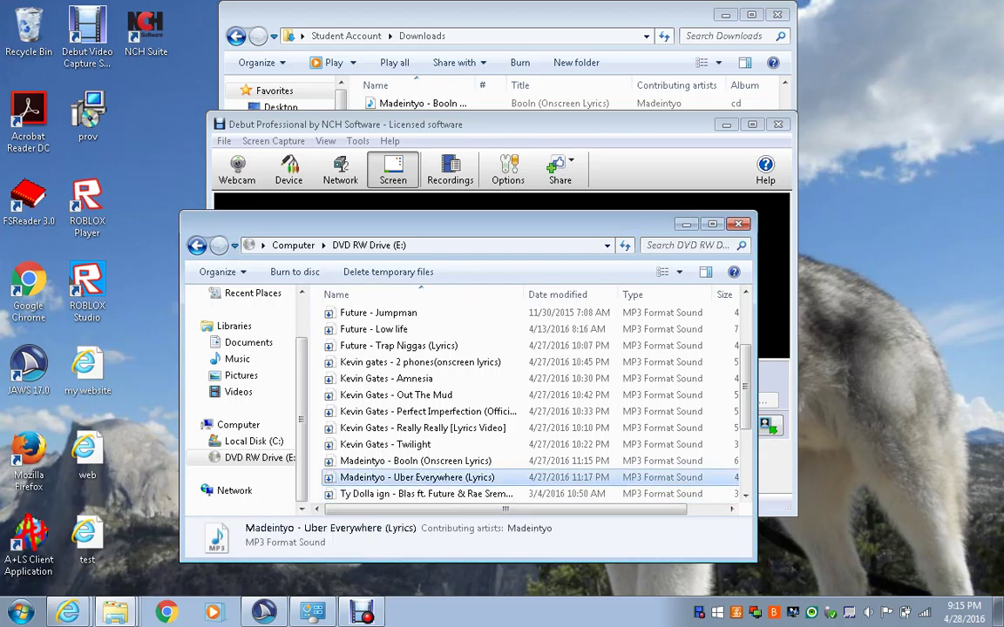
key("Down")
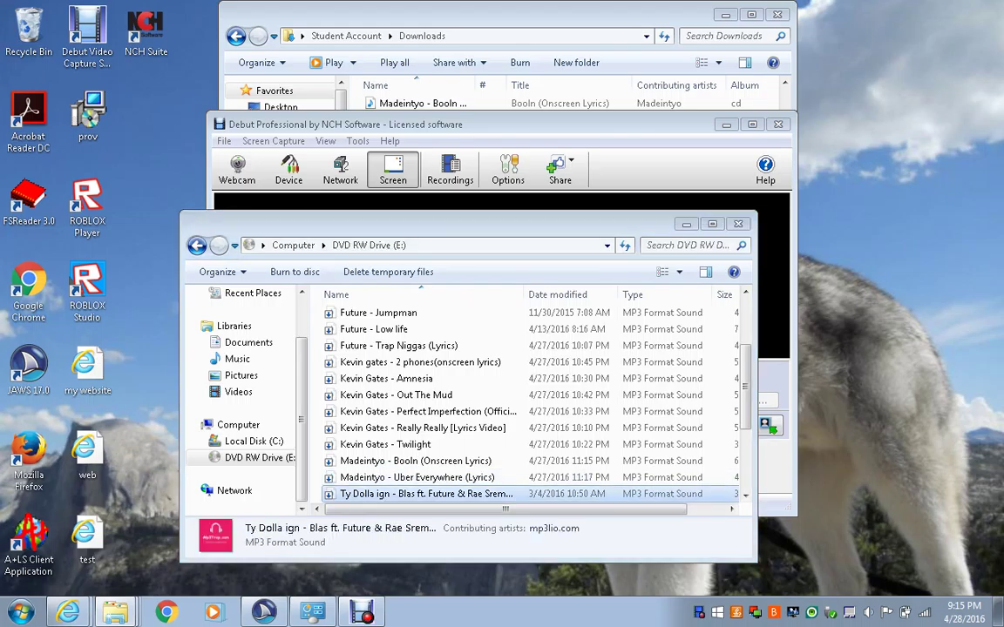
key("Delete")
key("Return")
- Skip past the Tyga songs and delete Warren-G-and-Nate-Dogg-Regulate from the disc's waiting files
key("Up")
key("Down")
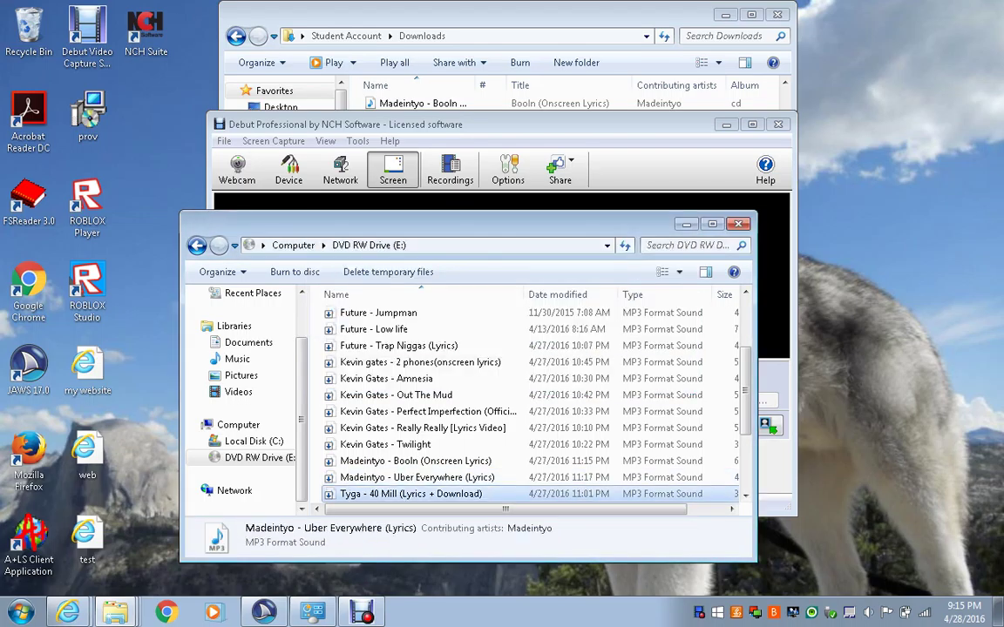
key("Down")
key("Down")
key("Down")
key("Down")
key("Down")
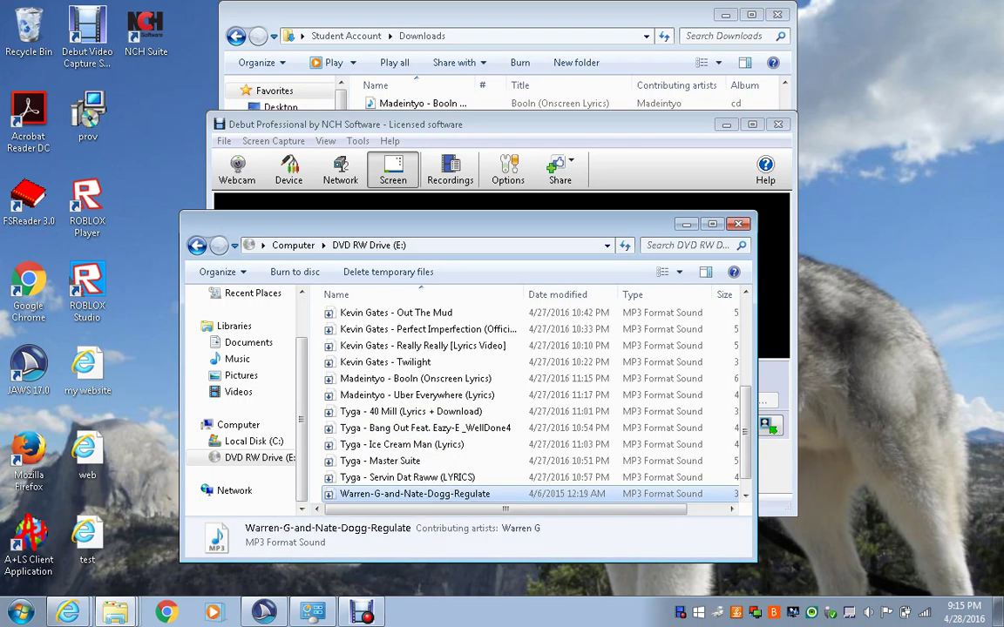
key("Delete")
key("Return")
- Delete Young MC - Bust A Move from the end of the disc's waiting files
left_click(407, 475)
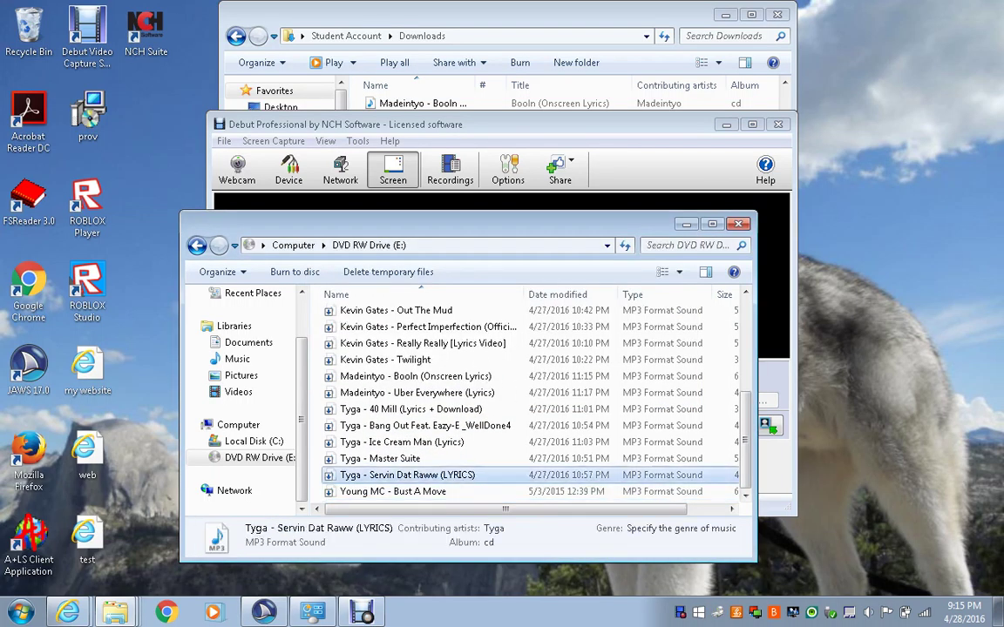
left_click(393, 492)
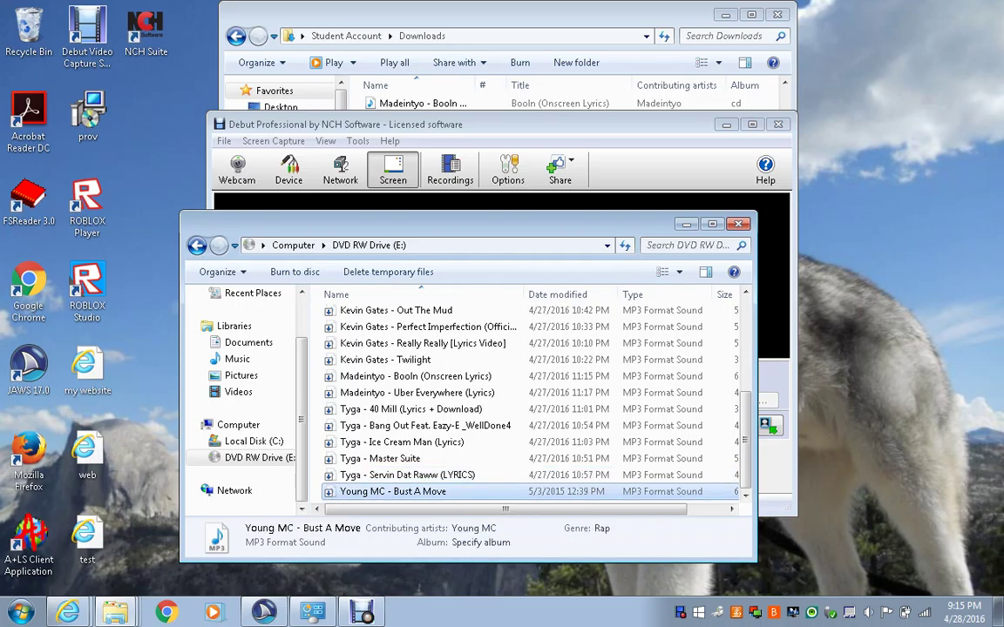
key("Delete")
key("Return")
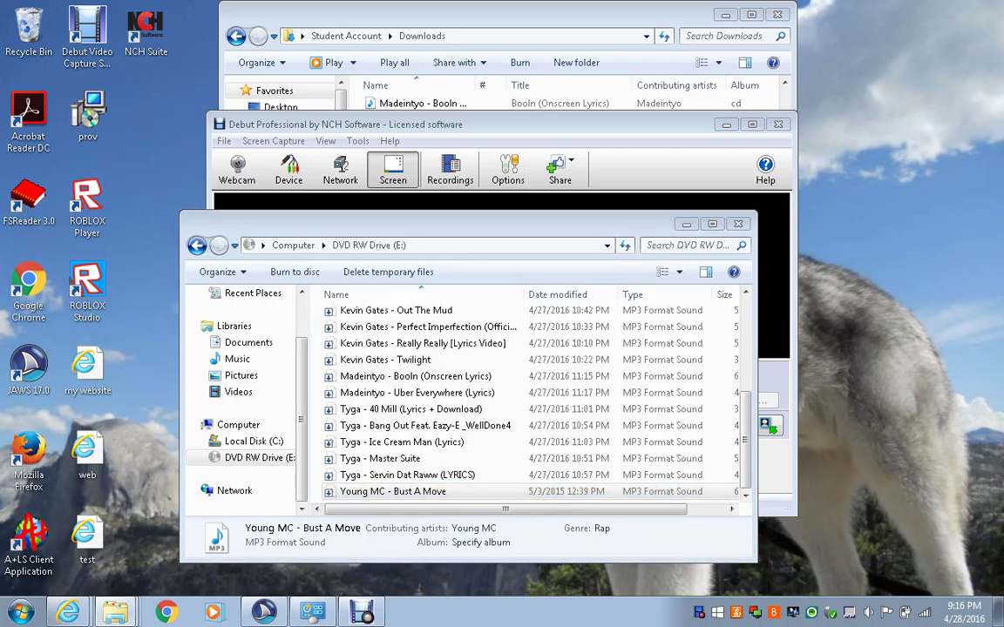
key("Up")
key("Down")
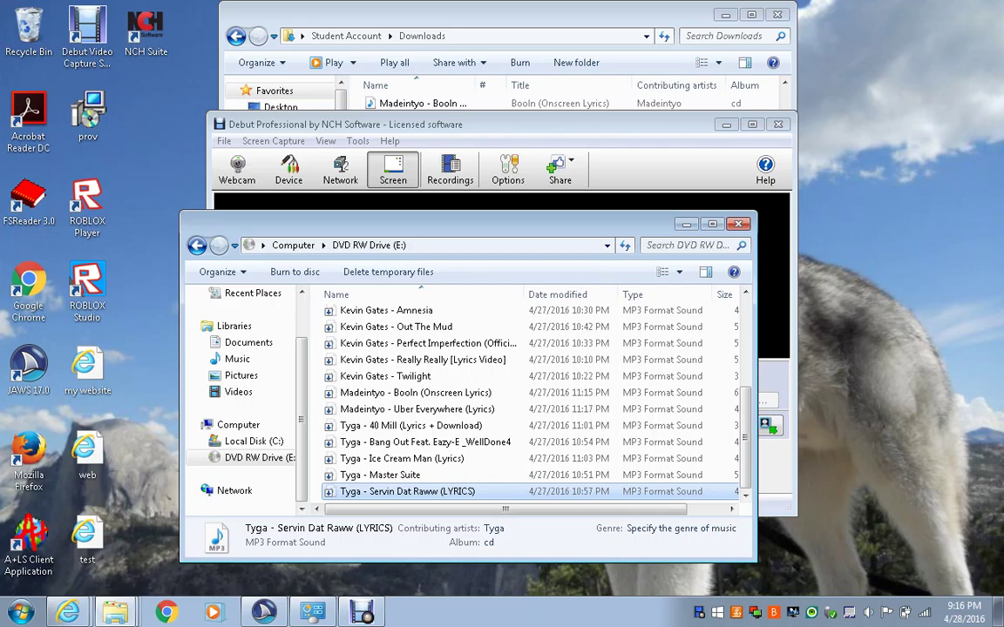
- Start burning the remaining waiting songs to the disc to bring up the disc preparation wizard
key("Tab")
key("Tab")
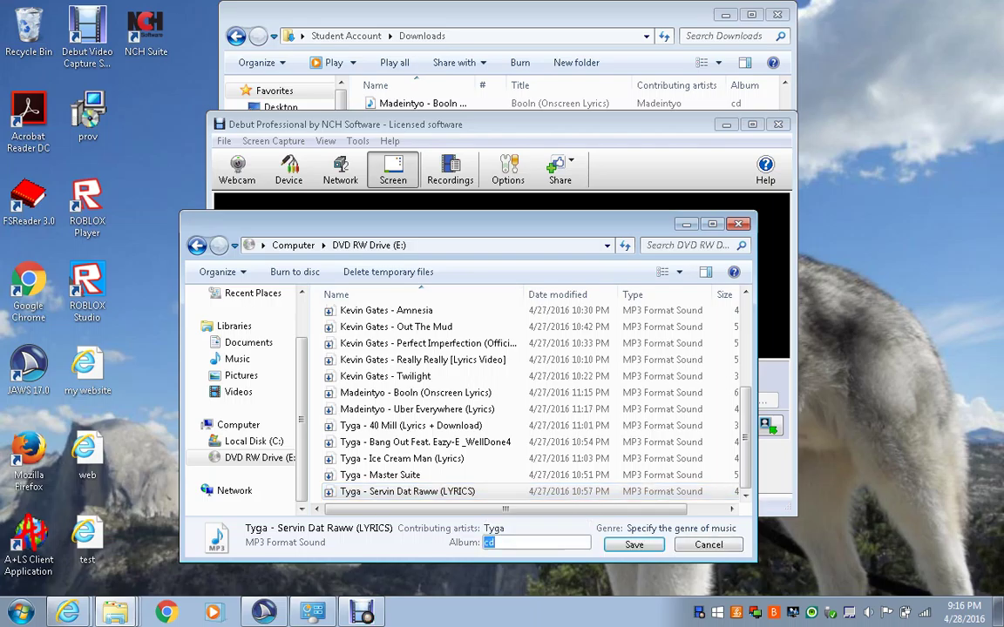
key("Tab")
key("Tab")
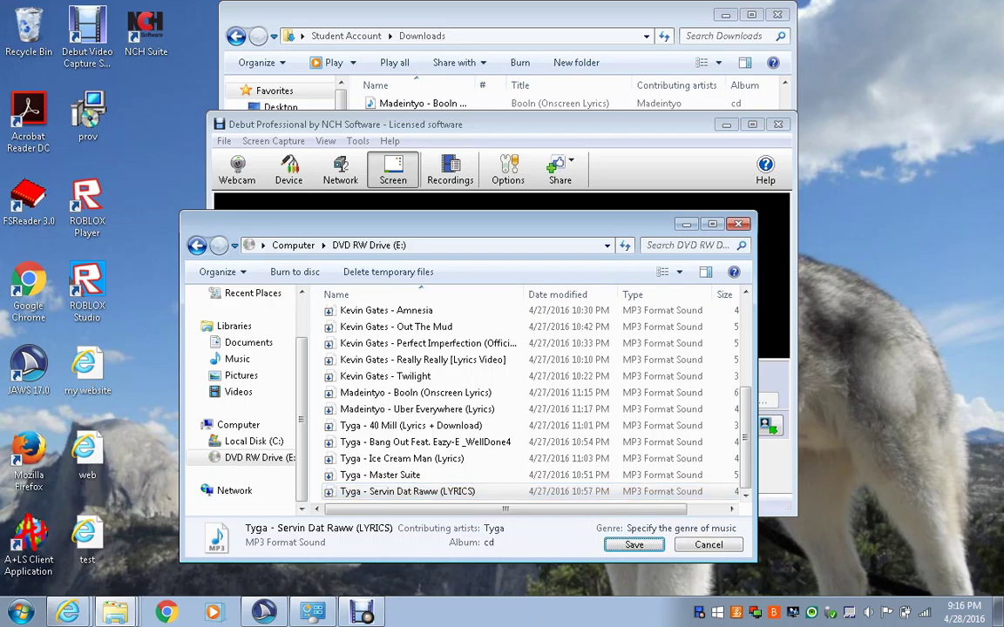
key("Tab")
key("Tab")
key("Tab")
key("Tab")
key("Tab")
key("Return")
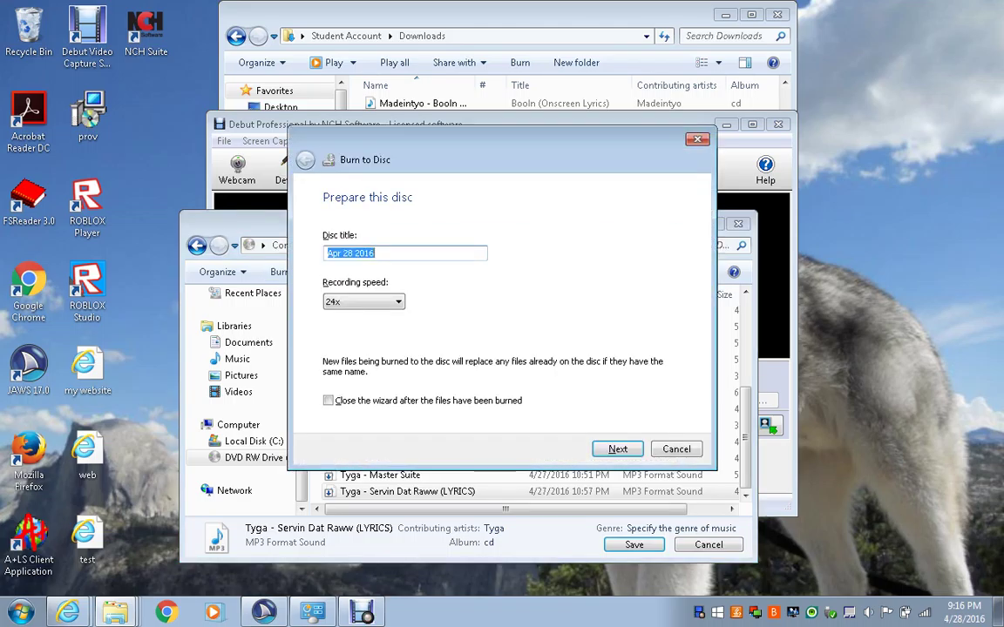
- Review the disc preparation options, keep the title Apr 28 2016 and the 24x recording speed, and continue to the format choice
key("Tab")
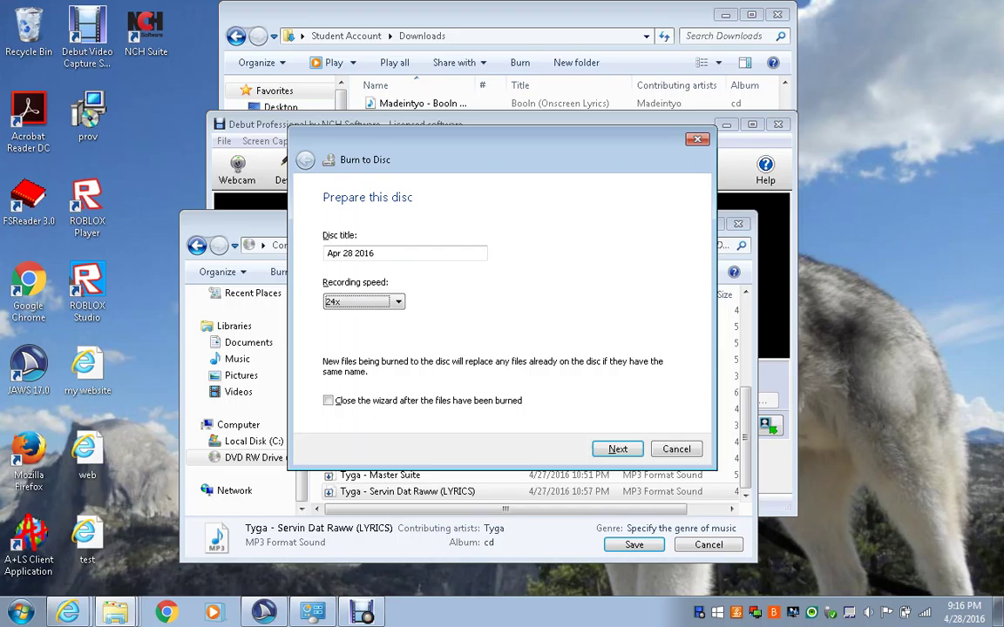
key("shift+Tab")
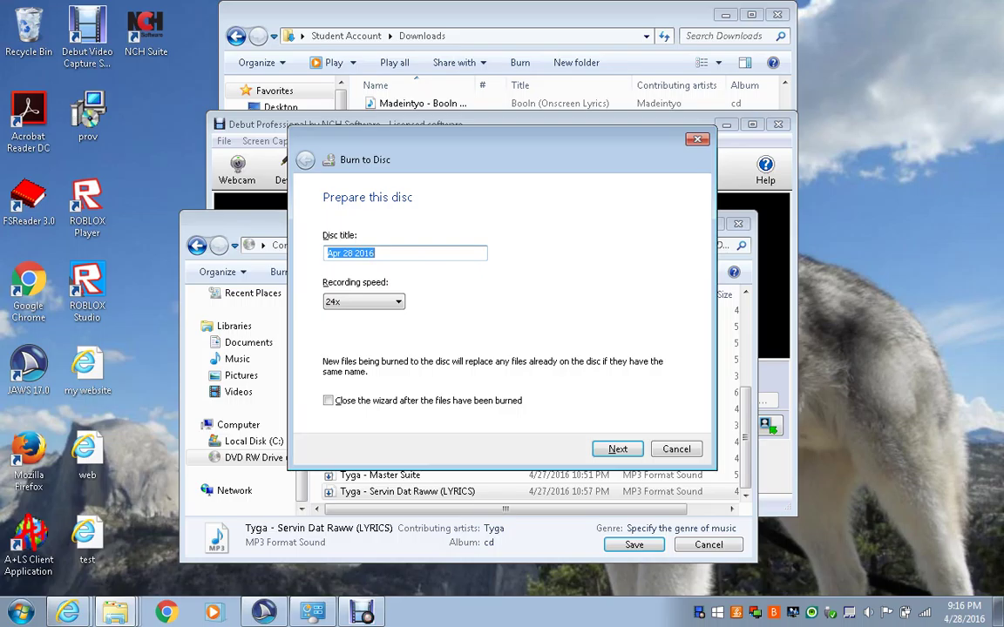
key("Tab")
key("Tab")
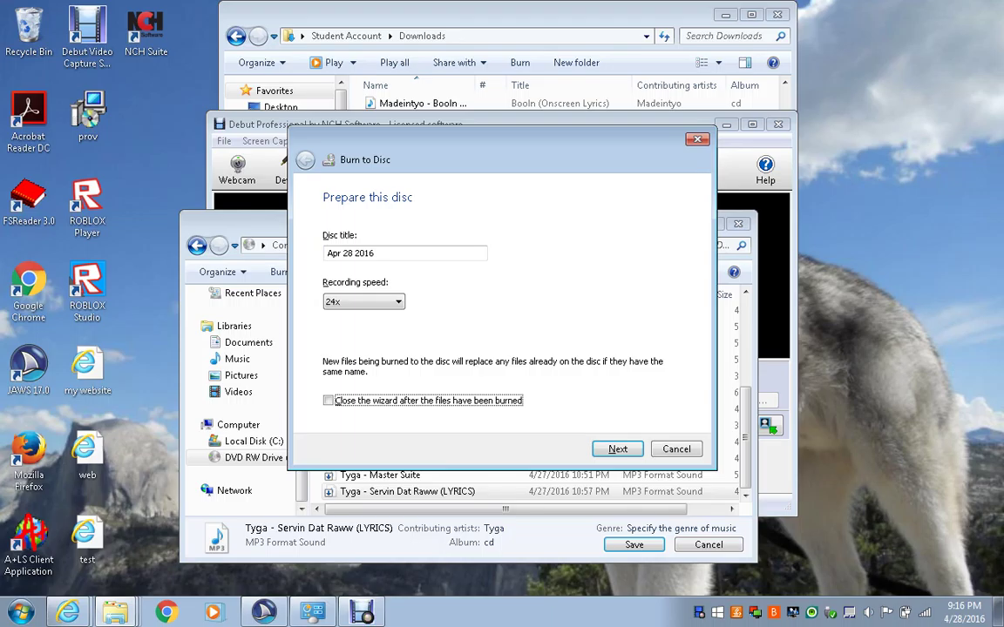
key("Tab")
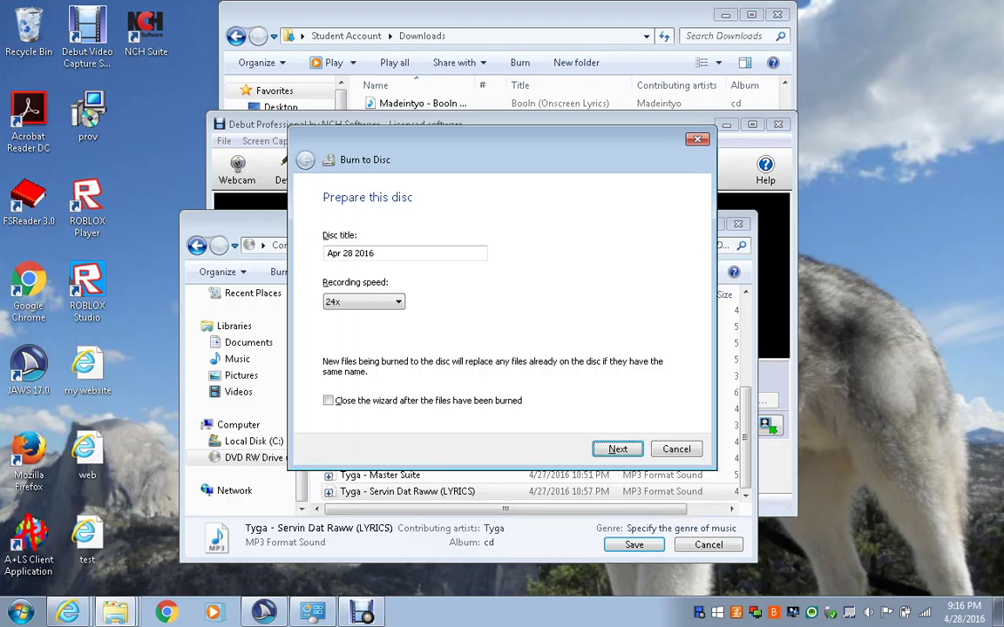
key("Return")
- Compare the two disc formats, choose to make an audio CD for standard audio CD players, and continue
key("Down")
key("Up")
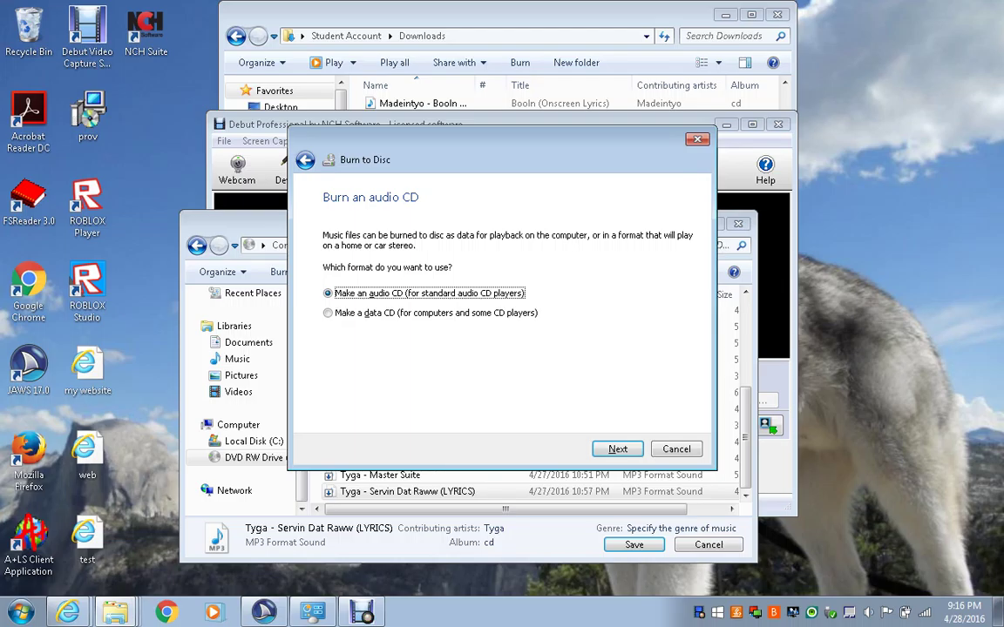
left_click(328, 313)
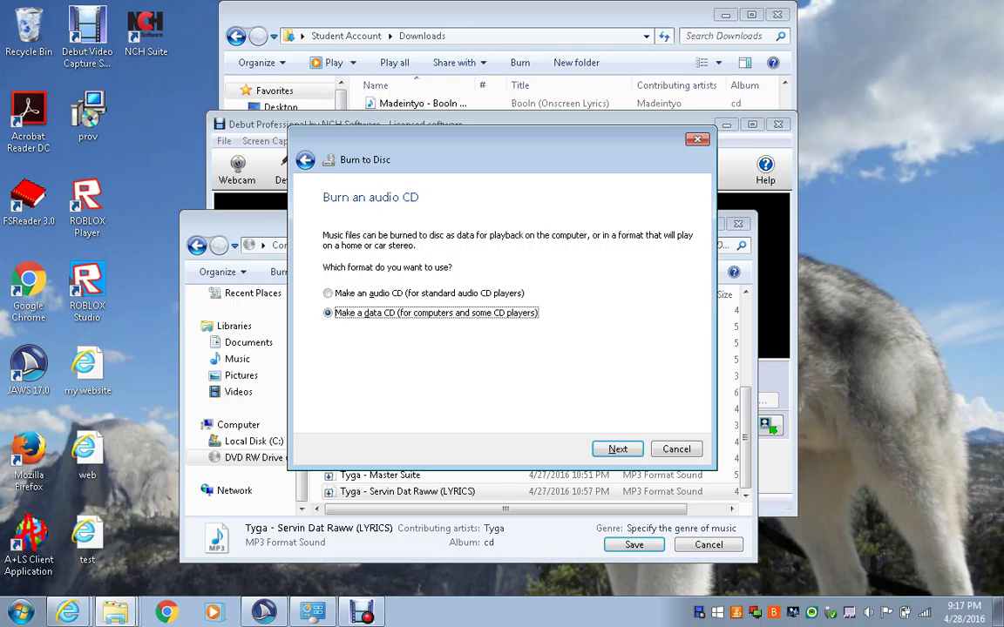
key("Up")
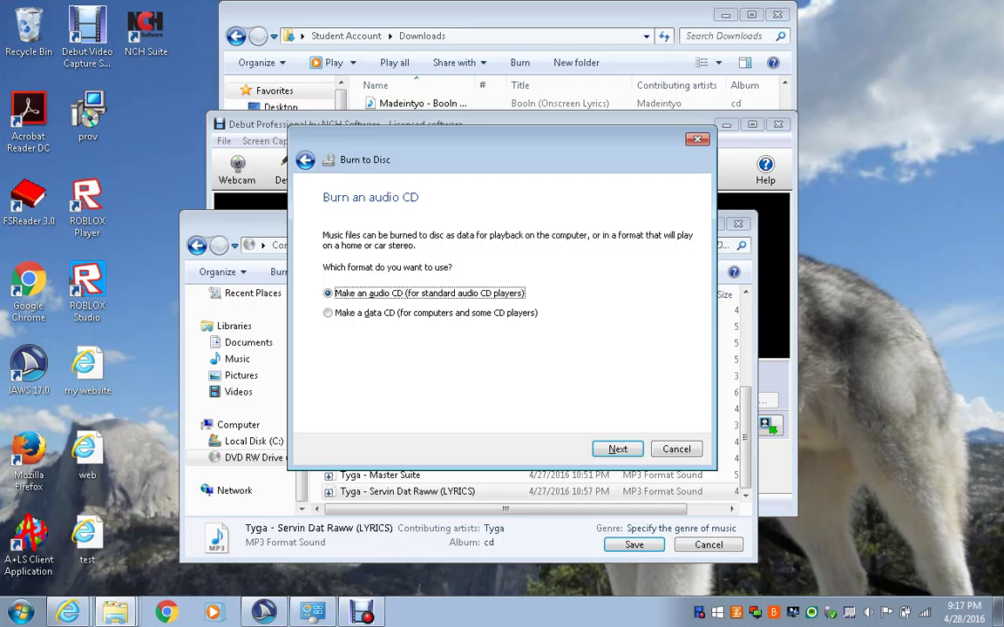
key("Tab")
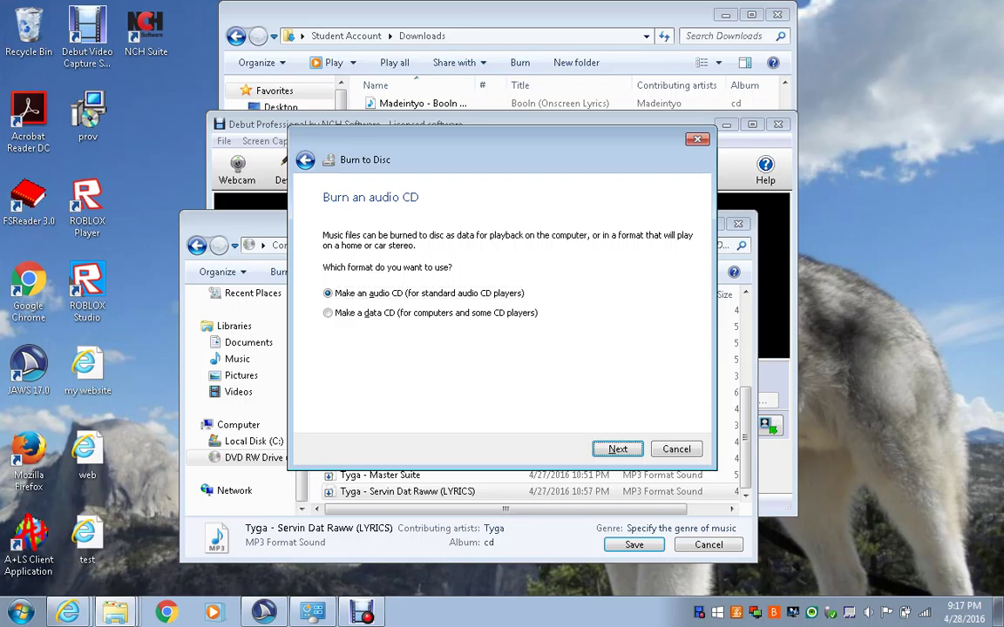
key("Return")
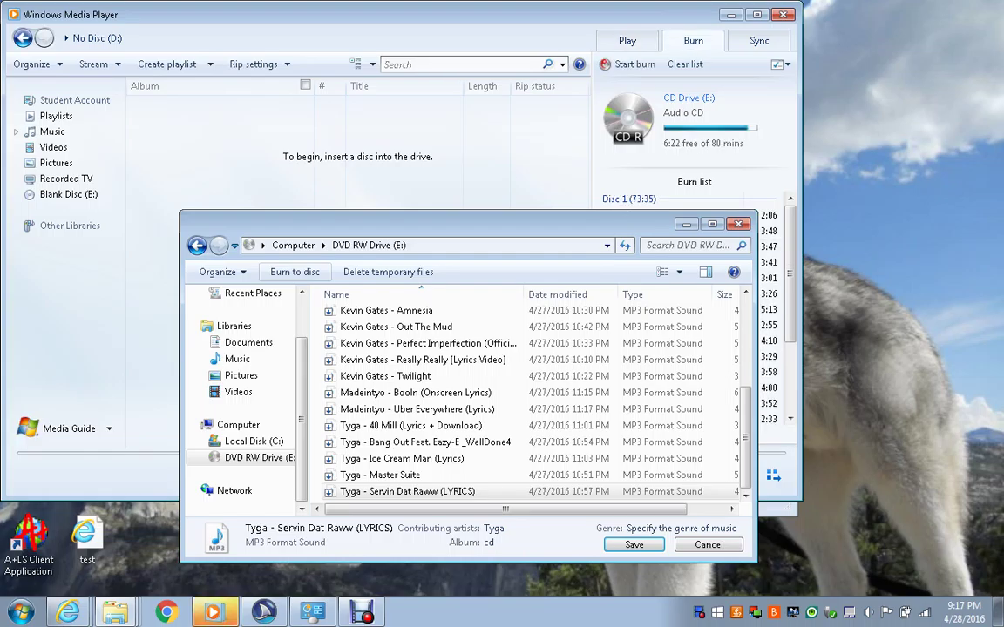
- Open the Windows program search
left_click(21, 613)
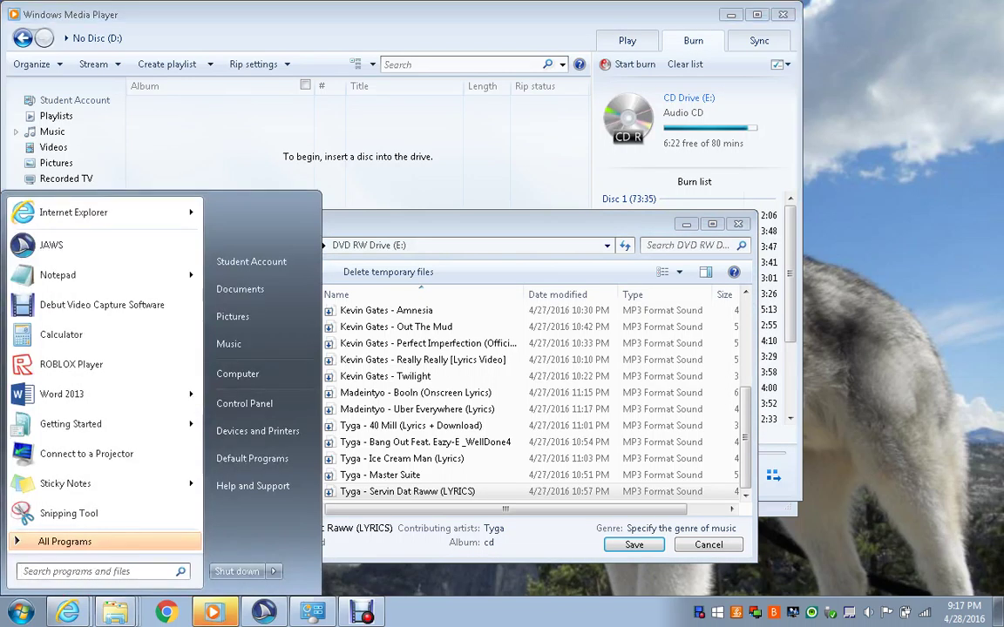
type("wnd")
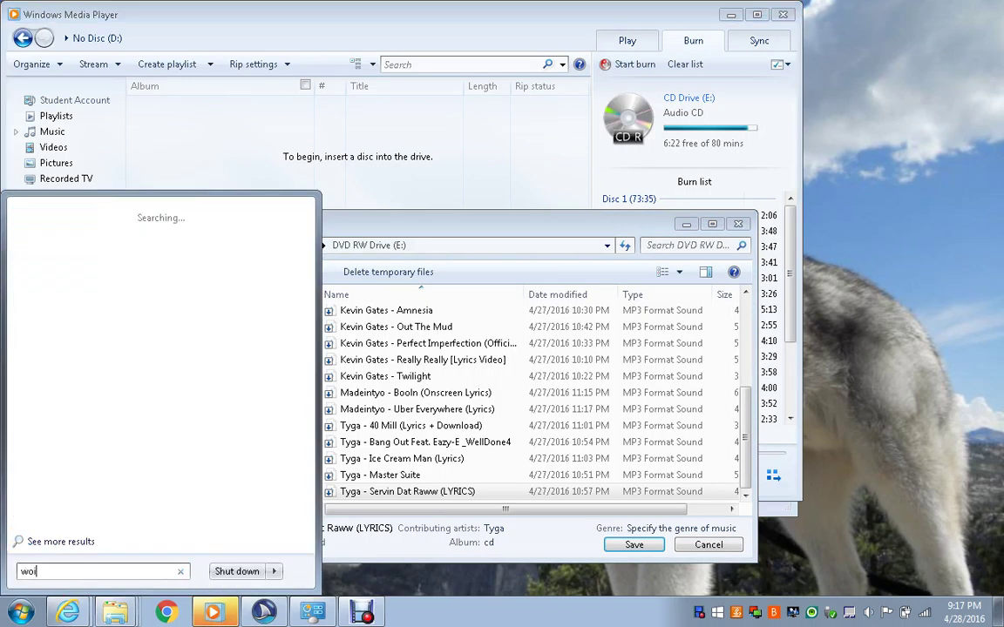
key("BackSpace")
key("BackSpace")
key("BackSpace")
type("win")
key("BackSpace")
key("BackSpace")
key("BackSpace")
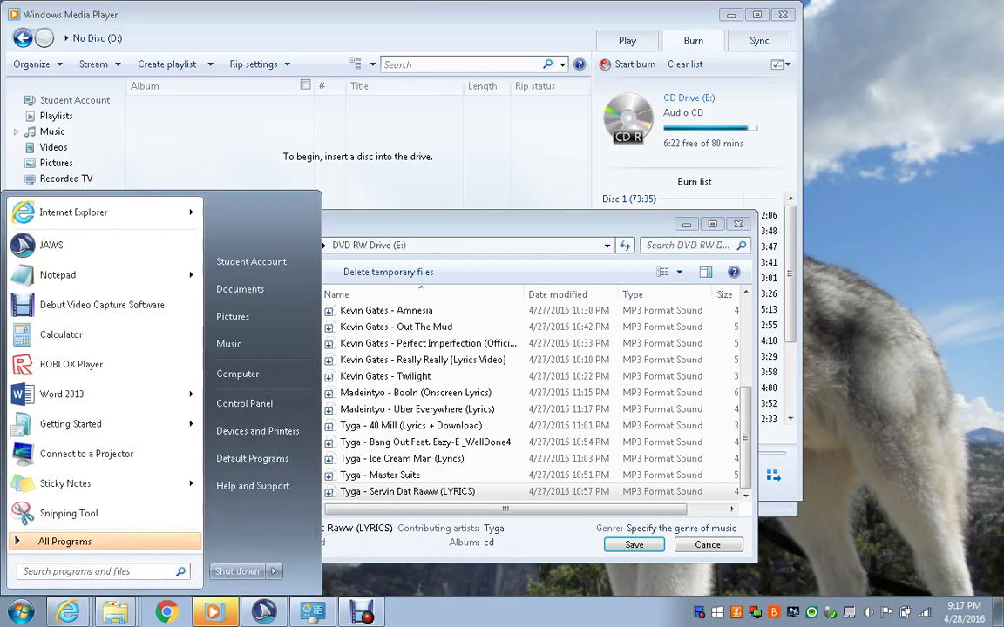
type("windows mi")
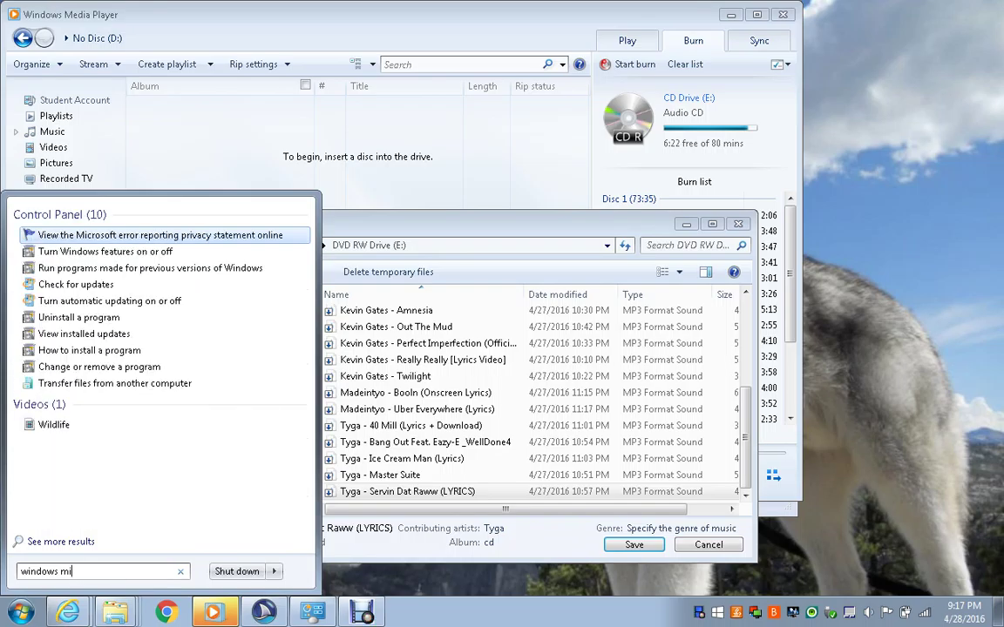
key("Down")
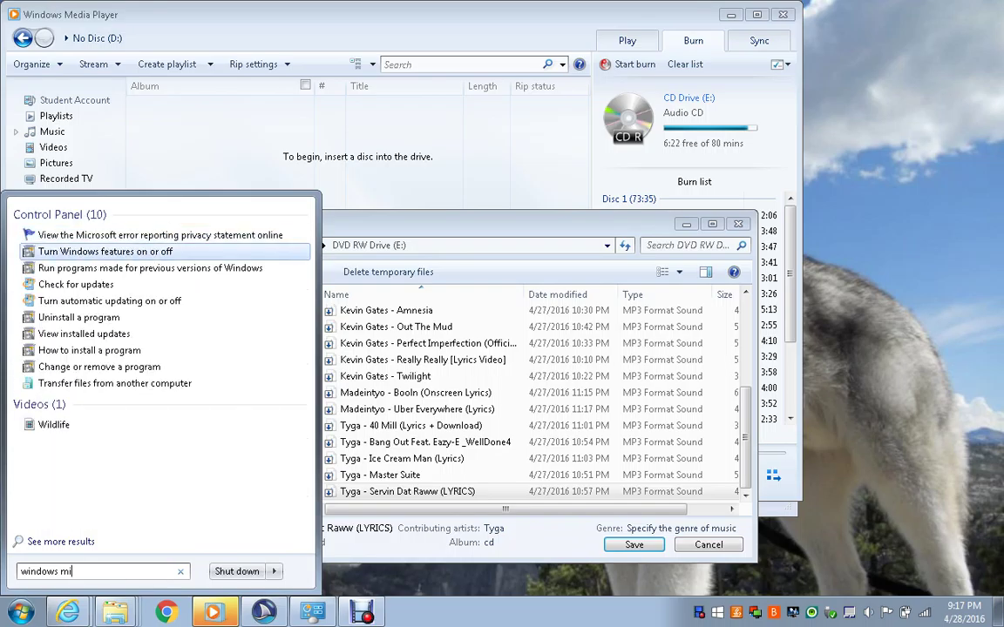
key("Up")
key("Up")
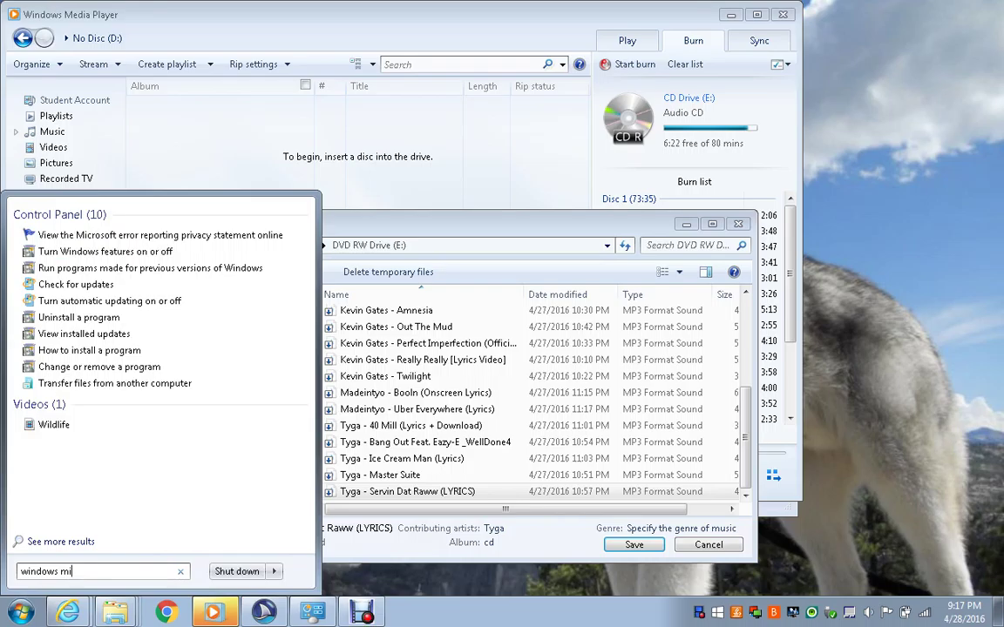
key("BackSpace")
key("BackSpace")
key("BackSpace")
key("BackSpace")
key("BackSpace")
key("BackSpace")
key("BackSpace")
key("BackSpace")
key("BackSpace")
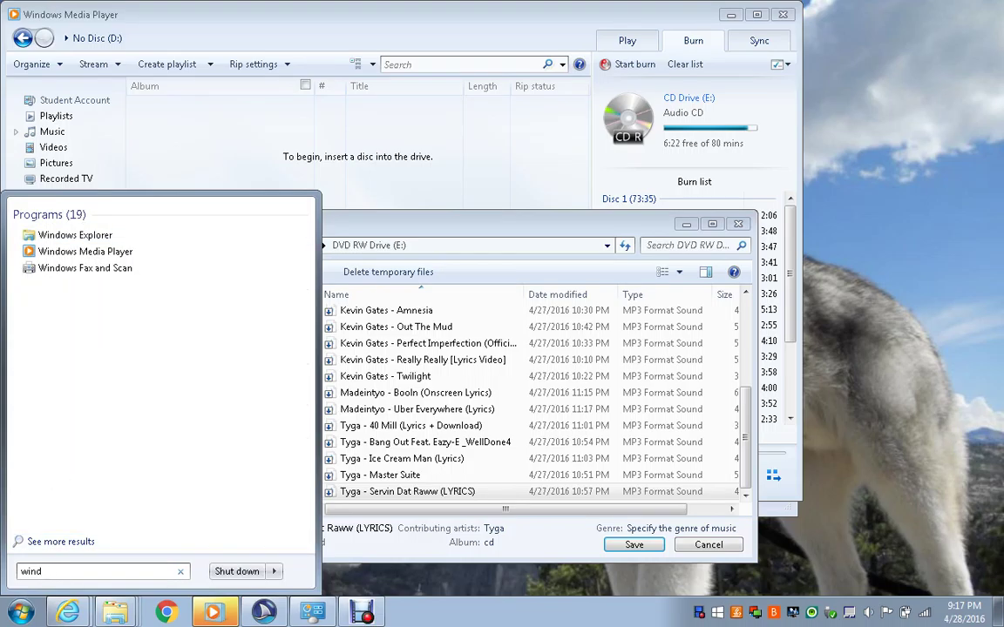
key("BackSpace")
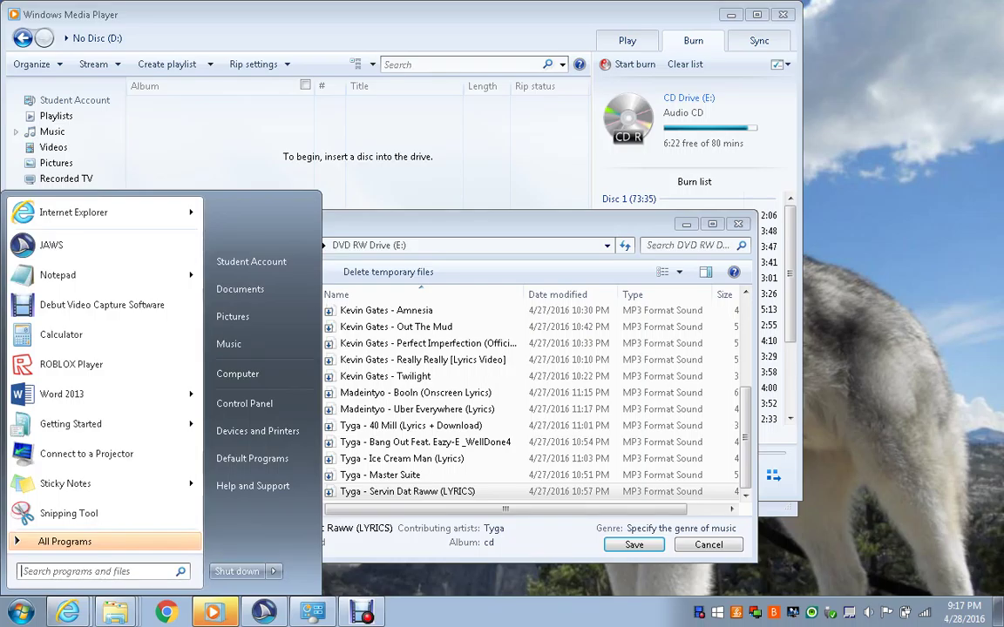
- Search the installed programs for "windows" and bring up Windows Media Player from the results
type("w")
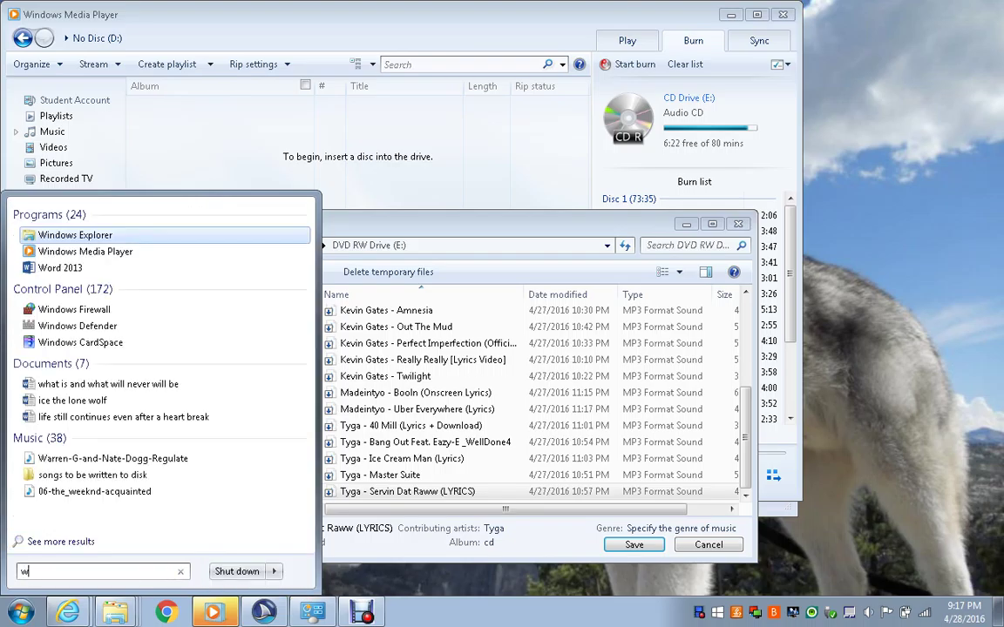
type("i")
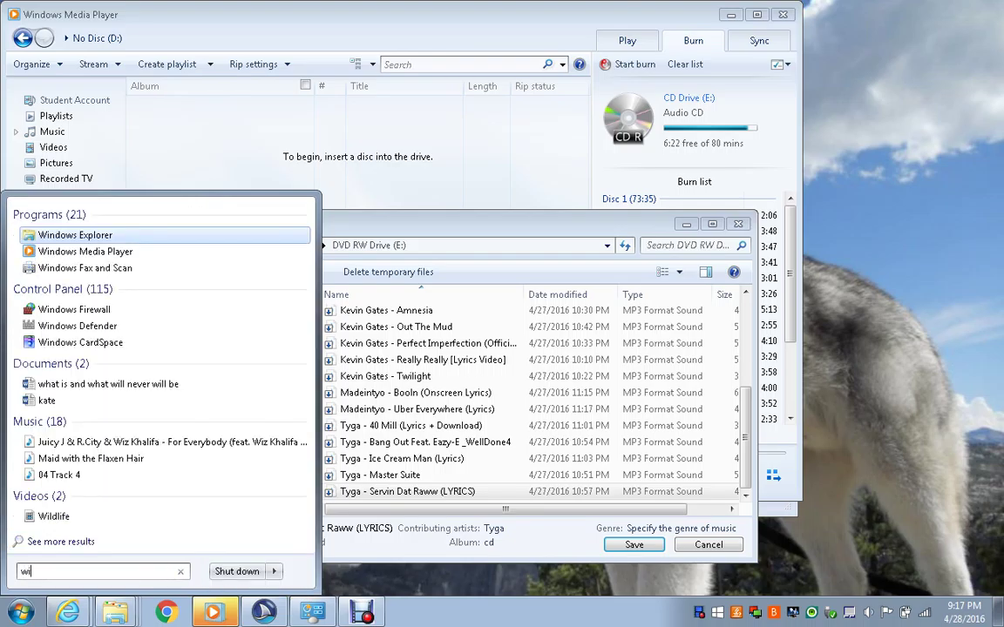
type("ndows")
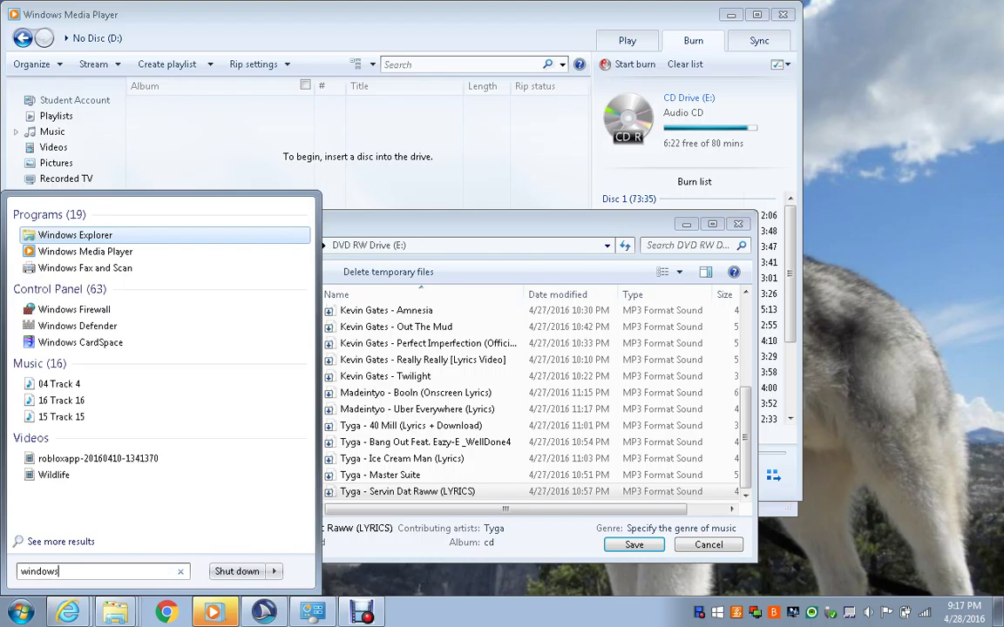
key("Down")
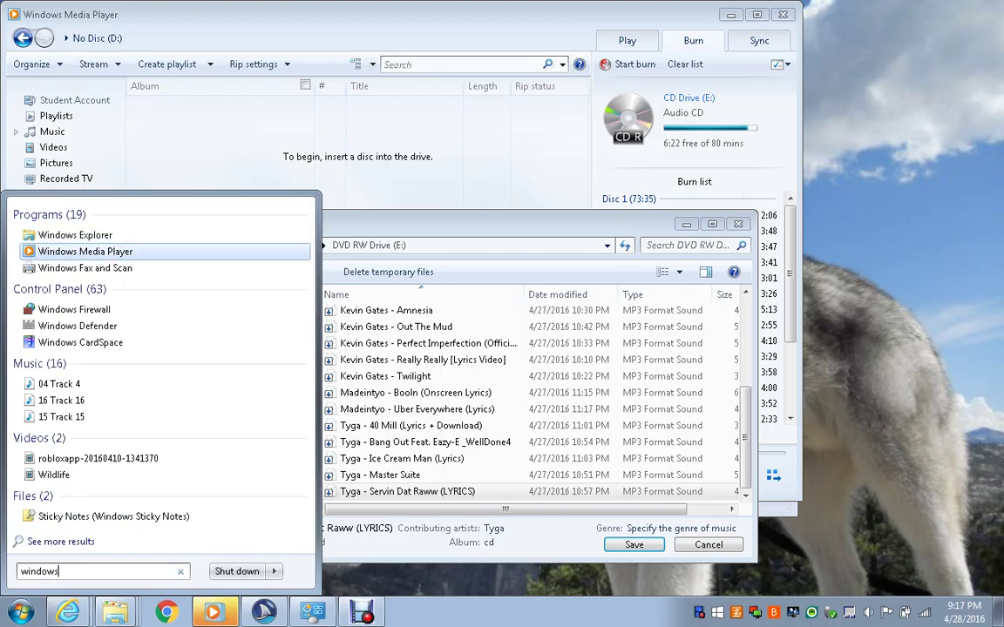
key("Return")
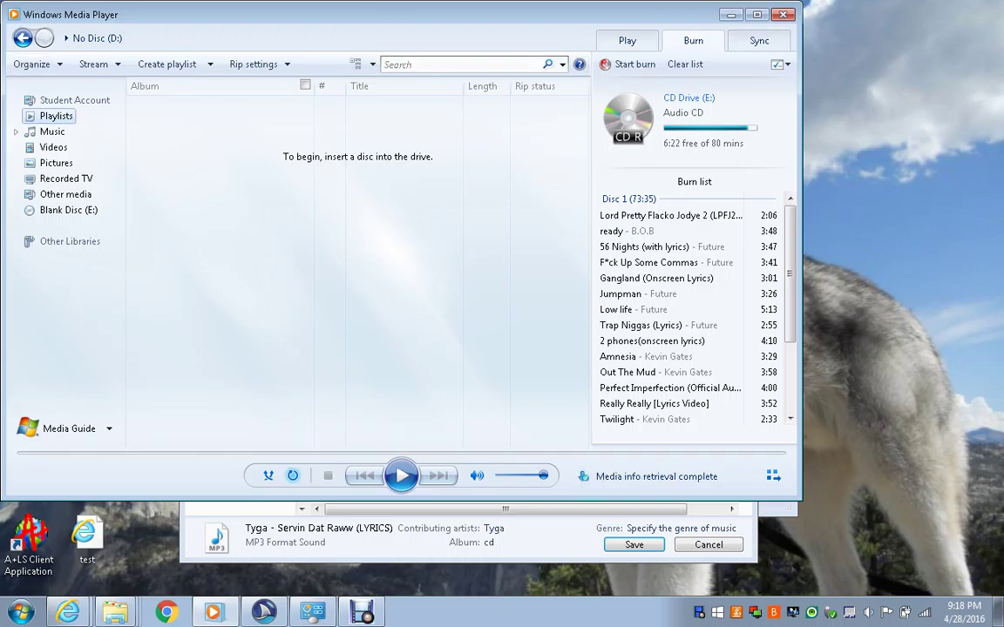
- Go through the burn list, playback controls and library toolbar to look for the command that starts the burn
key("Tab")
key("Tab")
key("Tab")
key("Tab")
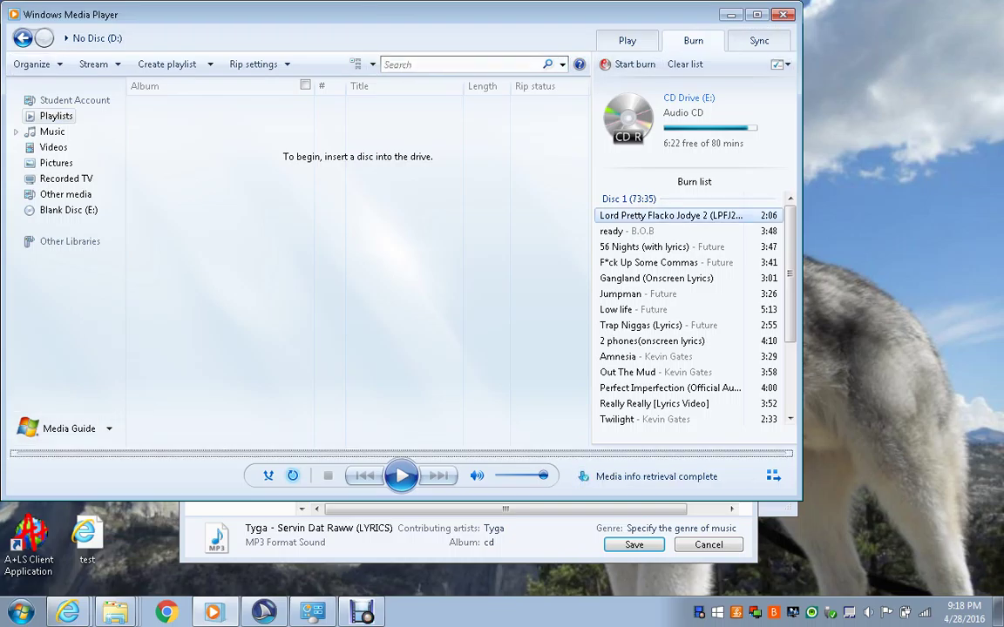
key("Tab")
key("Tab")
key("Tab")
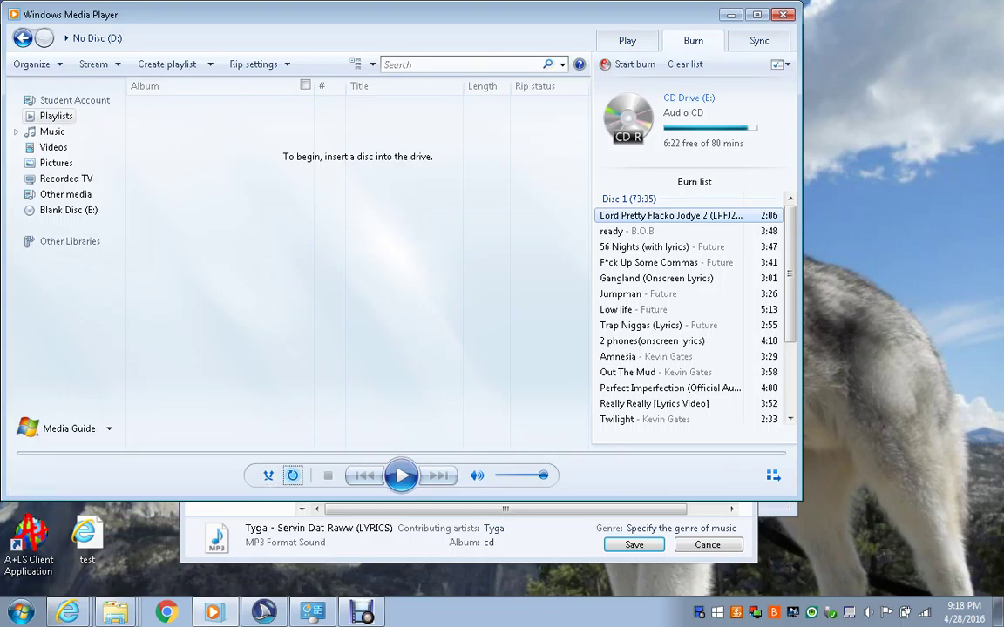
key("Tab")
key("Tab")
key("Tab")
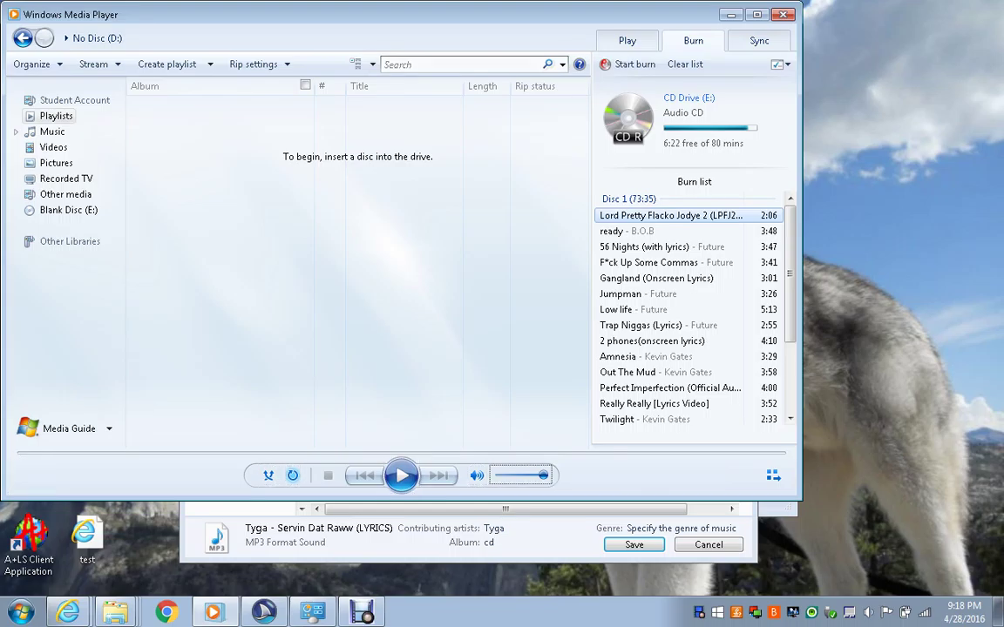
key("Tab")
key("Tab")
key("Tab")
key("Tab")
key("Tab")
key("Tab")
key("Tab")
key("Tab")
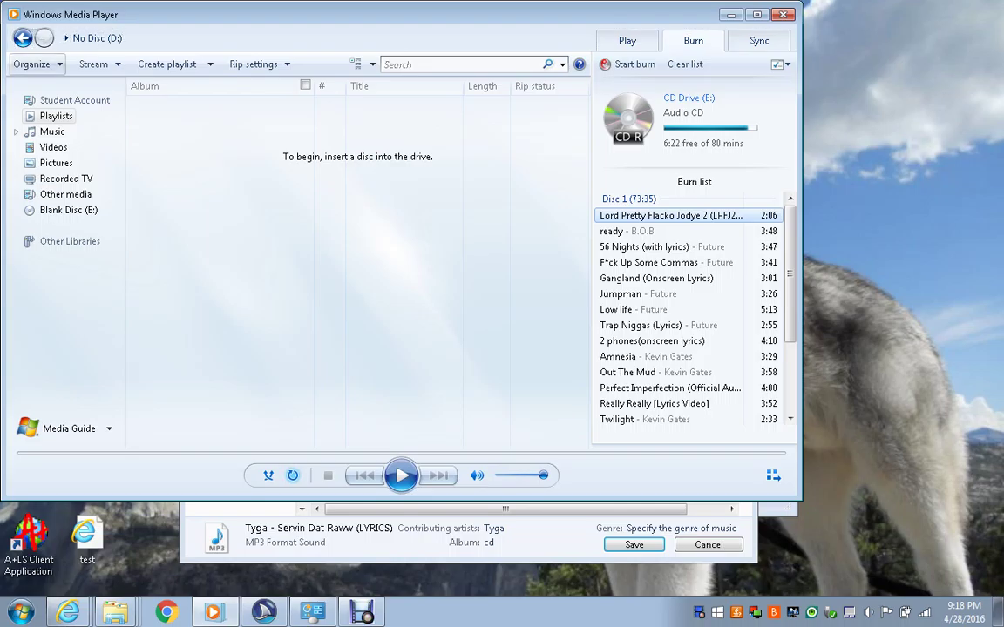
key("Tab")
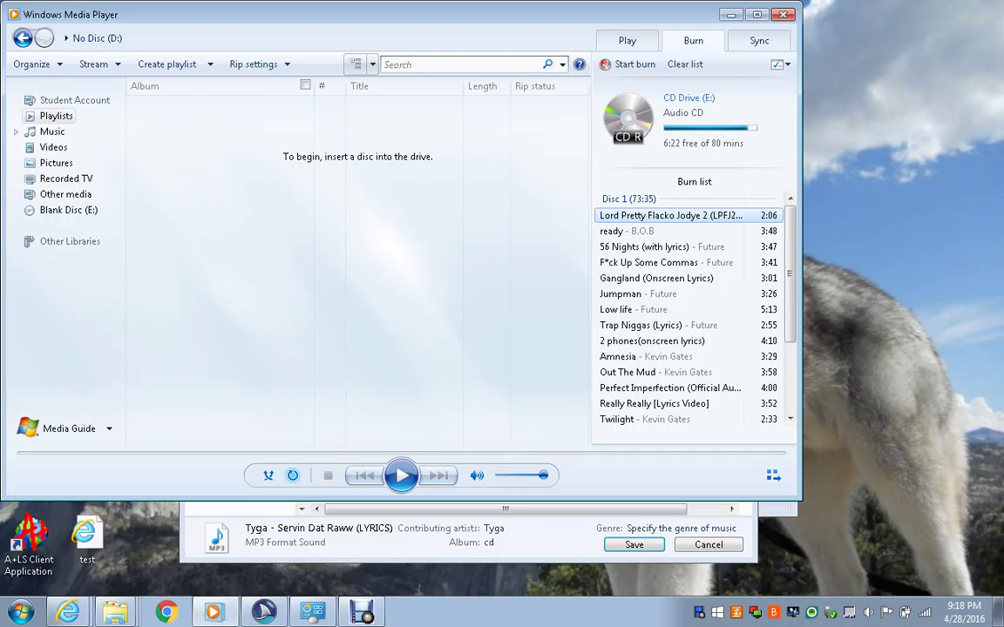
key("Tab")
key("Tab")
key("Tab")
key("Tab")
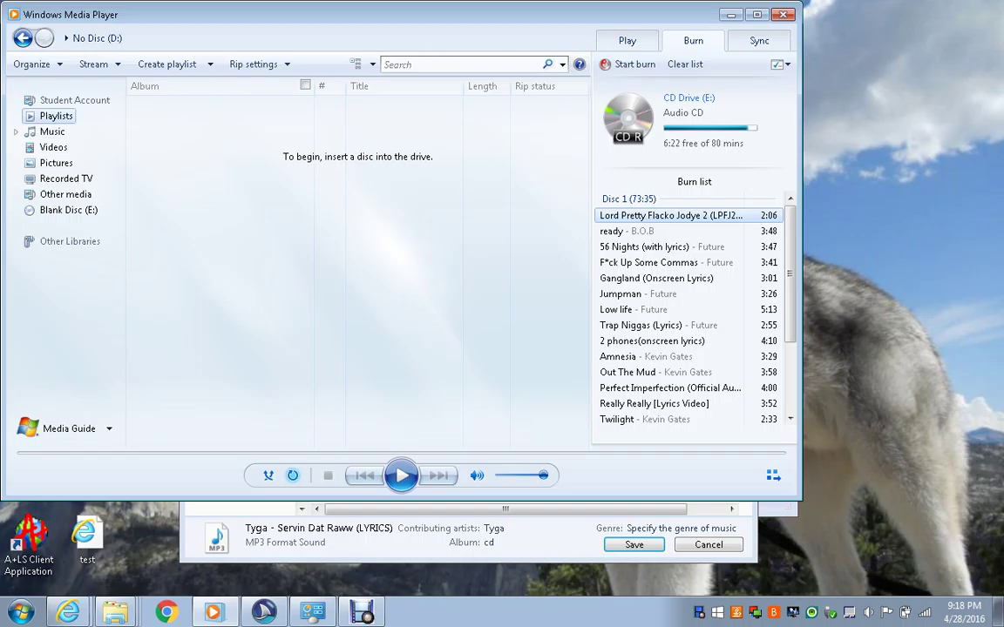
key("Tab")
key("shift+Tab")
key("Tab")
key("Tab")
key("Tab")
key("Tab")
key("Tab")
key("shift+Tab")
key("shift+Tab")
key("shift+Tab")
key("shift+Tab")
key("Return")
key("shift+Tab")
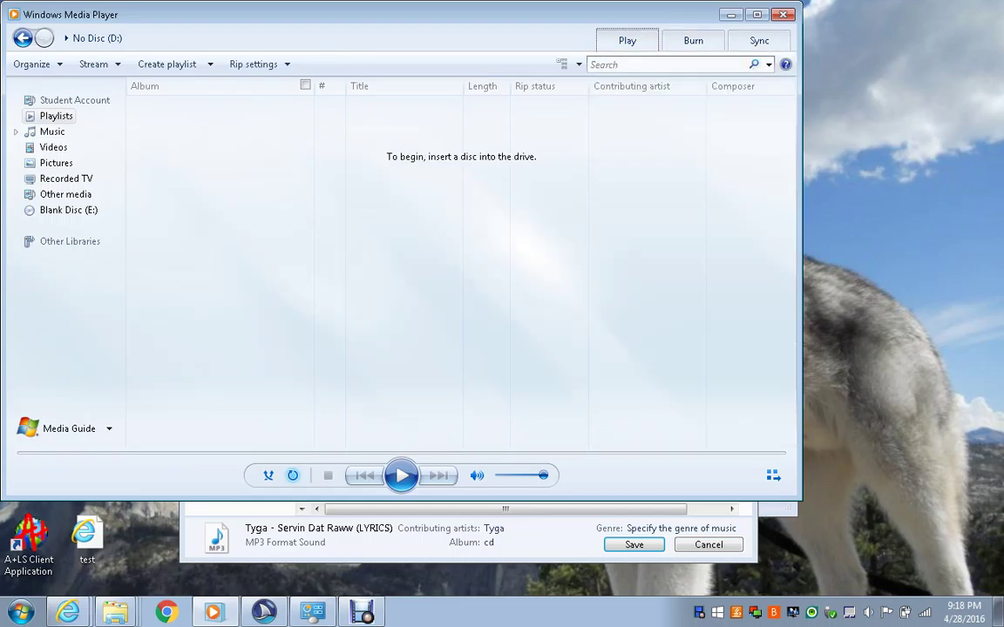
- Look through the player's playback and library controls for the way back to the burn list
key("shift+Tab")
key("shift+Tab")
key("shift+Tab")
key("shift+Tab")
key("shift+Tab")
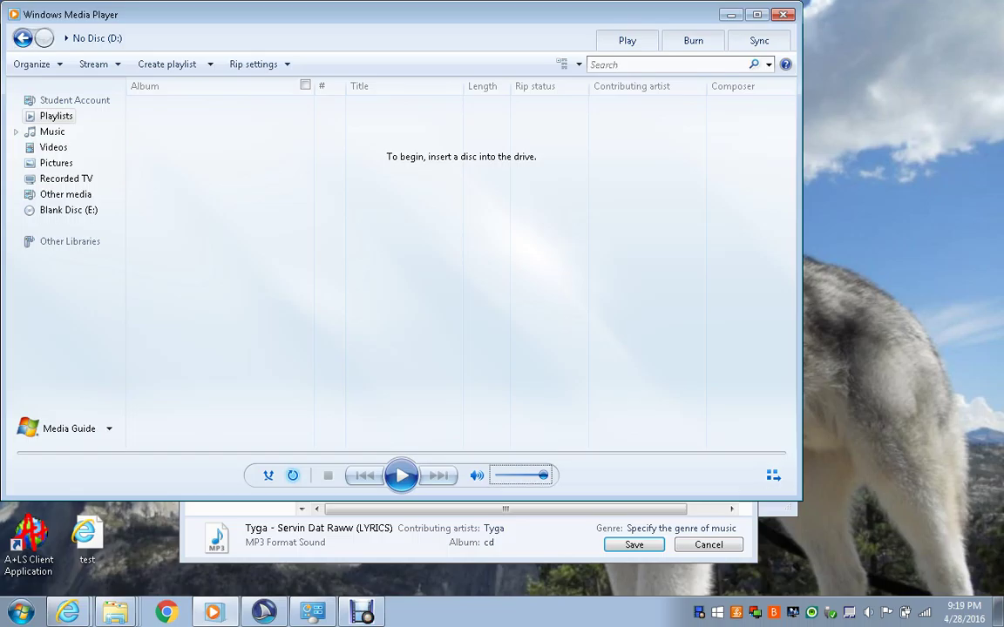
key("shift+Tab")
key("shift+Tab")
key("shift+Tab")
key("shift+Tab")
key("shift+Tab")
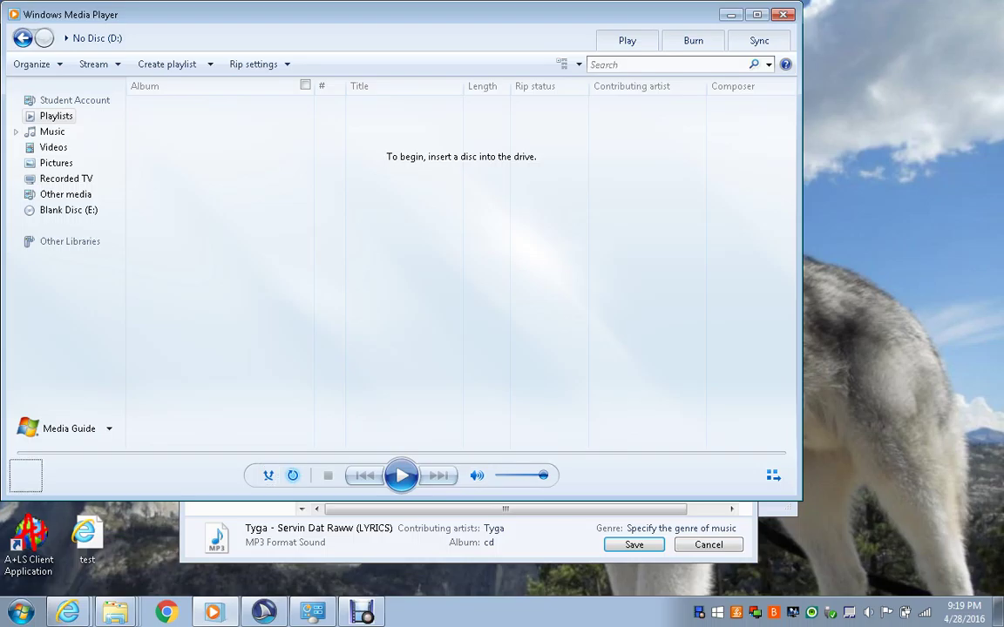
key("shift+Tab")
key("shift+Tab")
key("shift+Tab")
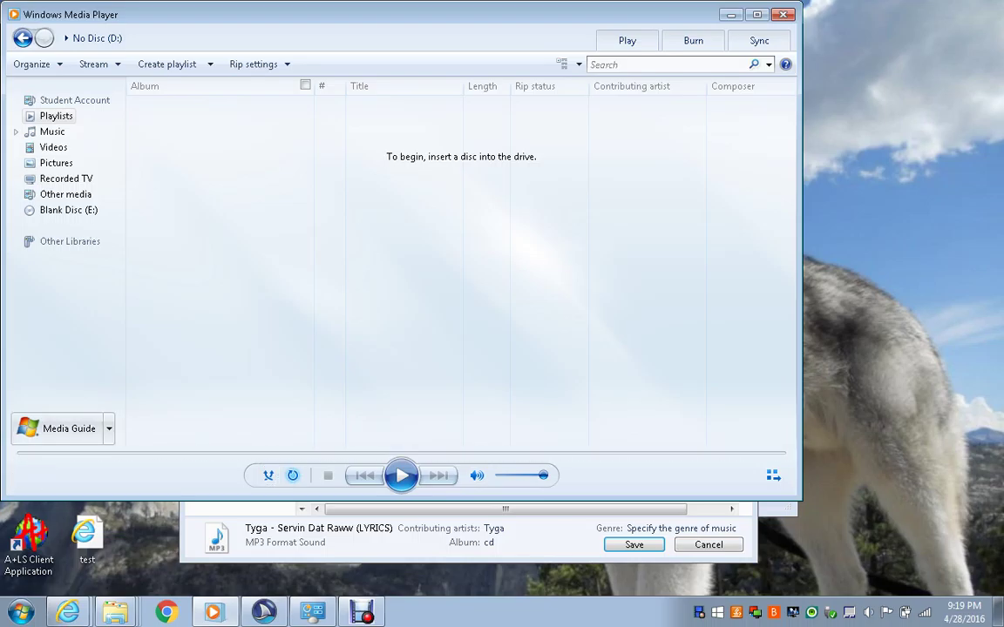
- Return to the burn list and start burning the Disc 1 songs as an audio CD in drive E:
key("shift+Tab")
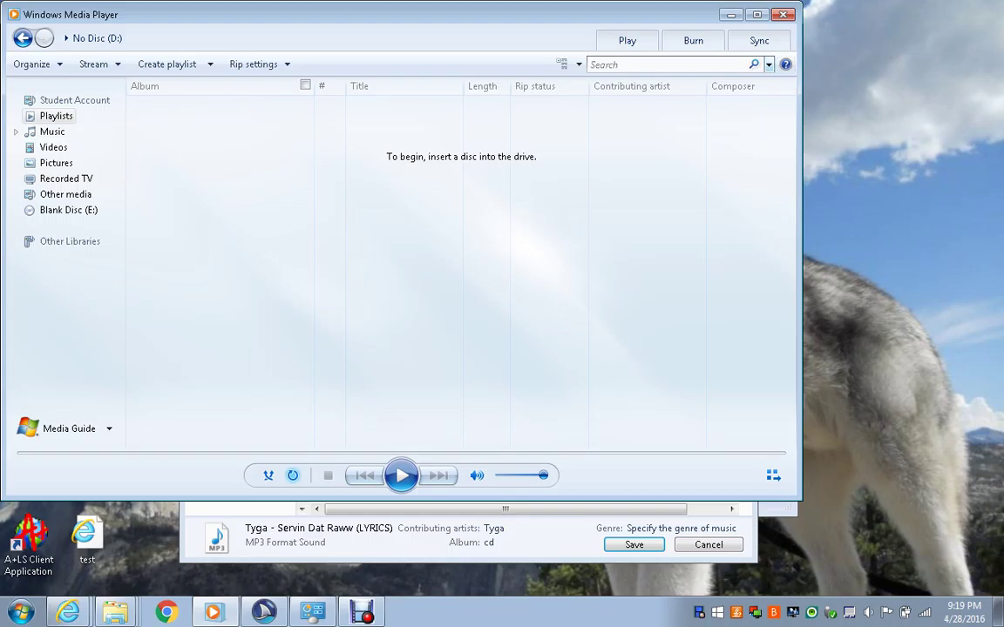
left_click(663, 64)
left_click(693, 41)
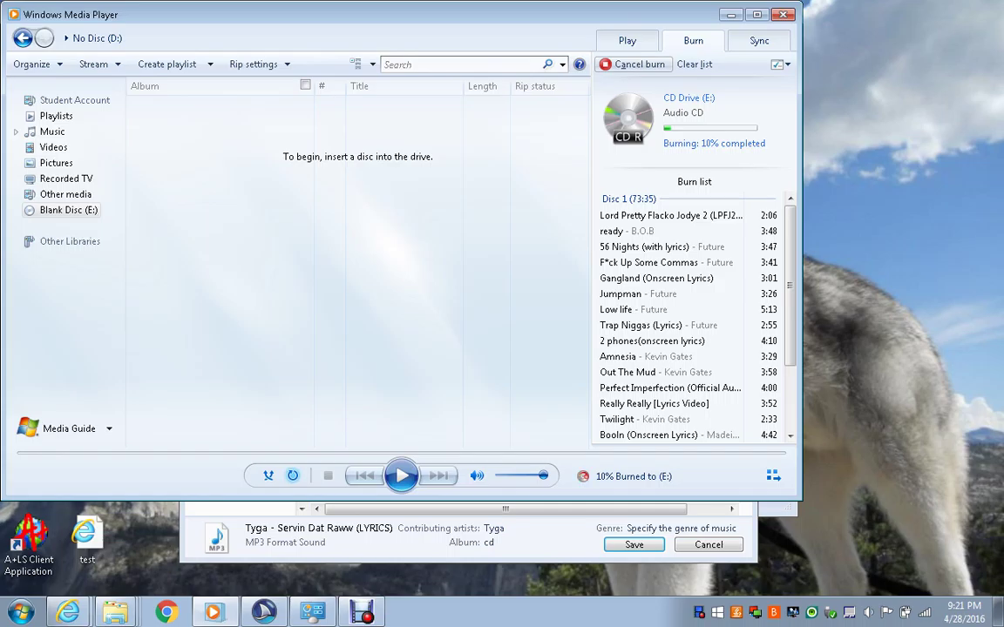
- Switch to Debut Professional and open its recording commands, moving to the Pause command
key("alt+Tab")
key("alt+Tab")
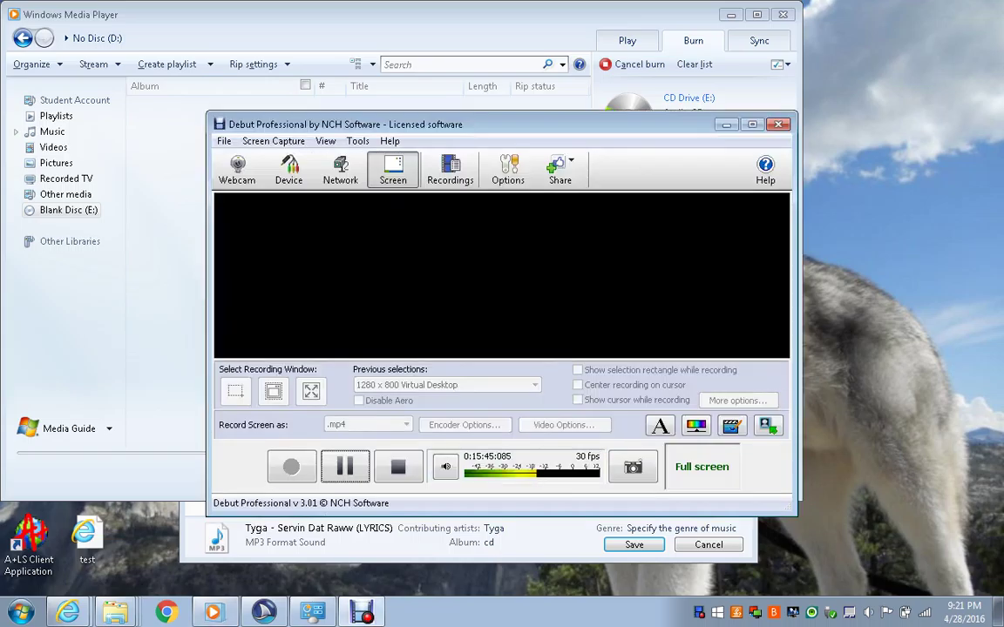
key("Return")
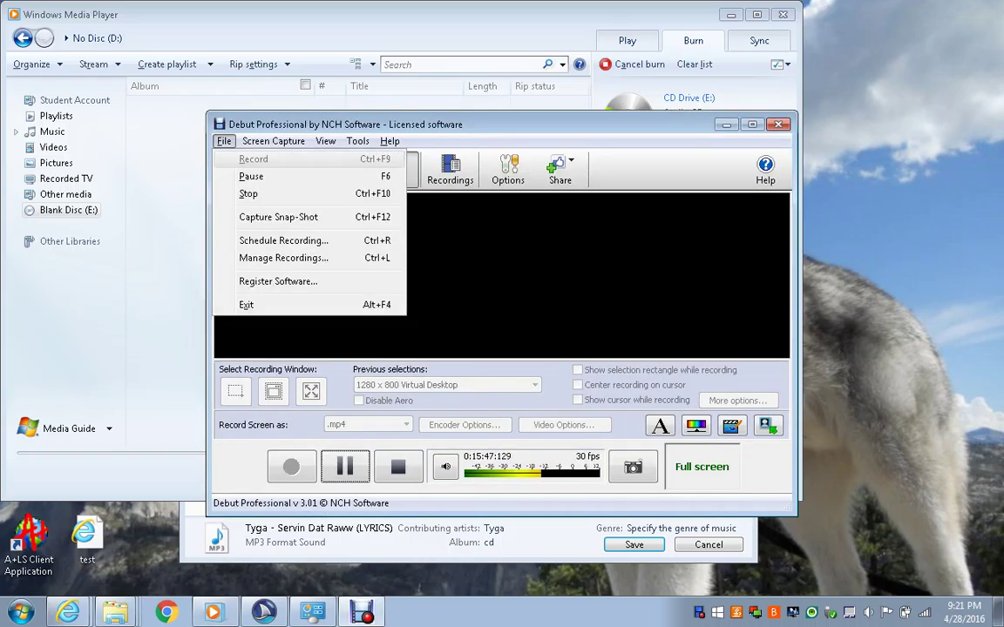
key("Down")
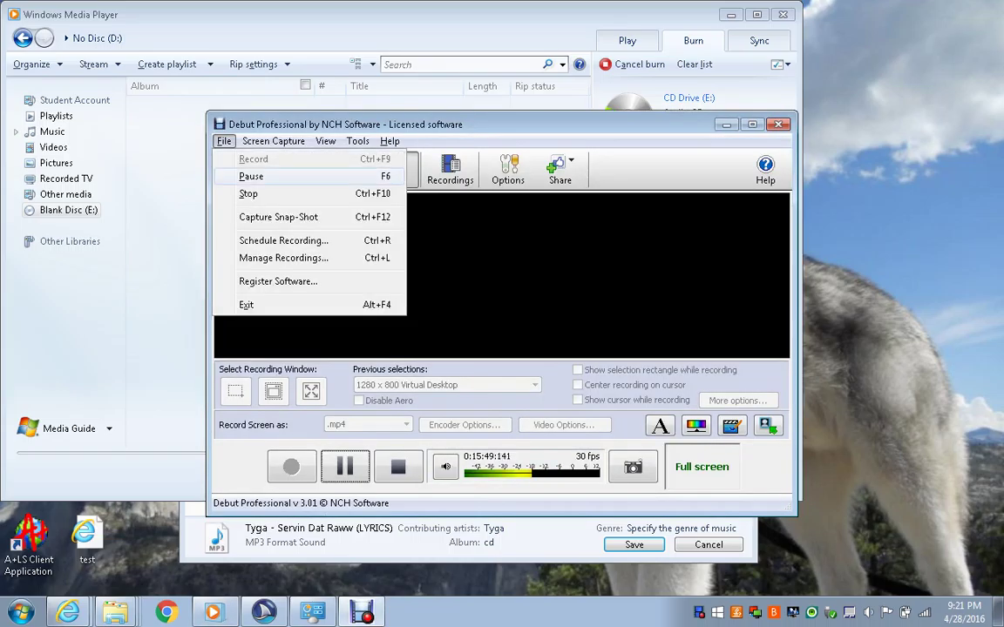